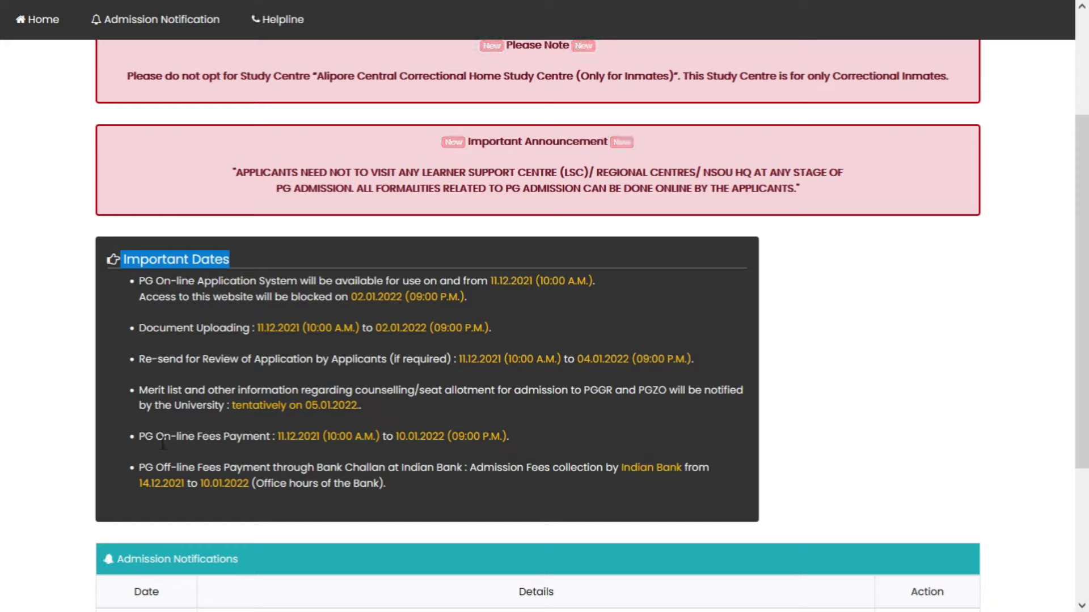
drag(278, 437, 321, 441)
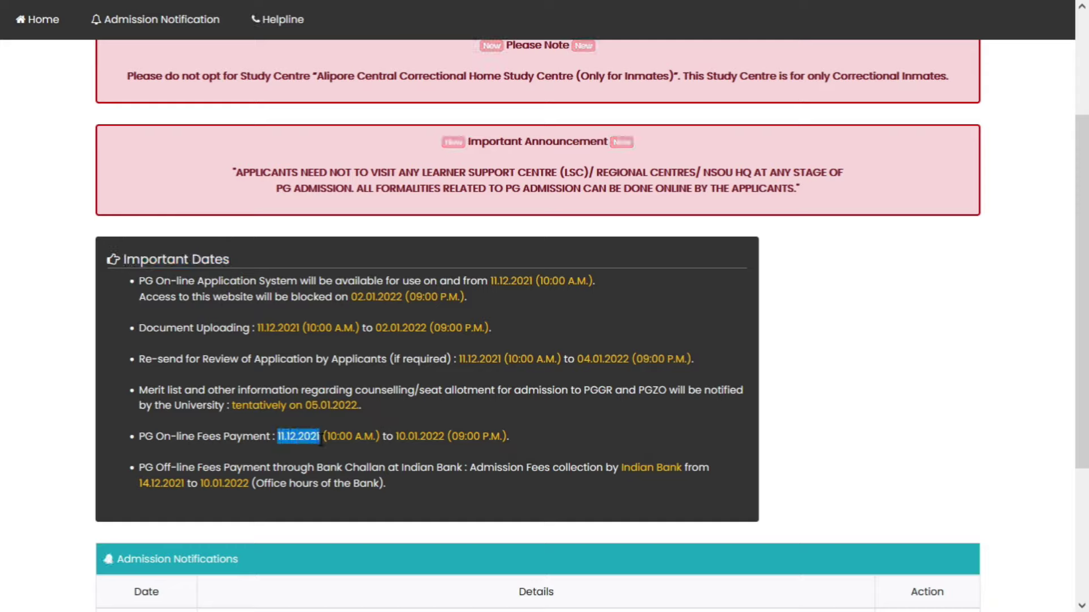
drag(396, 435, 438, 432)
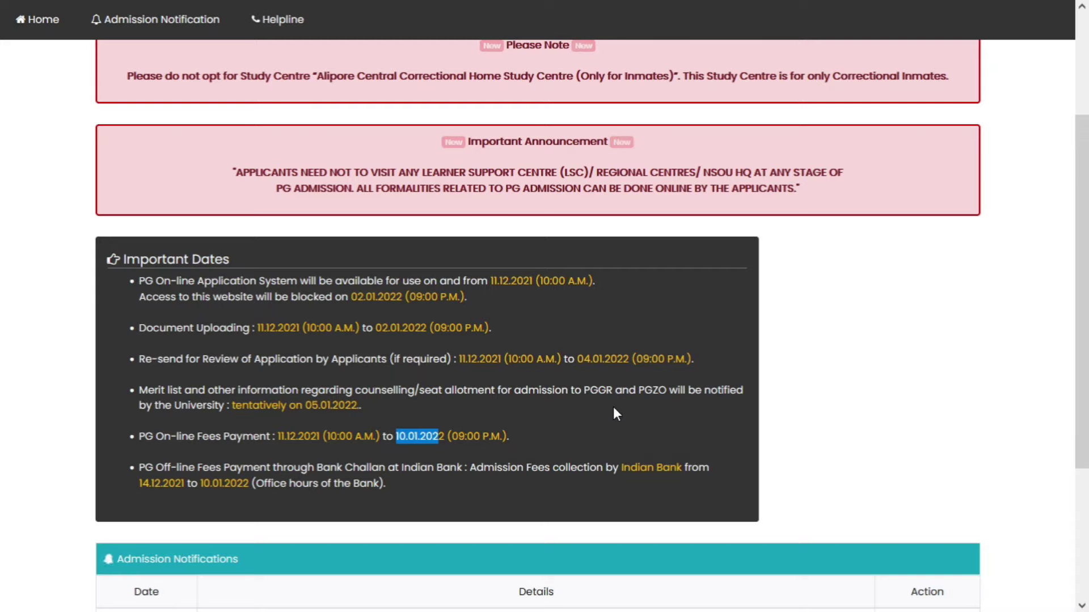
scroll(614, 386, down, 3)
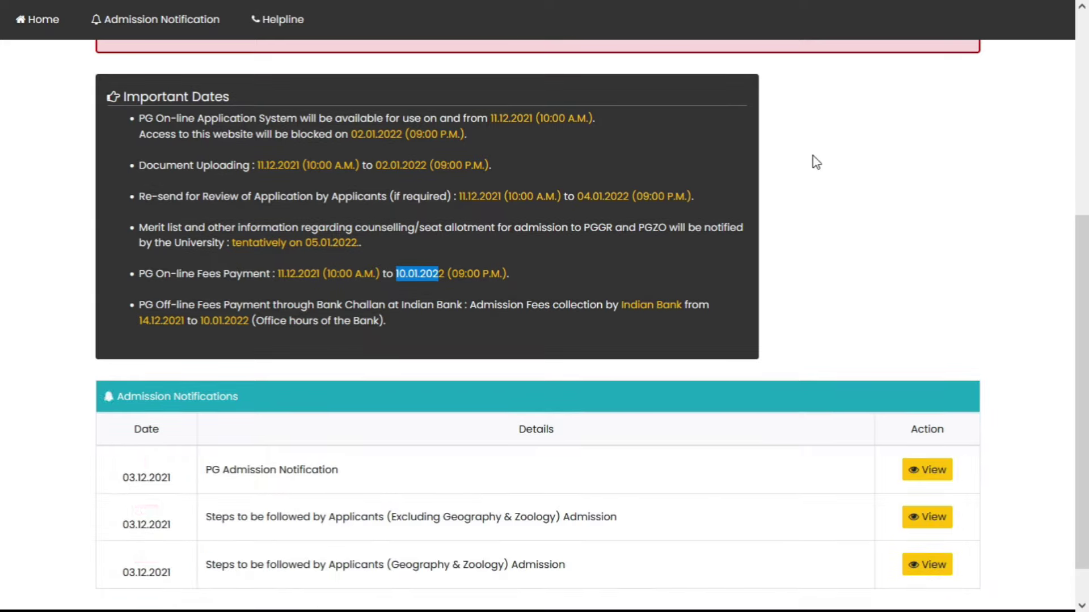
- Return to the top of the notice page, highlight the demo-only warning, and start a course application
scroll(704, 384, up, 3)
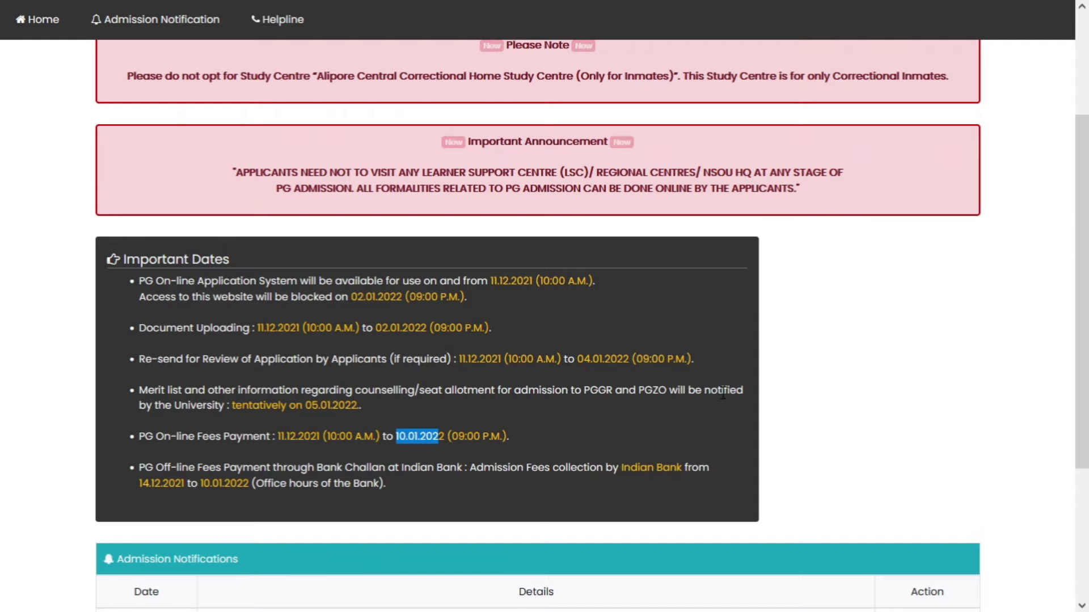
scroll(709, 386, up, 2)
scroll(773, 382, up, 2)
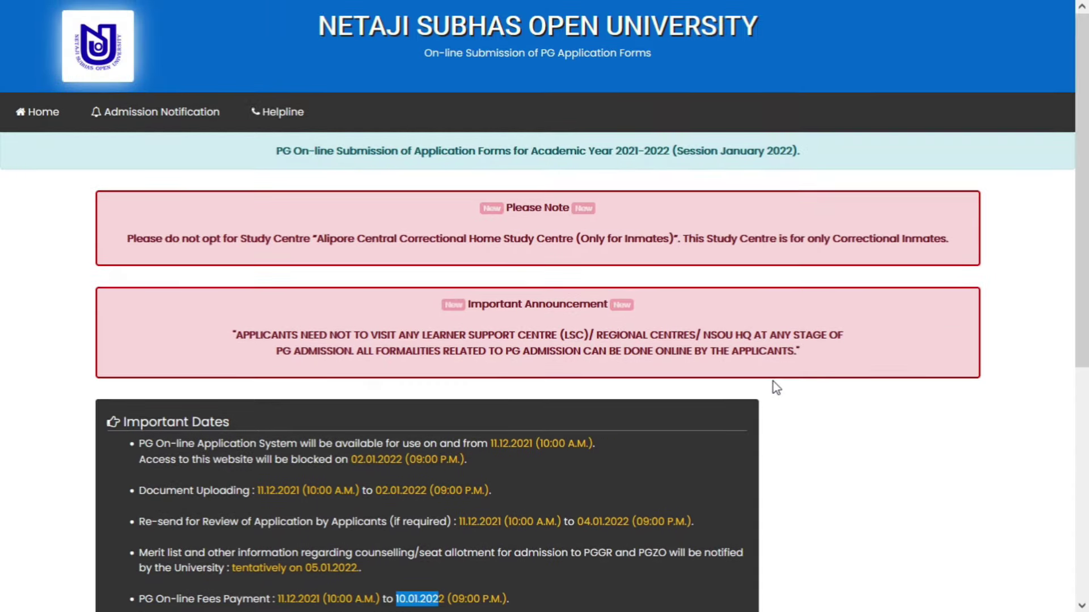
scroll(774, 383, down, 3)
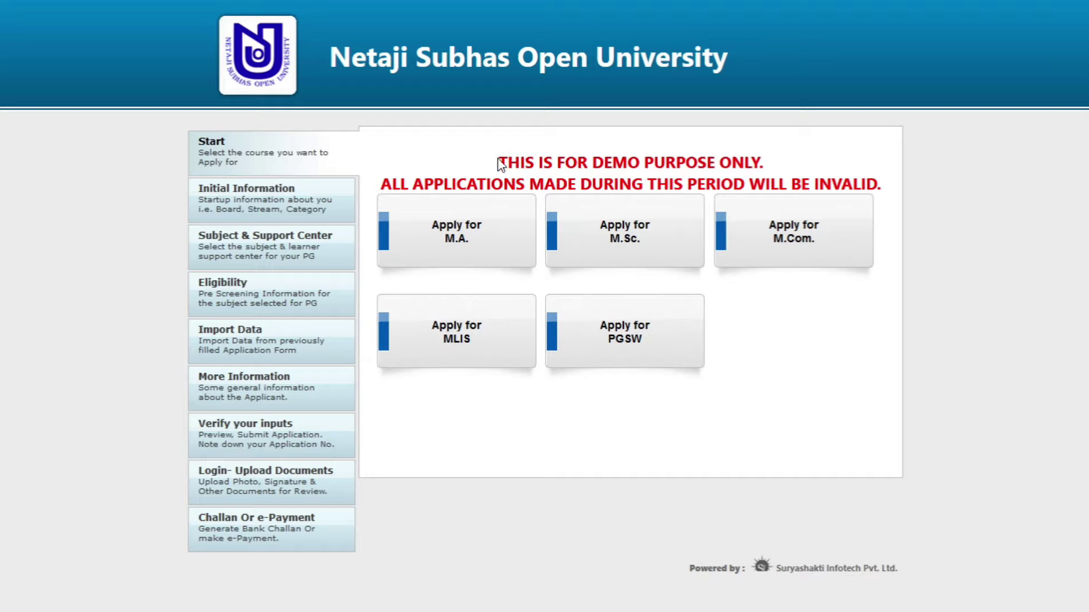
drag(604, 167, 759, 167)
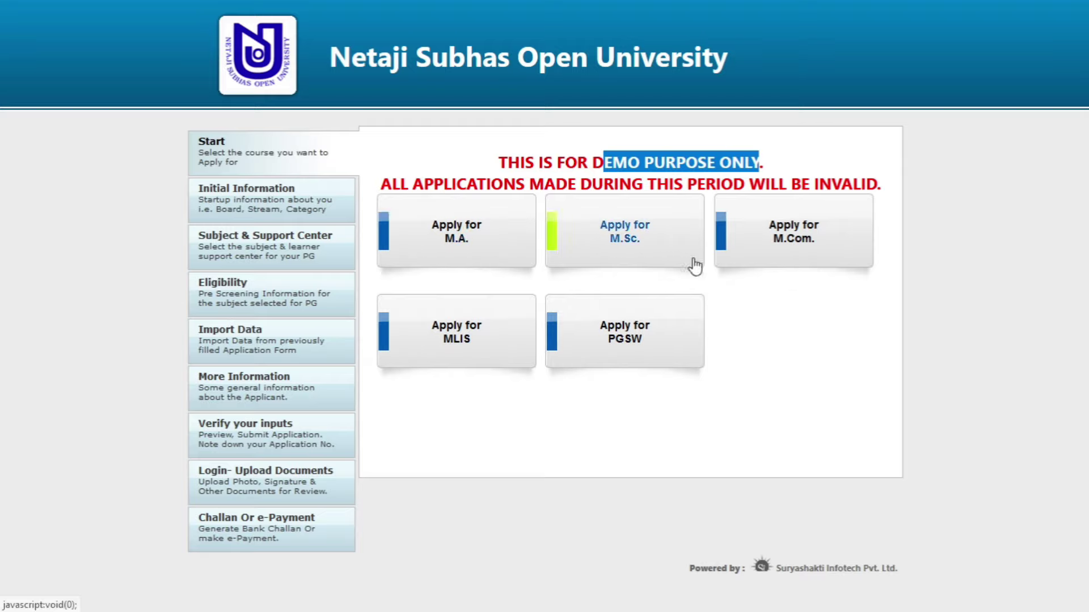
click(490, 240)
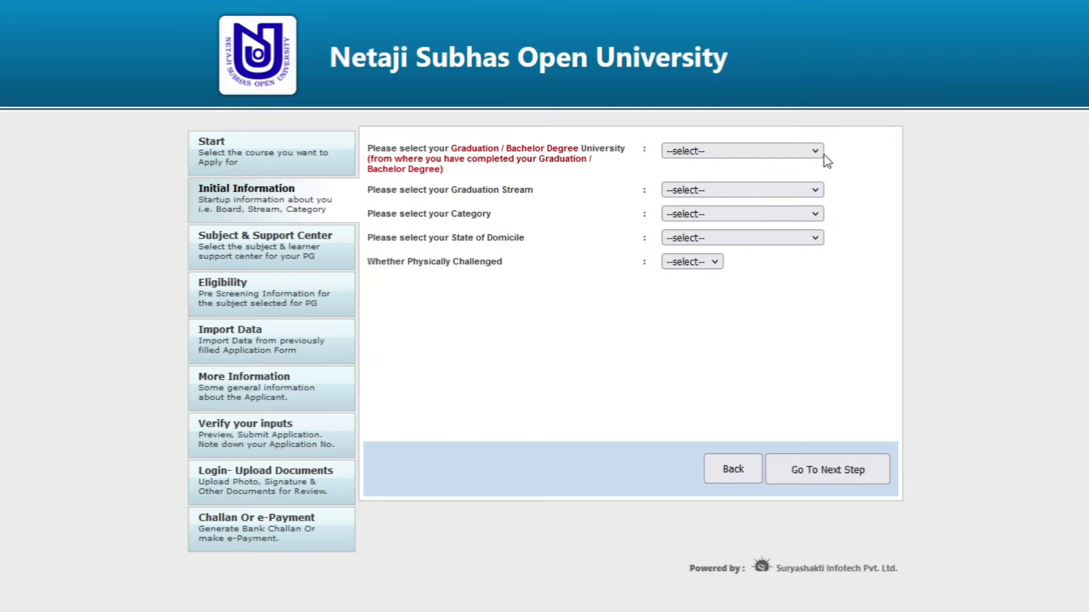
- Look through the university and stream lists, then pick Other University as the graduation university
click(743, 151)
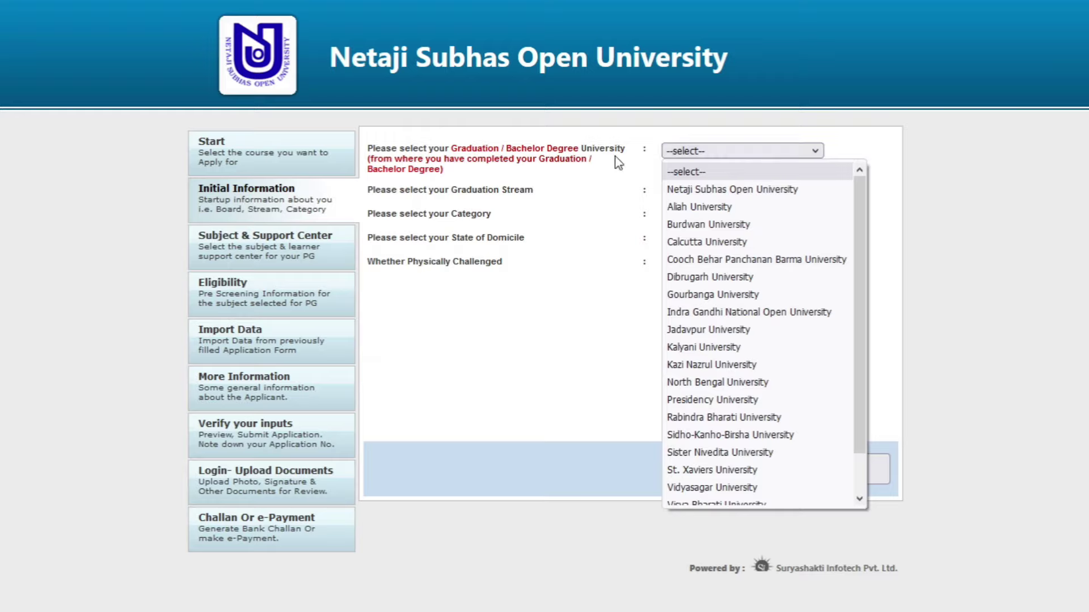
click(637, 233)
click(705, 190)
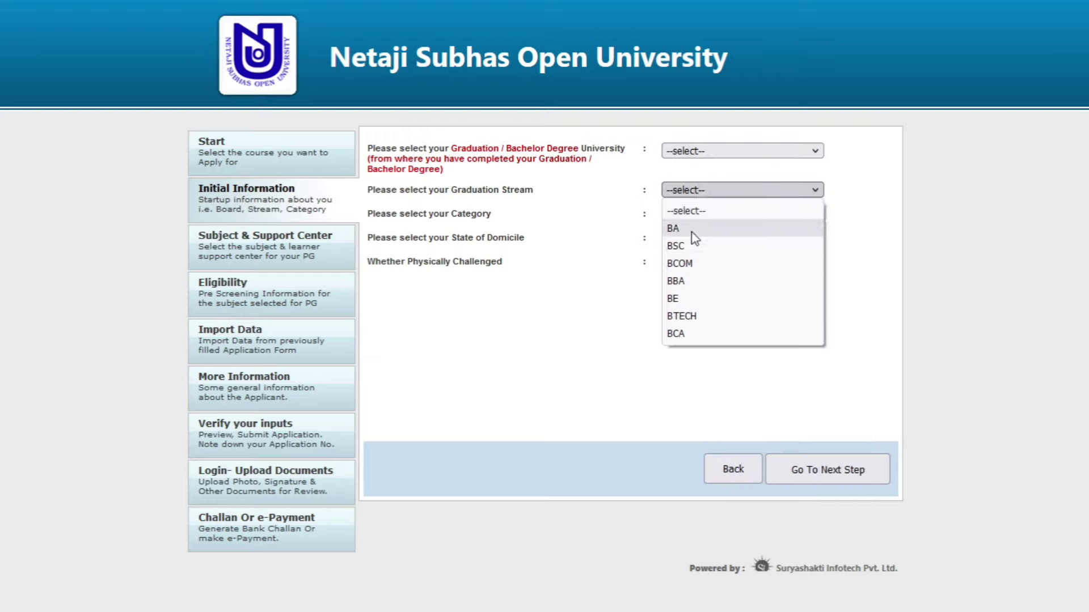
click(584, 212)
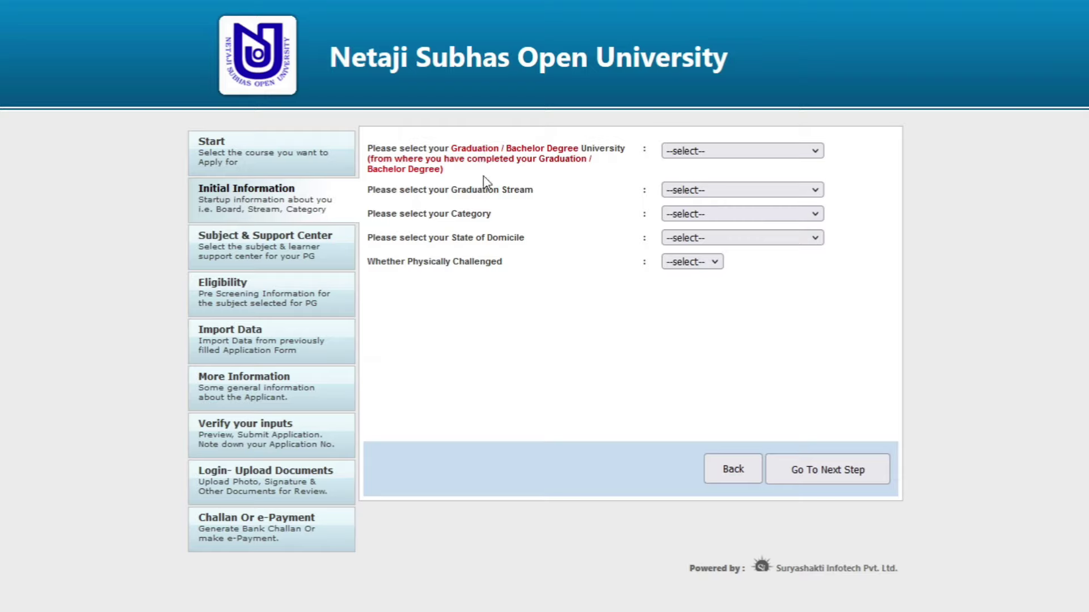
click(673, 155)
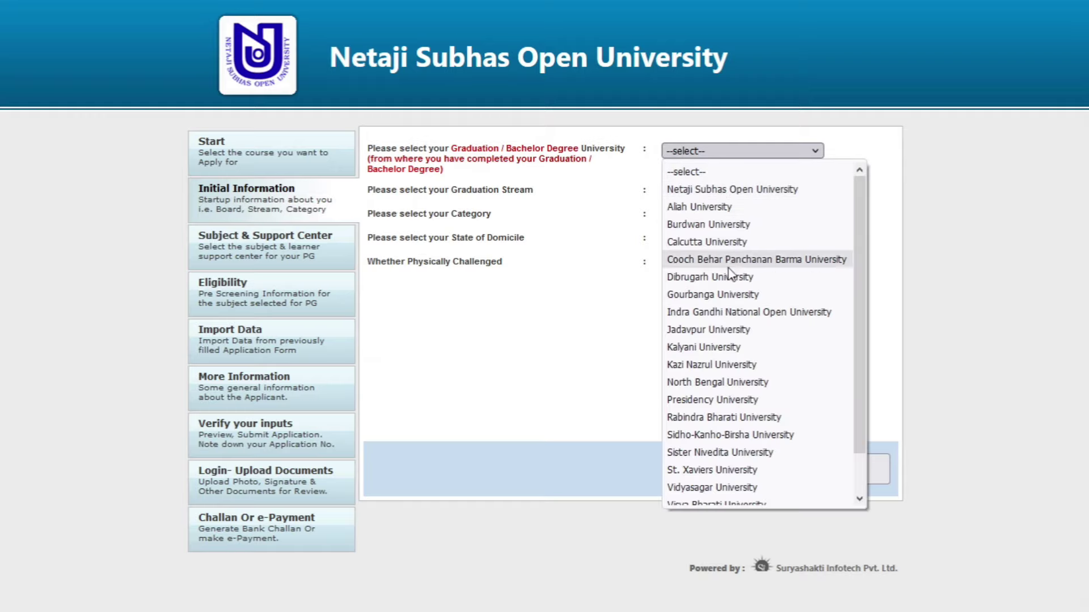
scroll(733, 334, down, 1)
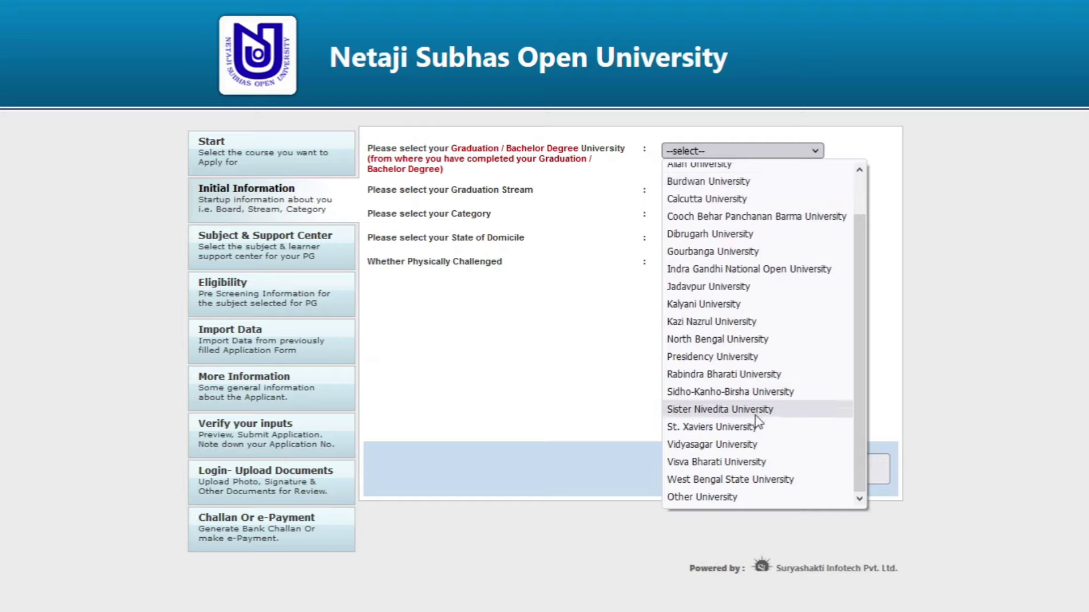
click(742, 499)
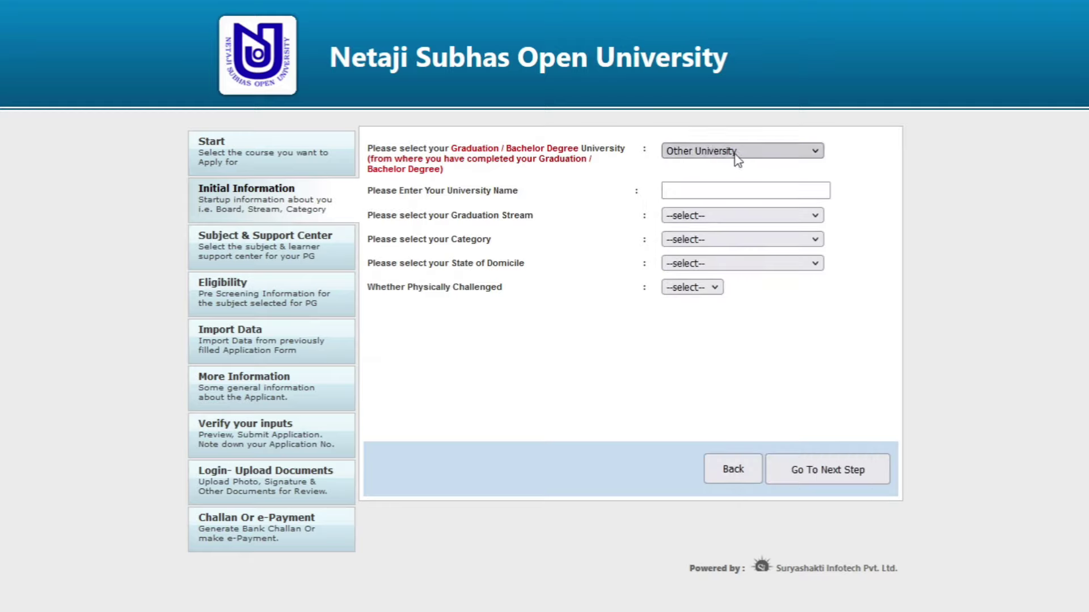
- Discard a trial university name and choose Calcutta University as the graduation university instead
click(732, 187)
text(zdsdk)
key(BackSpace)
key(BackSpace)
key(BackSpace)
key(BackSpace)
key(BackSpace)
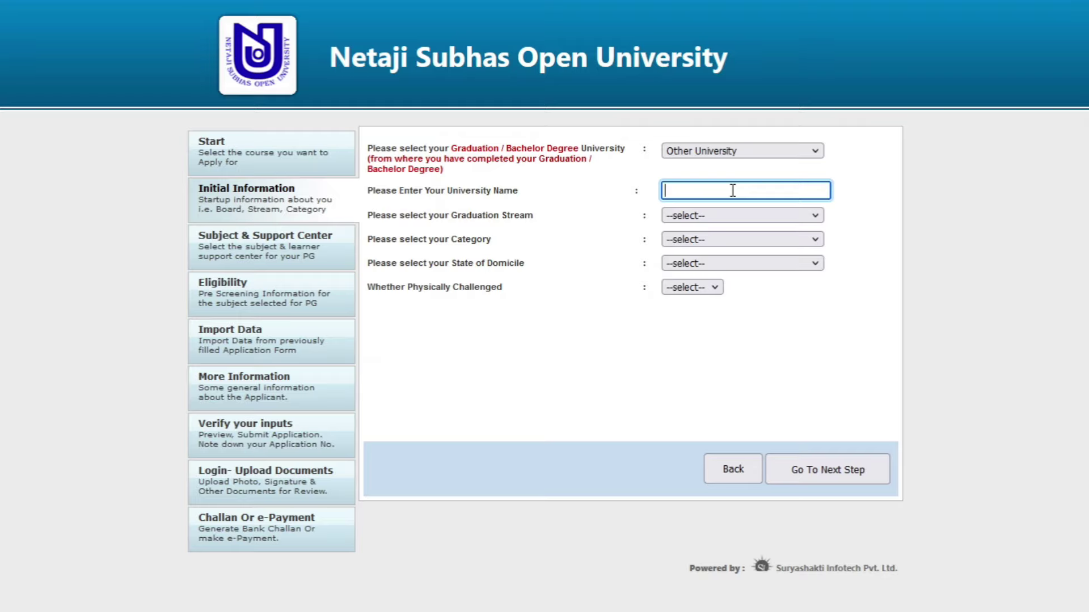
click(738, 151)
scroll(718, 183, up, 1)
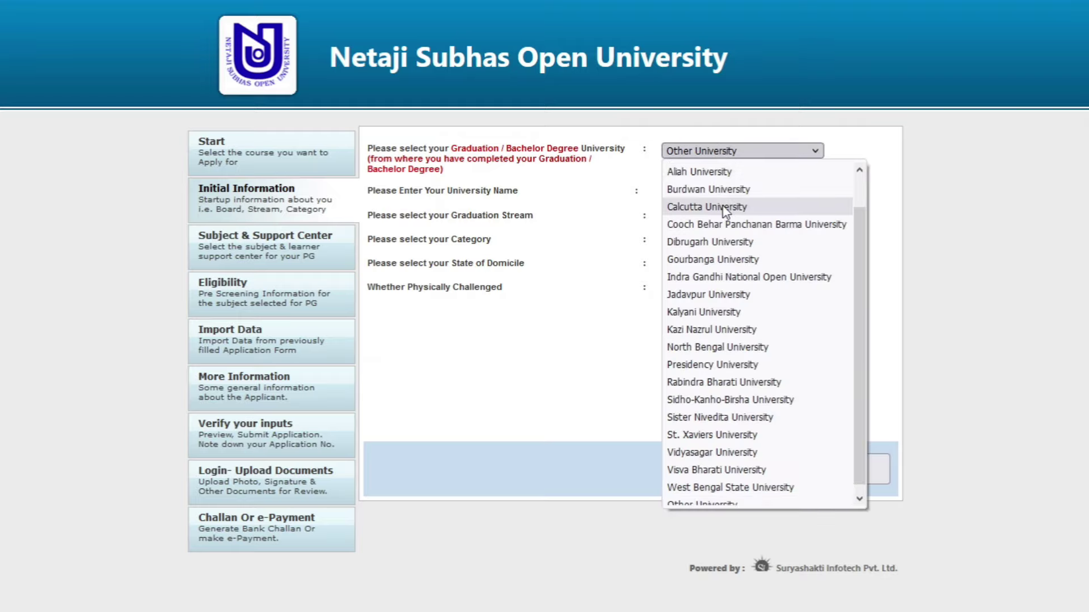
click(724, 208)
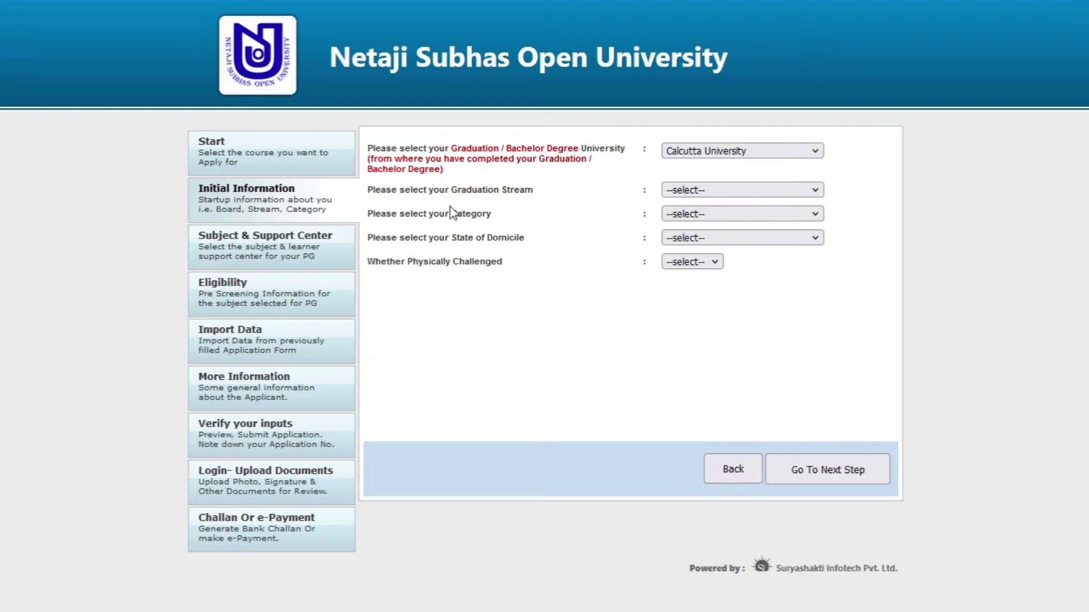
- Set graduation stream BA, category SC, and state of domicile West Bengal
click(691, 191)
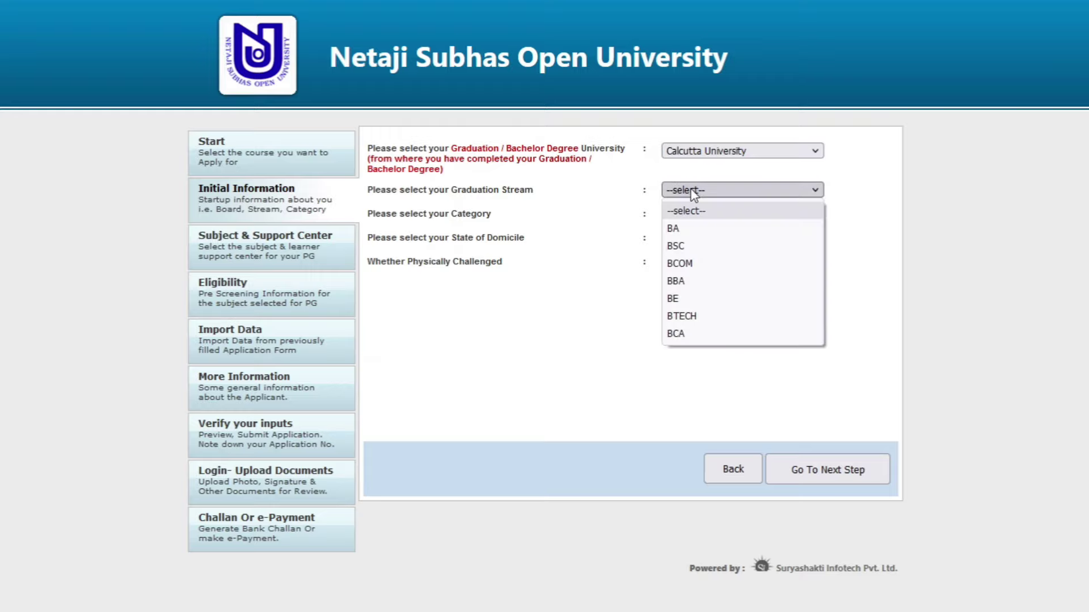
click(692, 229)
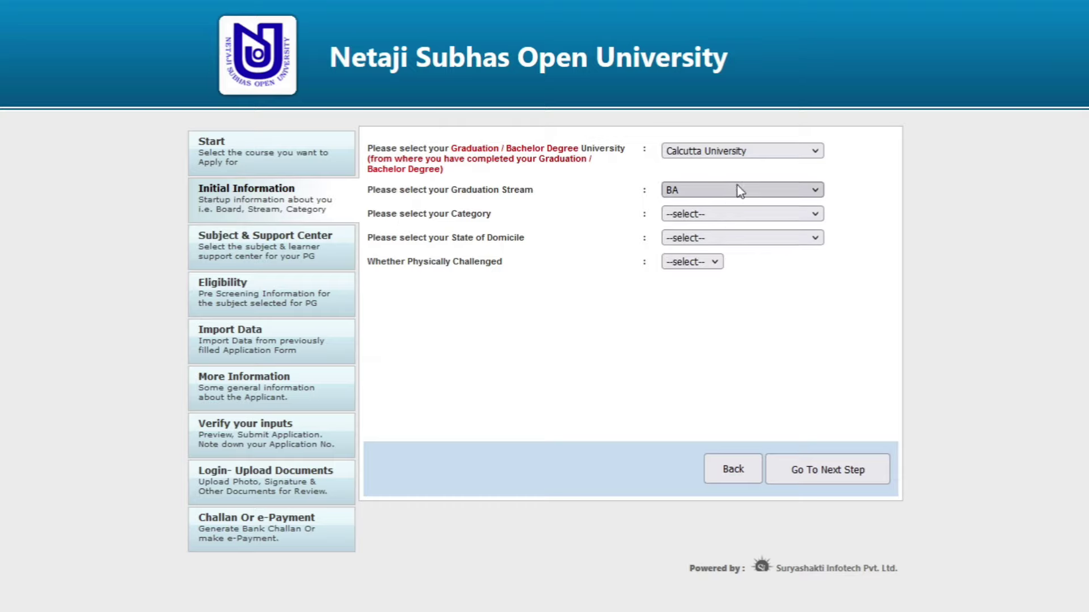
click(708, 215)
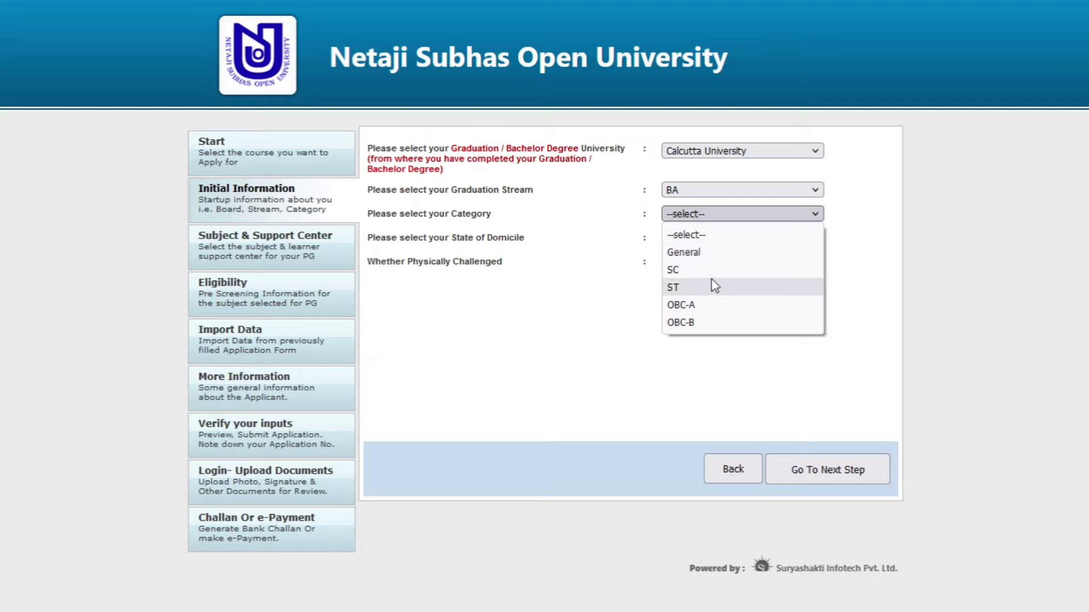
click(712, 255)
click(722, 219)
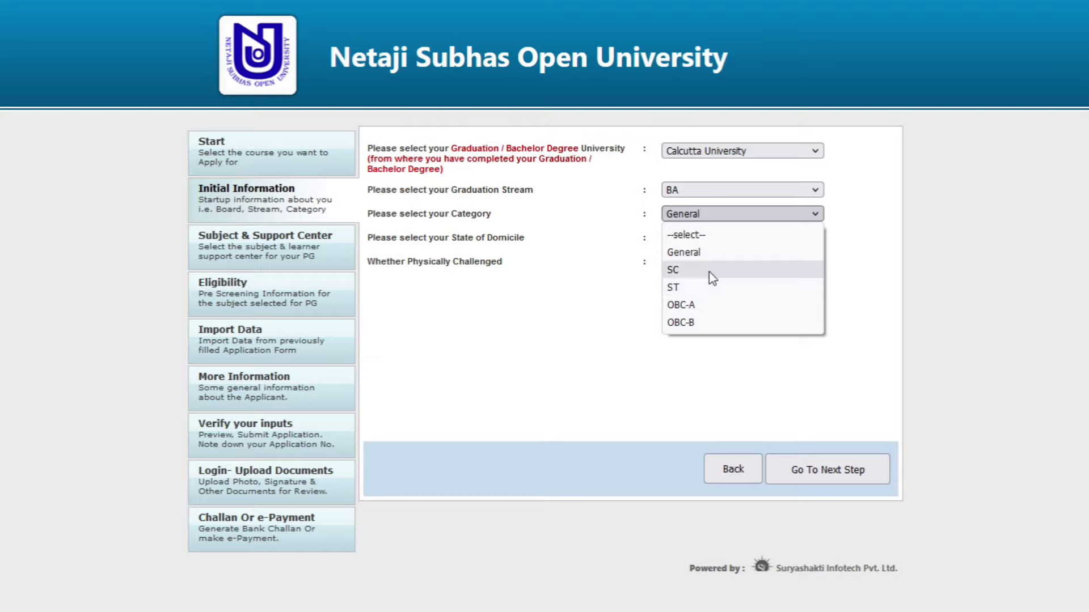
click(710, 273)
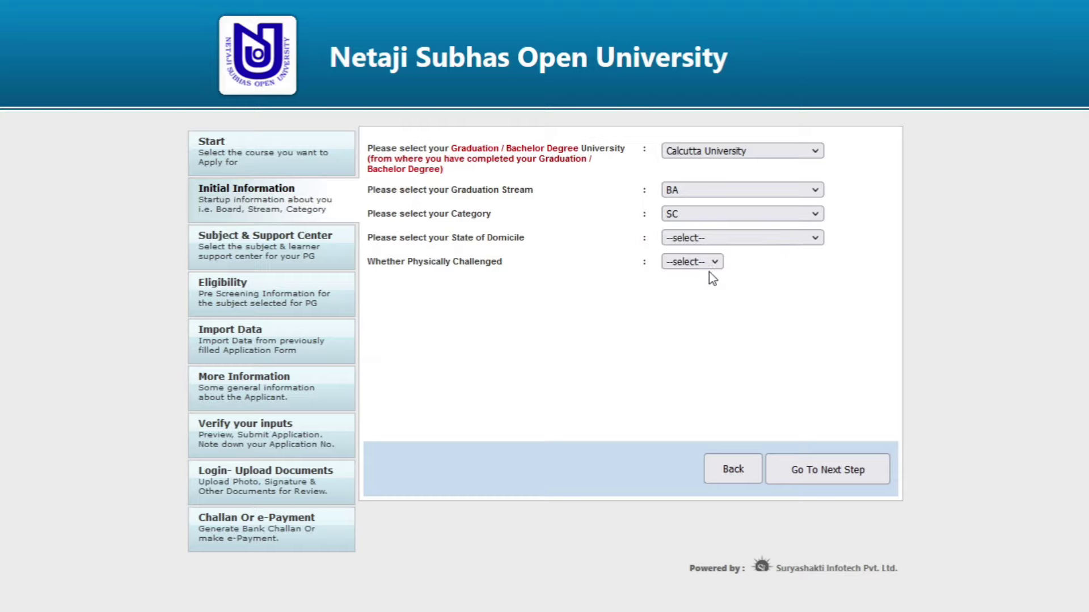
click(717, 216)
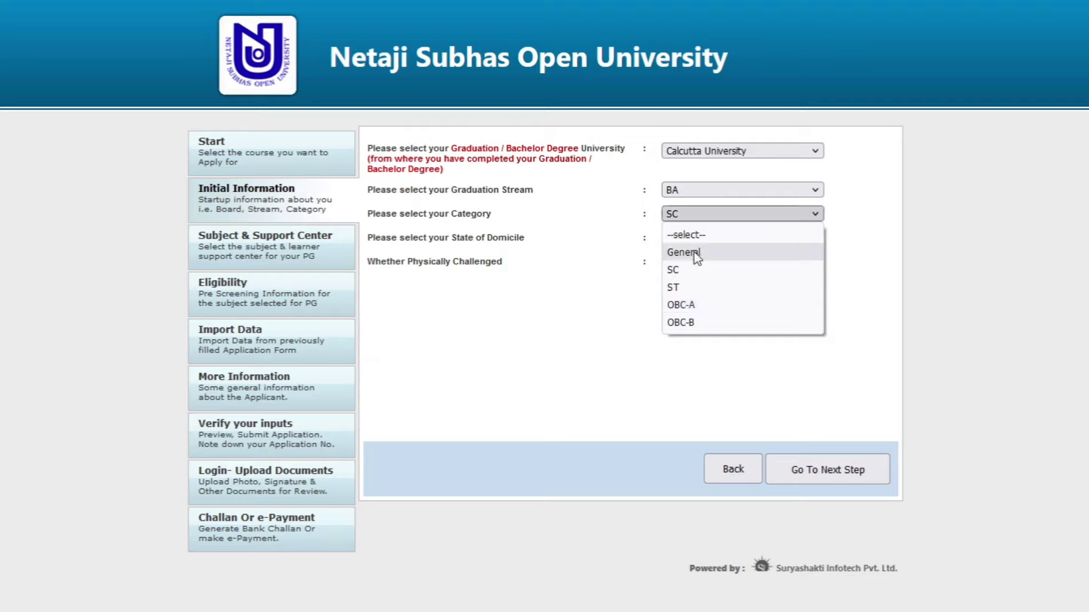
click(703, 270)
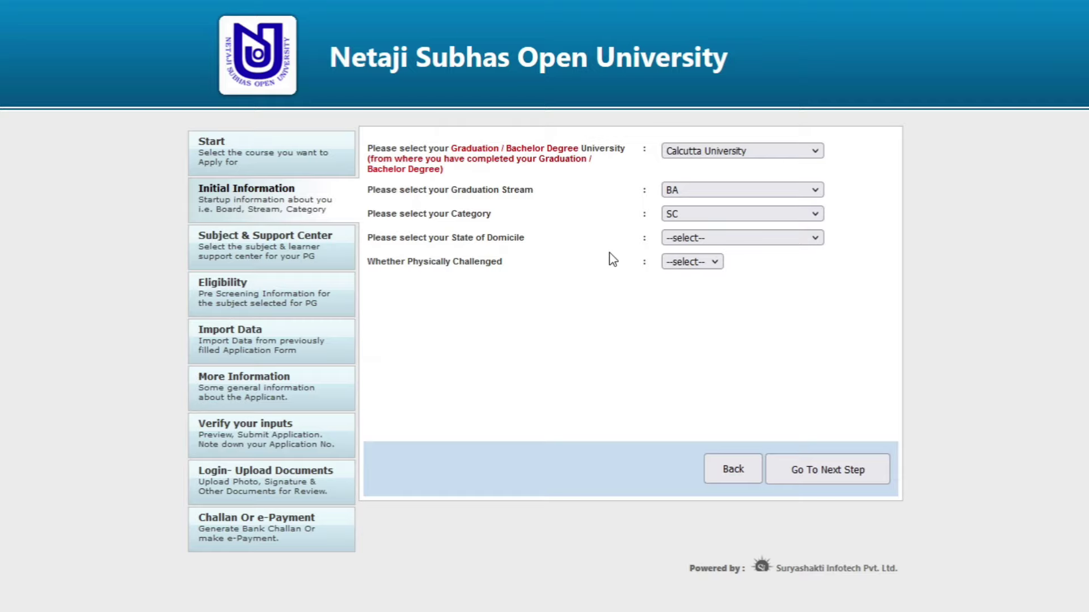
click(709, 242)
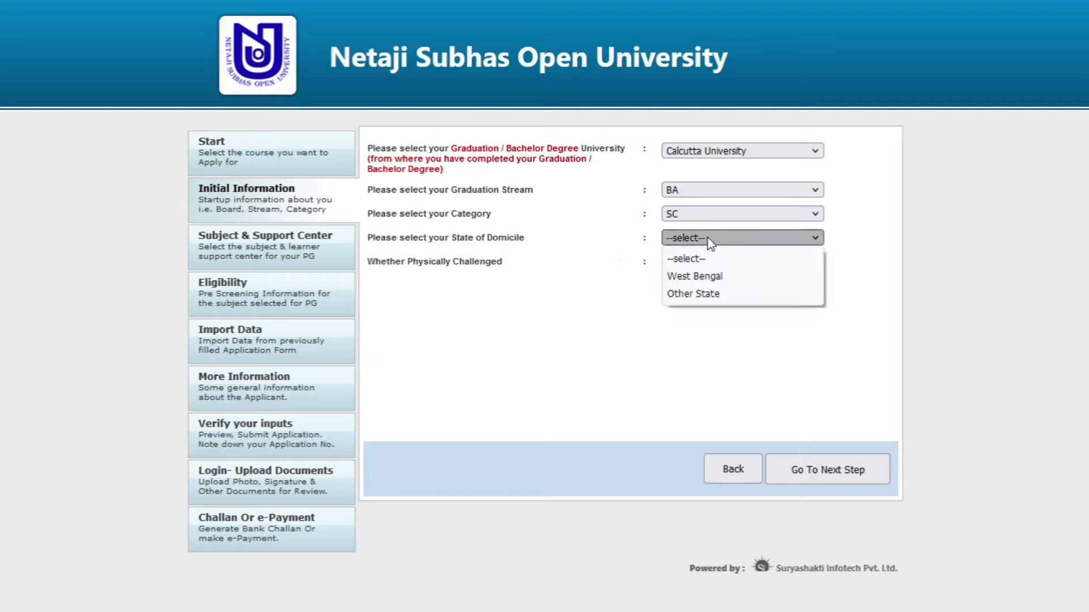
click(704, 275)
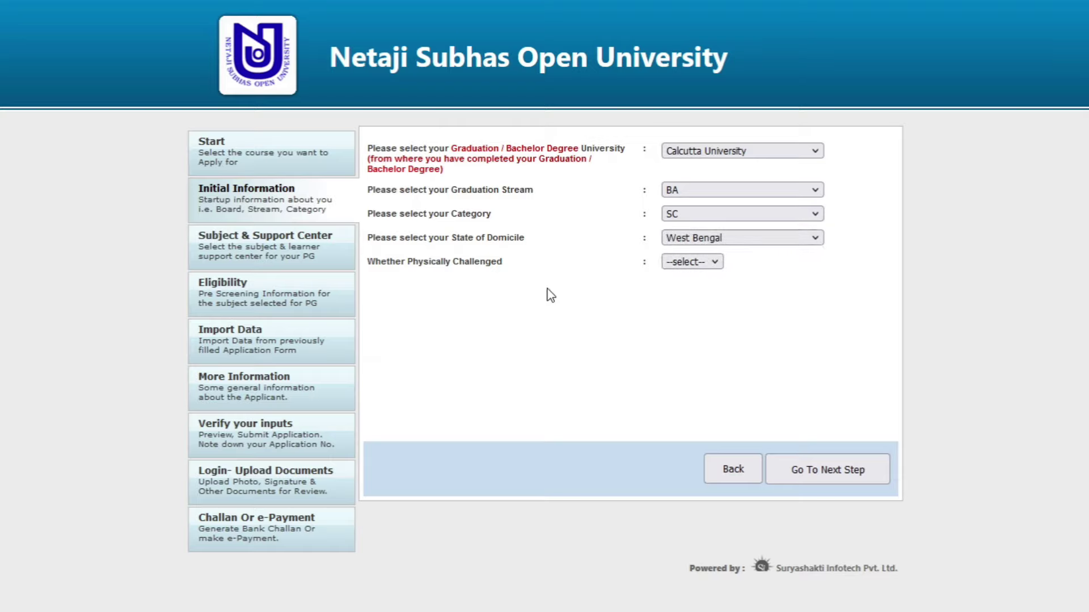
- Mark physically challenged as Yes with disability type Speech and Hearing Impairment
click(701, 264)
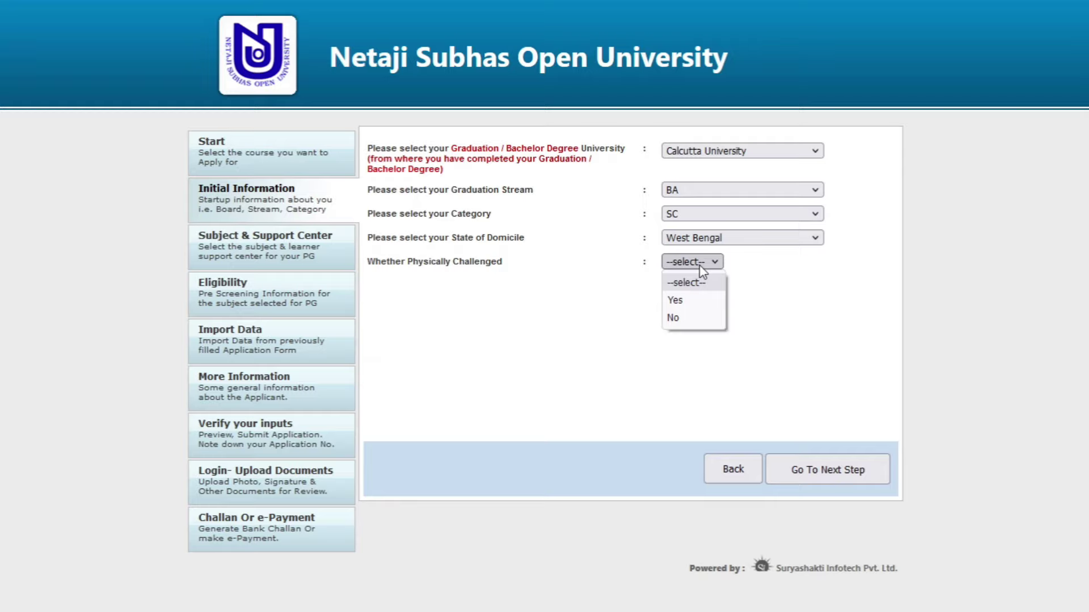
click(700, 299)
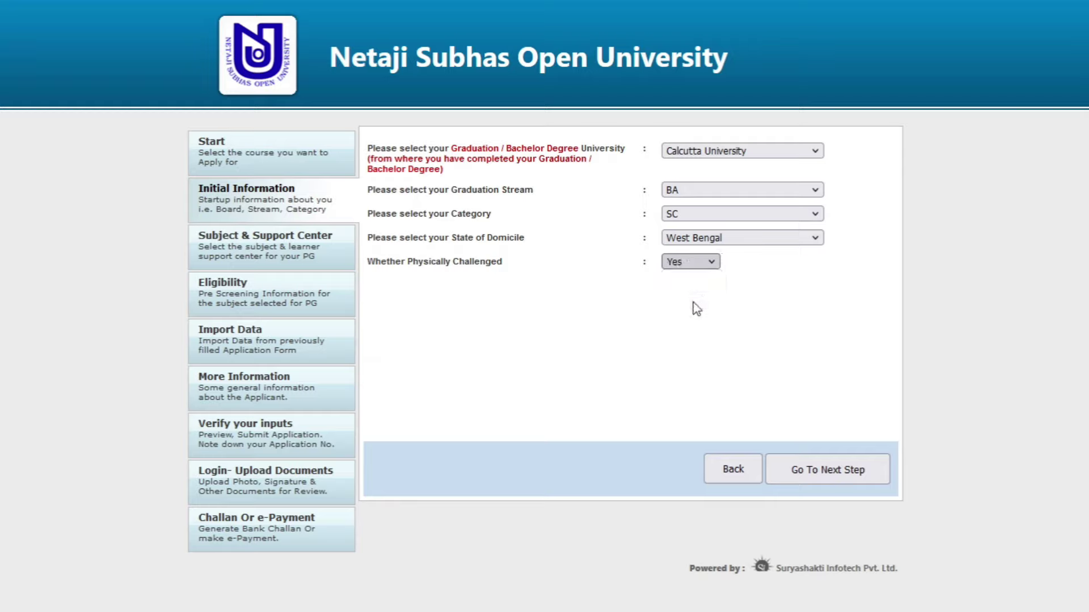
click(706, 287)
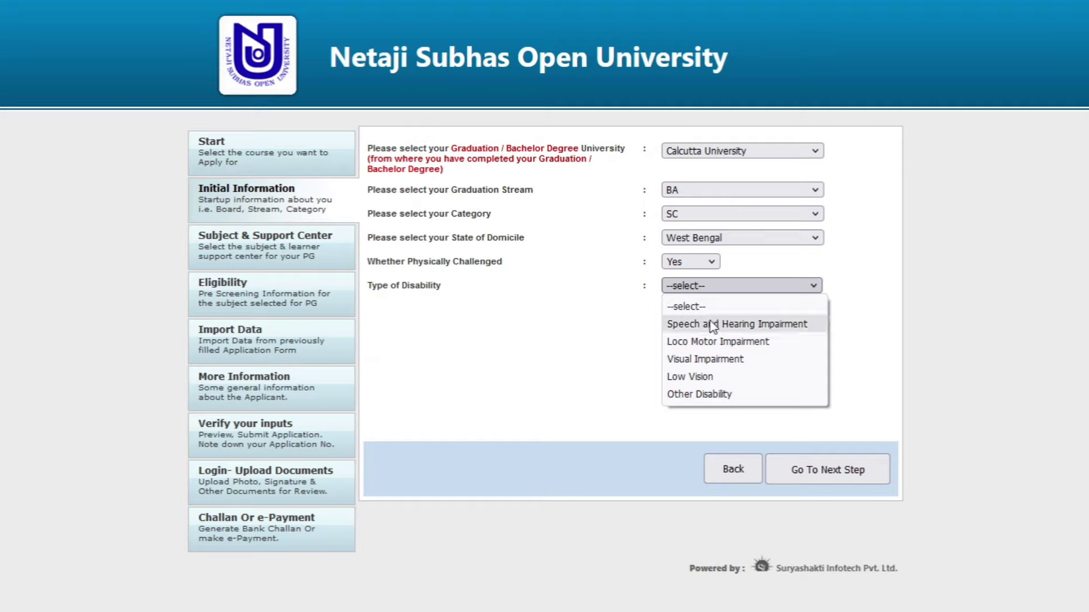
click(702, 263)
click(688, 318)
click(700, 263)
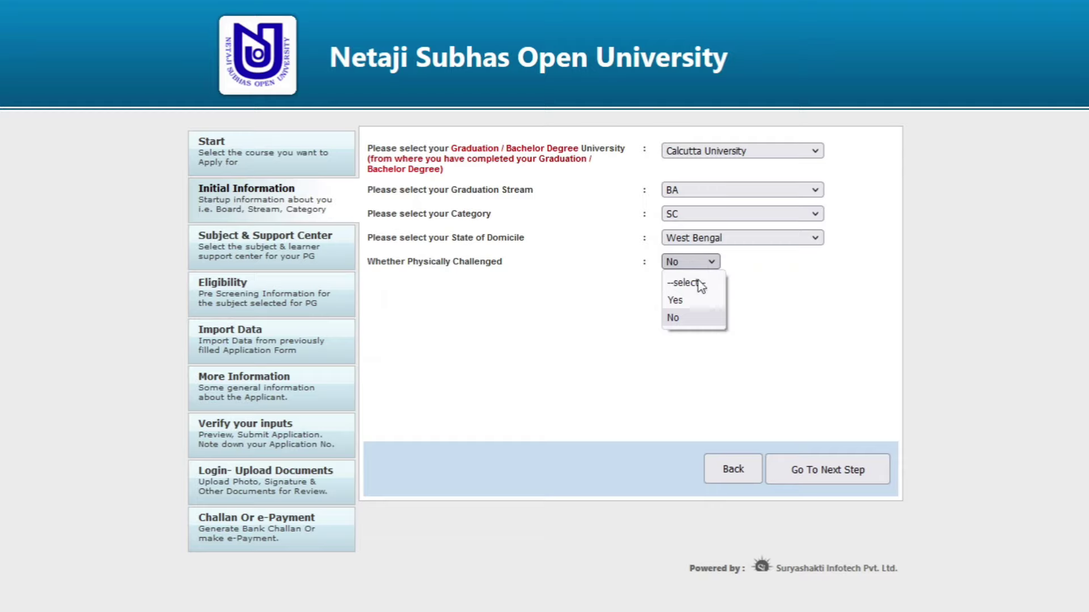
click(699, 300)
click(731, 289)
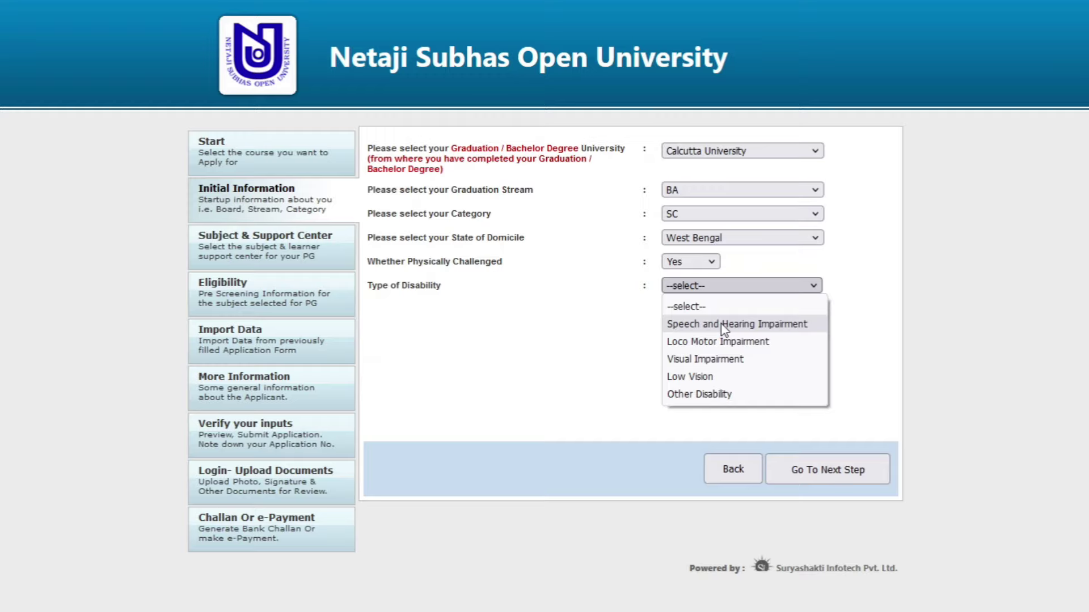
click(725, 327)
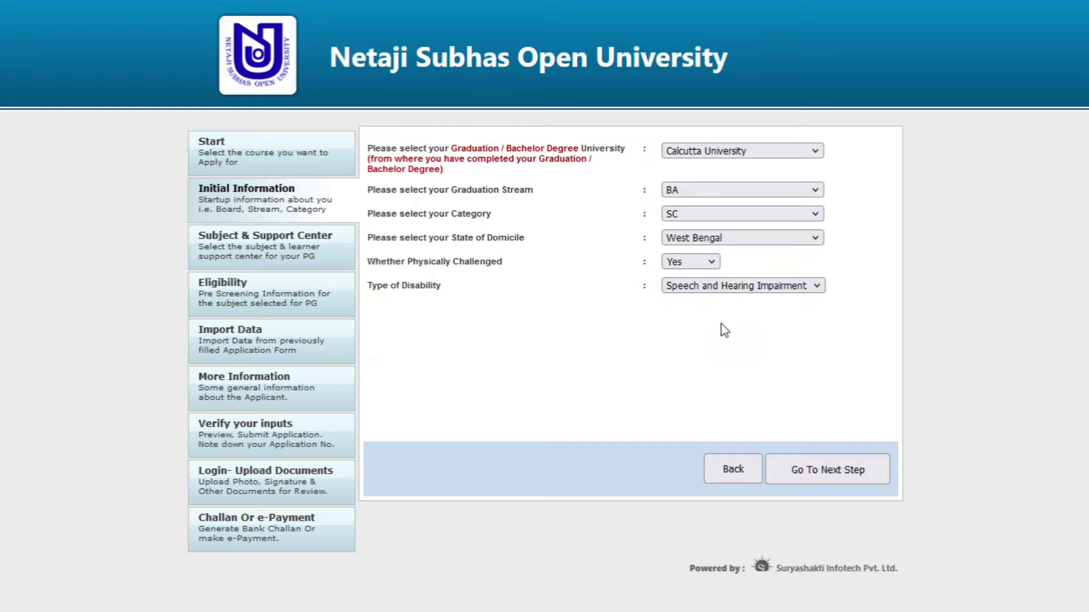
- Move to the subject step and choose Bengali as the PG subject
click(823, 475)
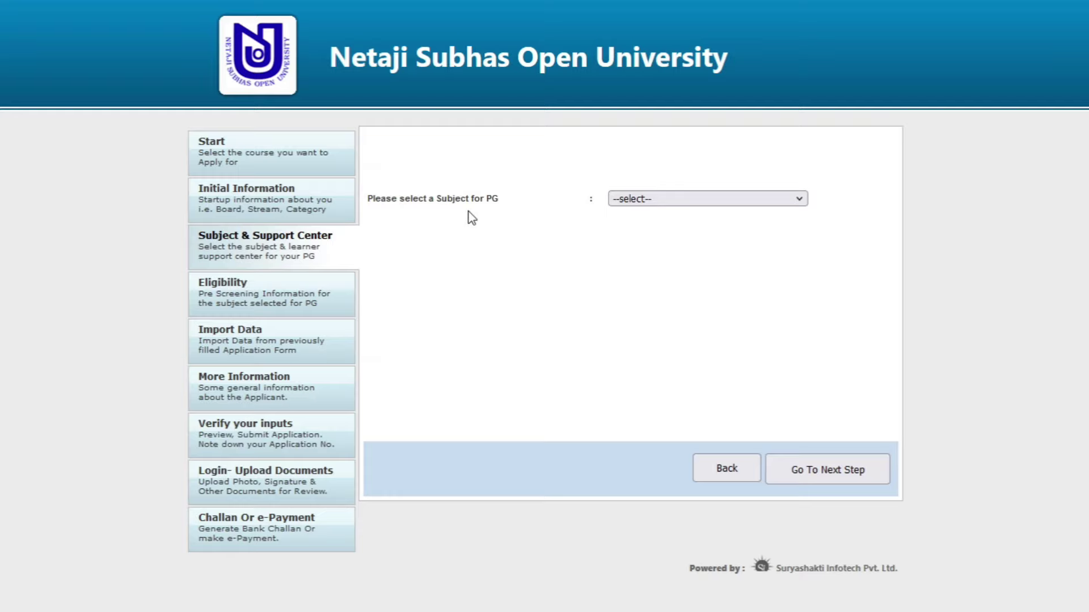
click(671, 200)
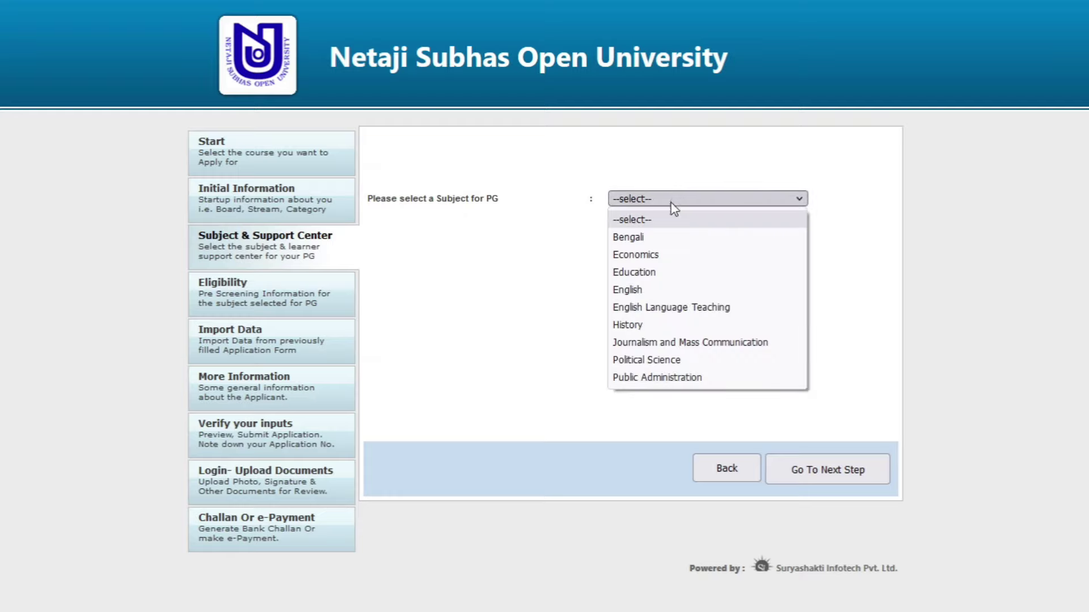
click(663, 238)
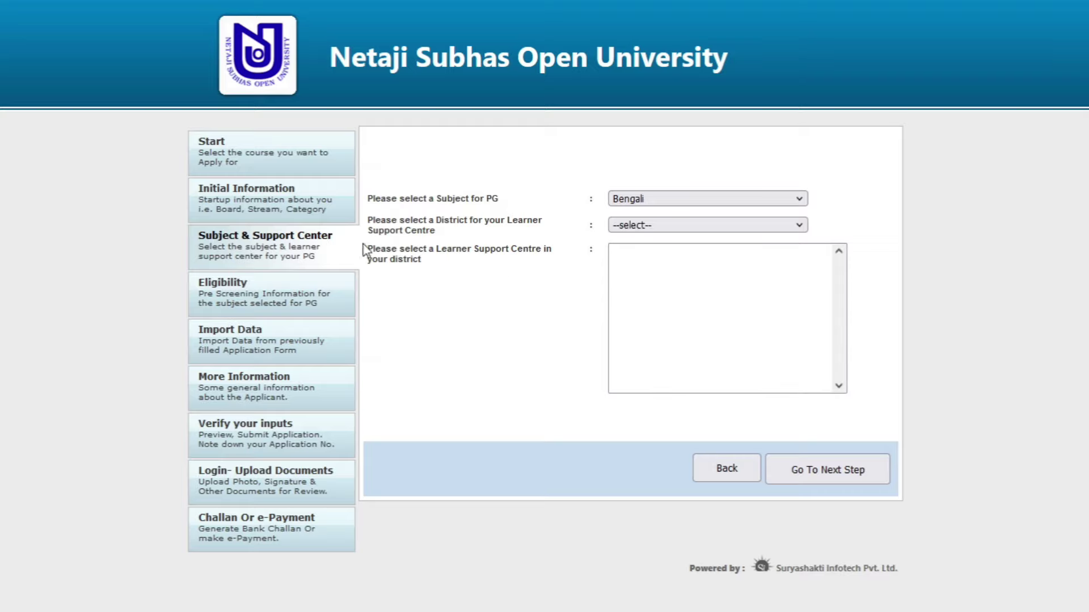
- Set district to Kolkata, select Goenka College Study Centre, and continue to Eligibility
click(637, 227)
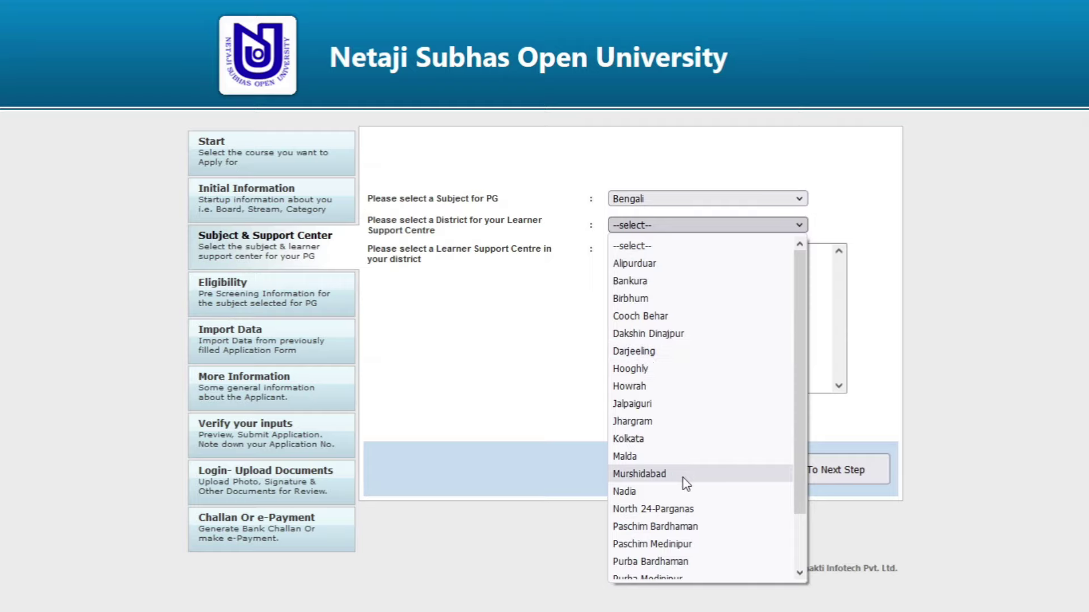
scroll(683, 480, down, 2)
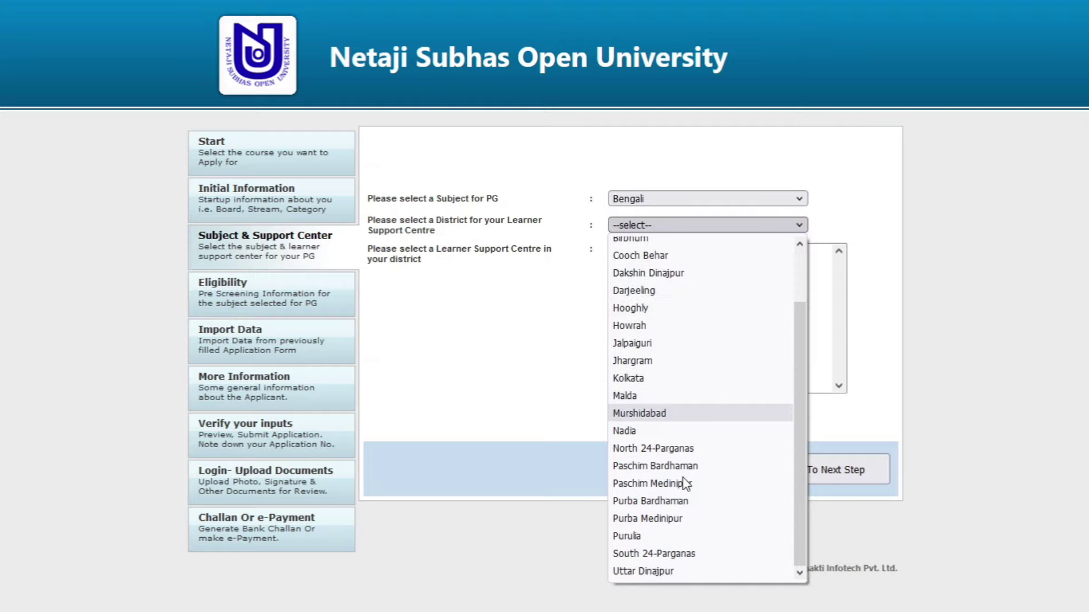
click(662, 382)
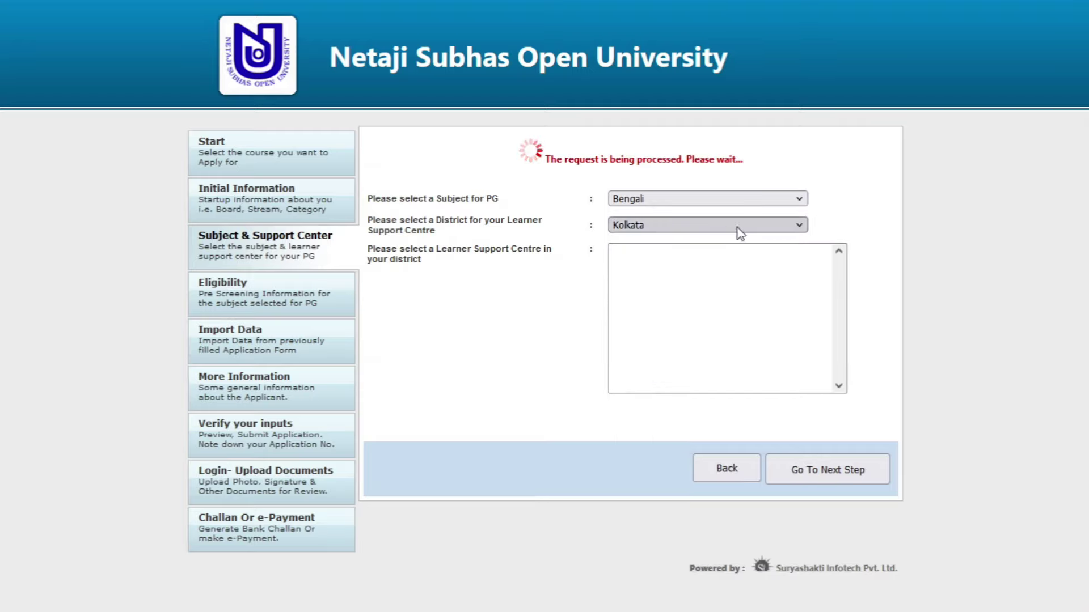
scroll(709, 306, down, 3)
scroll(661, 270, up, 3)
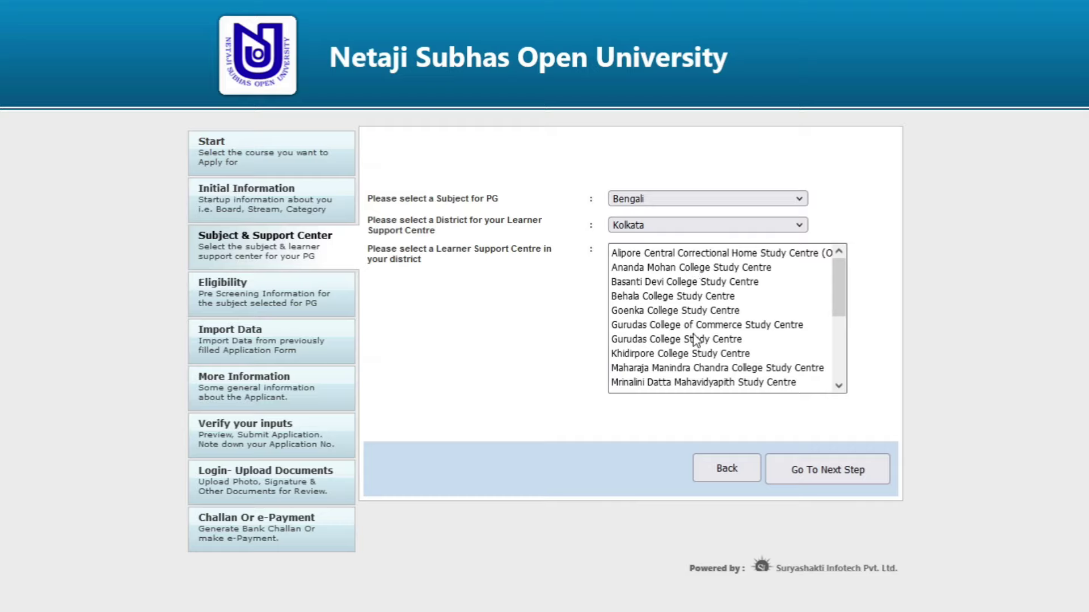
click(680, 311)
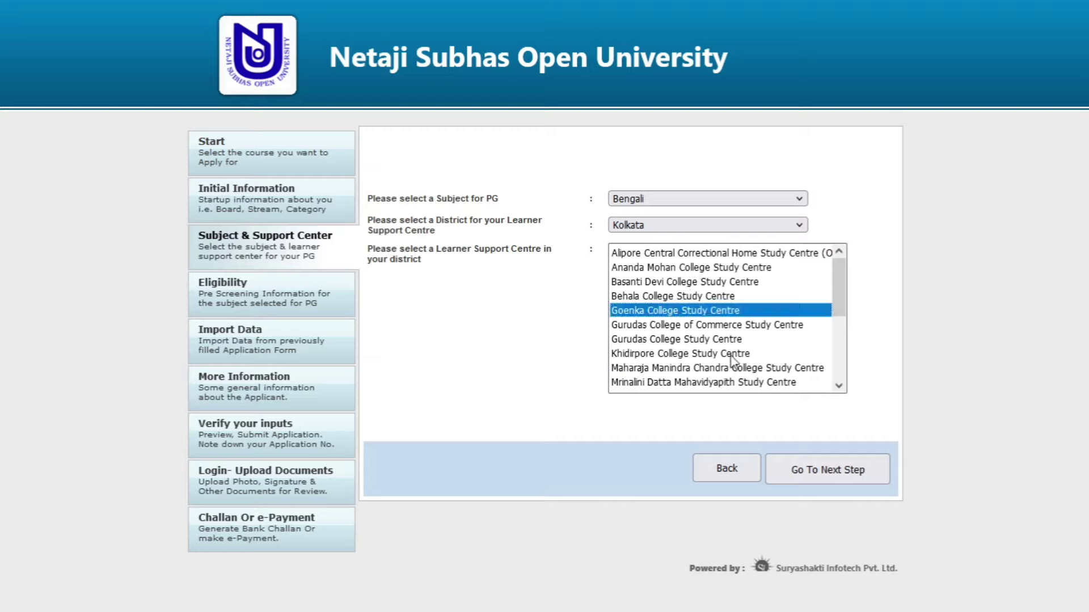
click(820, 471)
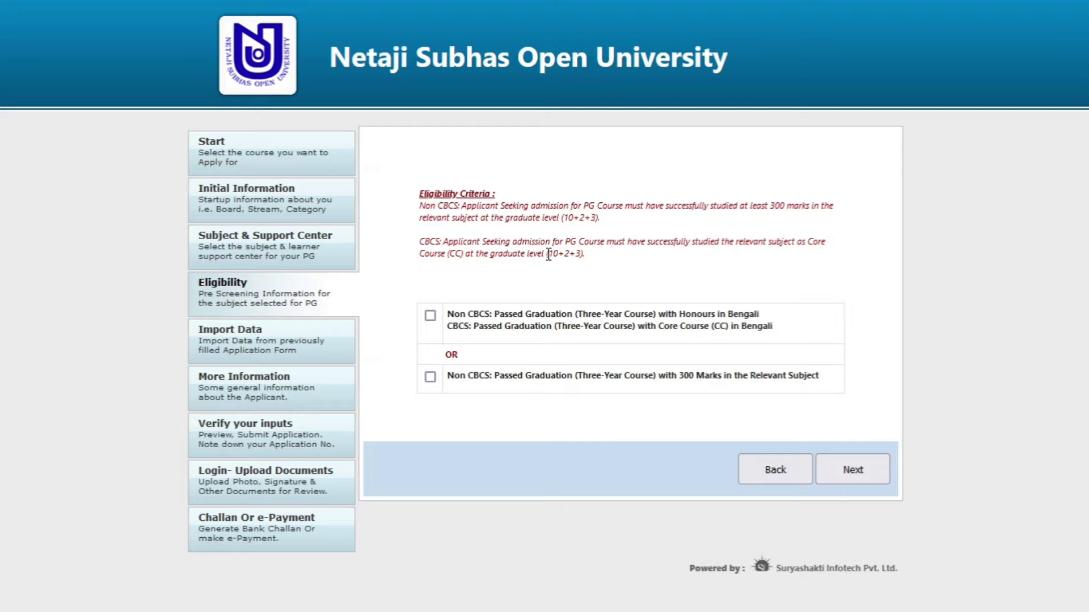
- Tick only the Honours / Core Course in Bengali eligibility option, leaving 300 Marks unticked
drag(492, 315, 763, 317)
click(764, 317)
click(430, 317)
click(430, 378)
click(428, 316)
- Continue past Import Data as a first-time applicant and review the enrolment form's mandatory-field note
click(860, 471)
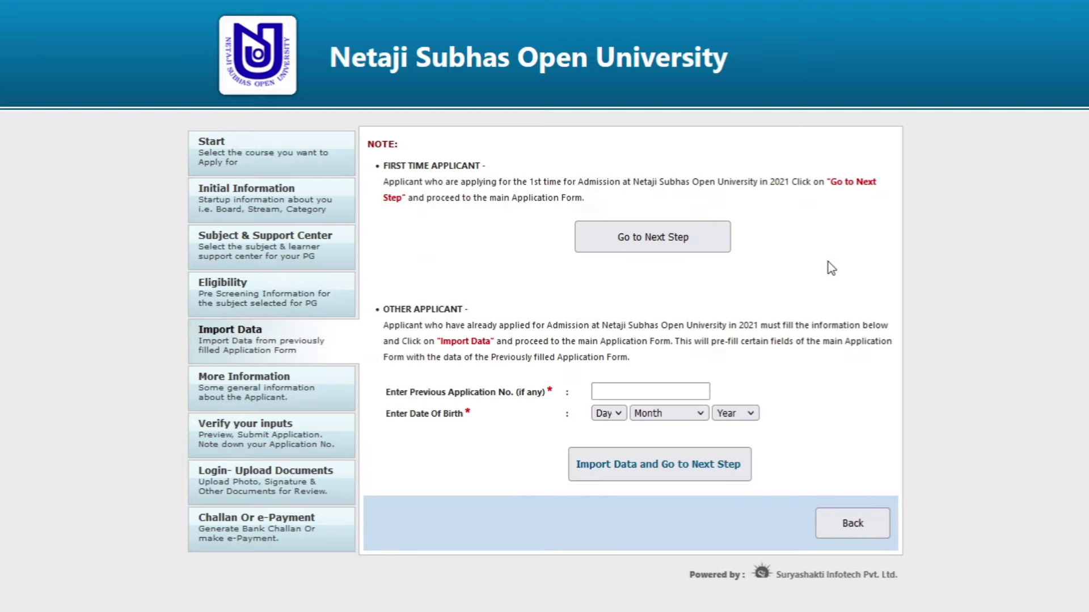
click(643, 241)
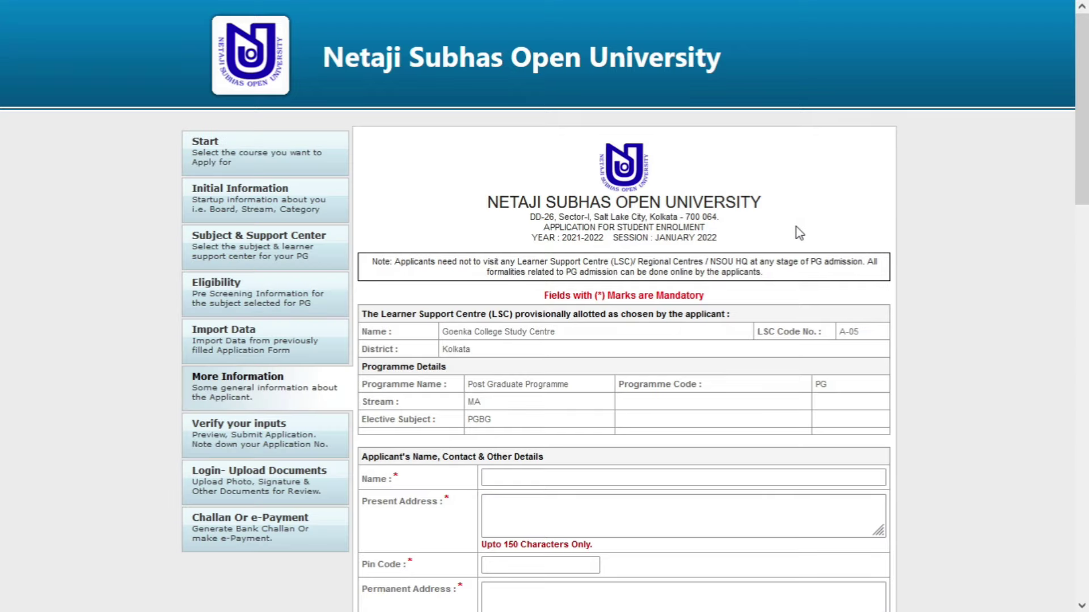
scroll(808, 288, down, 4)
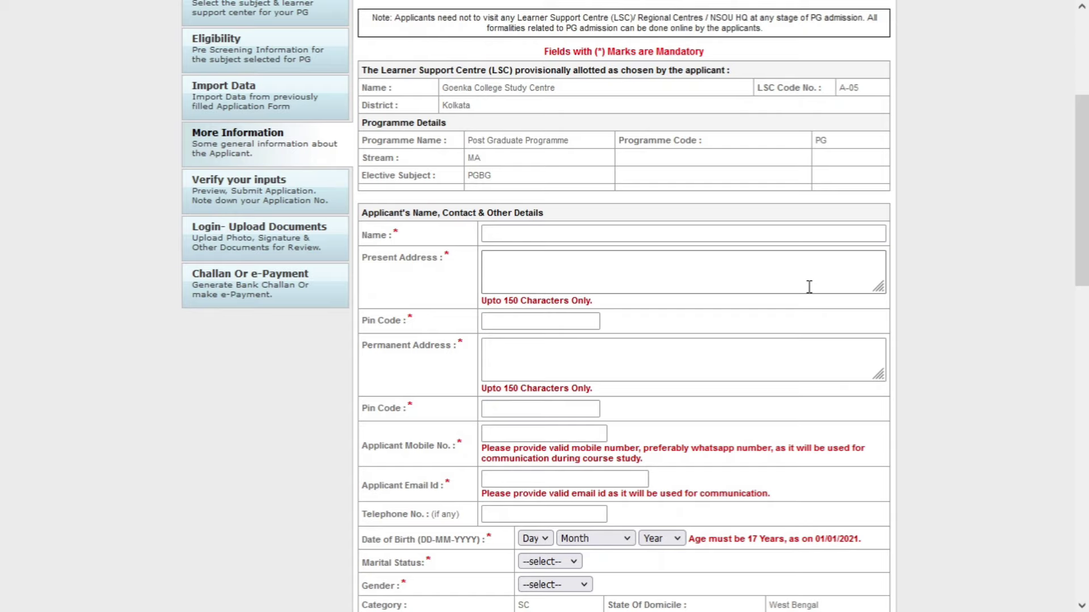
scroll(809, 287, down, 5)
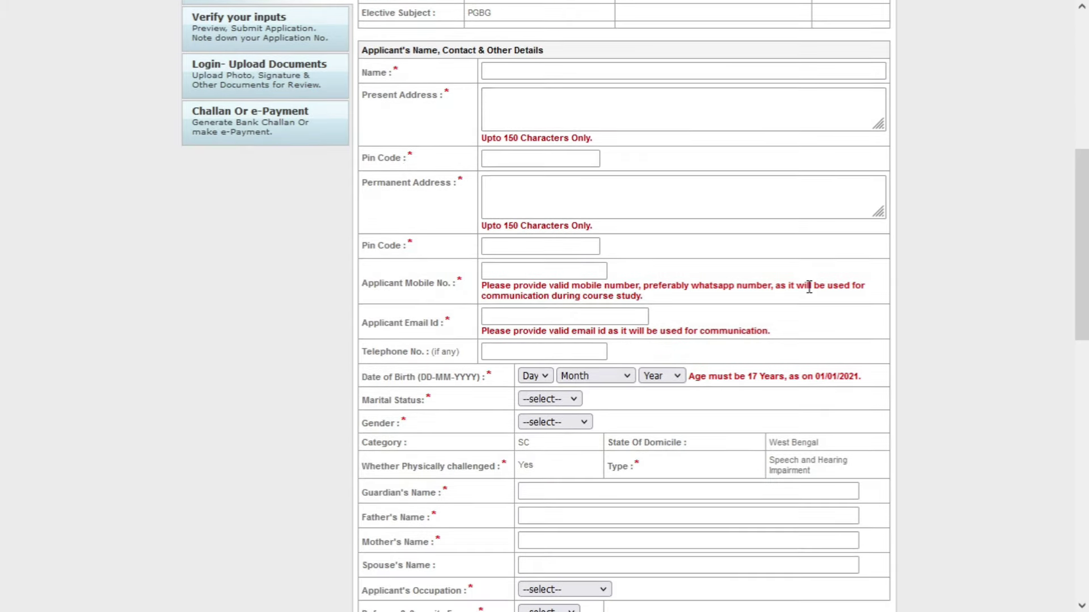
scroll(703, 312, up, 10)
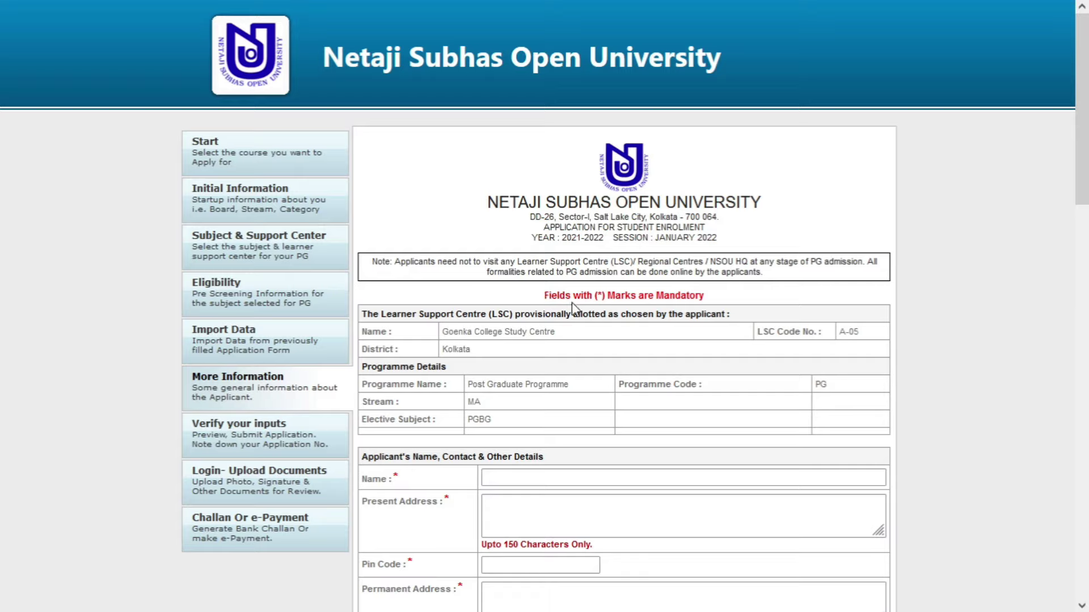
drag(605, 296, 600, 296)
click(713, 294)
drag(601, 295, 597, 295)
scroll(601, 380, down, 3)
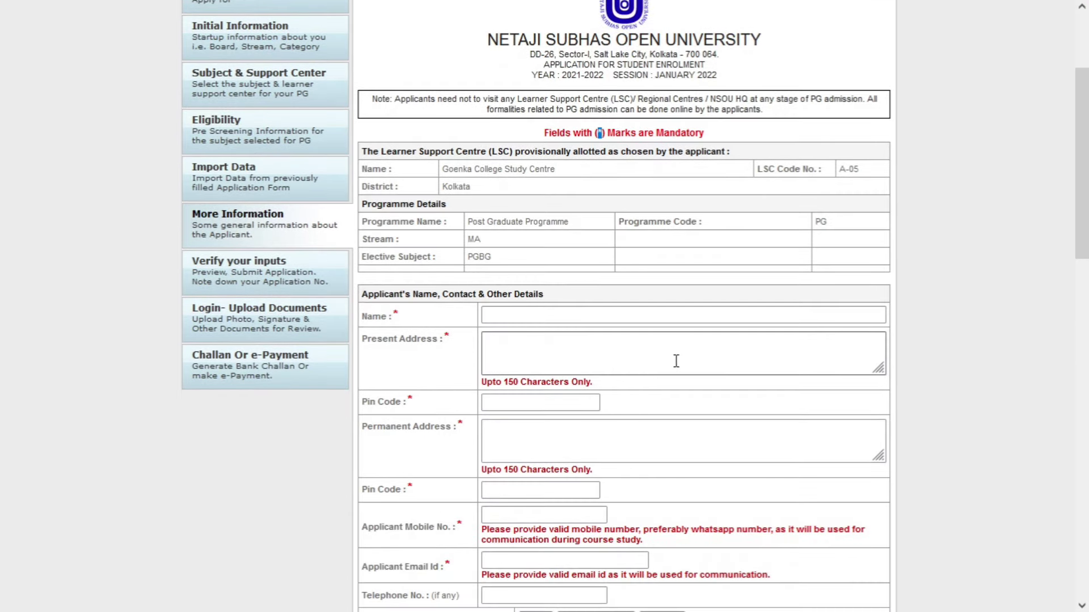
scroll(653, 343, up, 2)
click(623, 329)
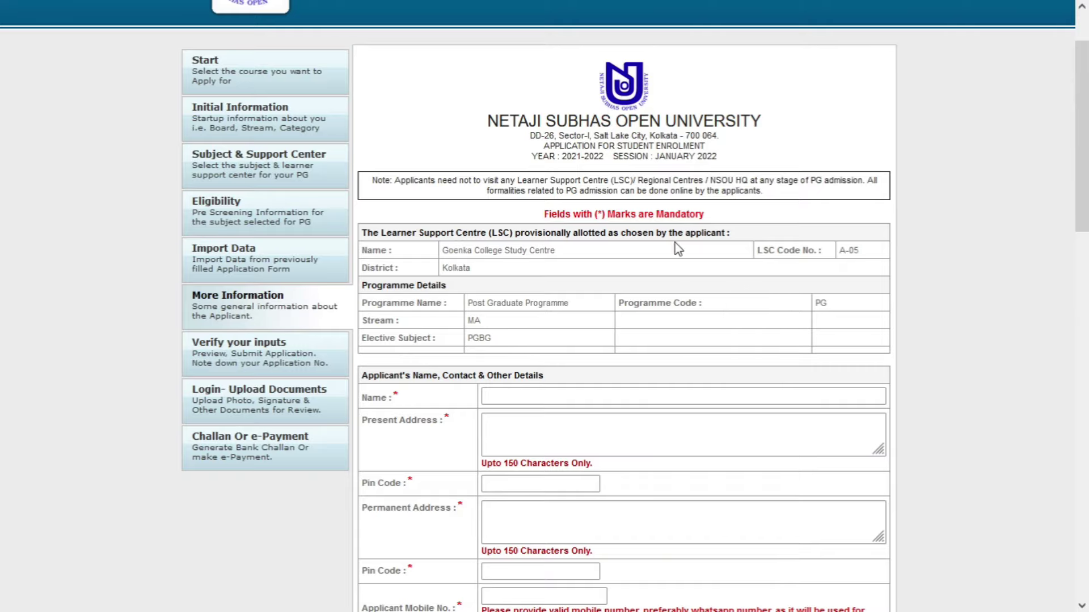
scroll(674, 284, down, 2)
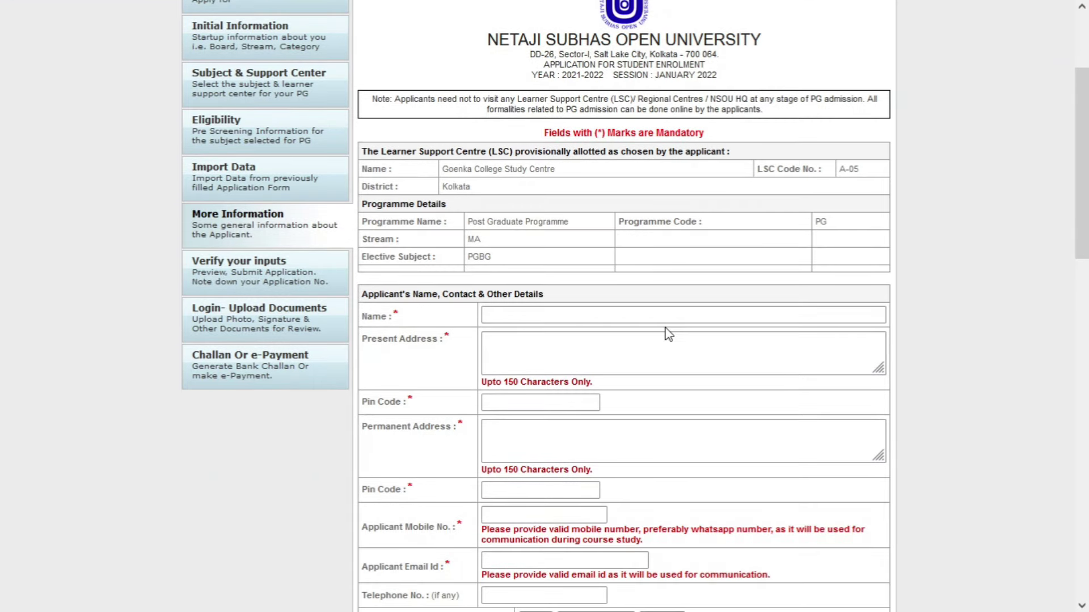
scroll(661, 345, down, 2)
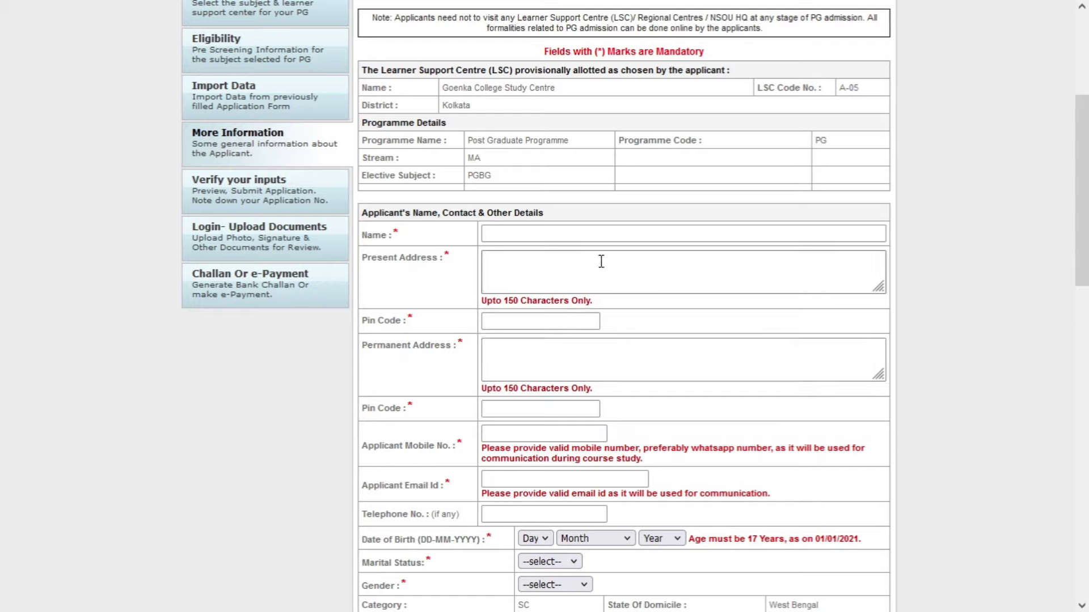
- Enter the applicant's name, present and permanent addresses, and their pin codes
click(554, 231)
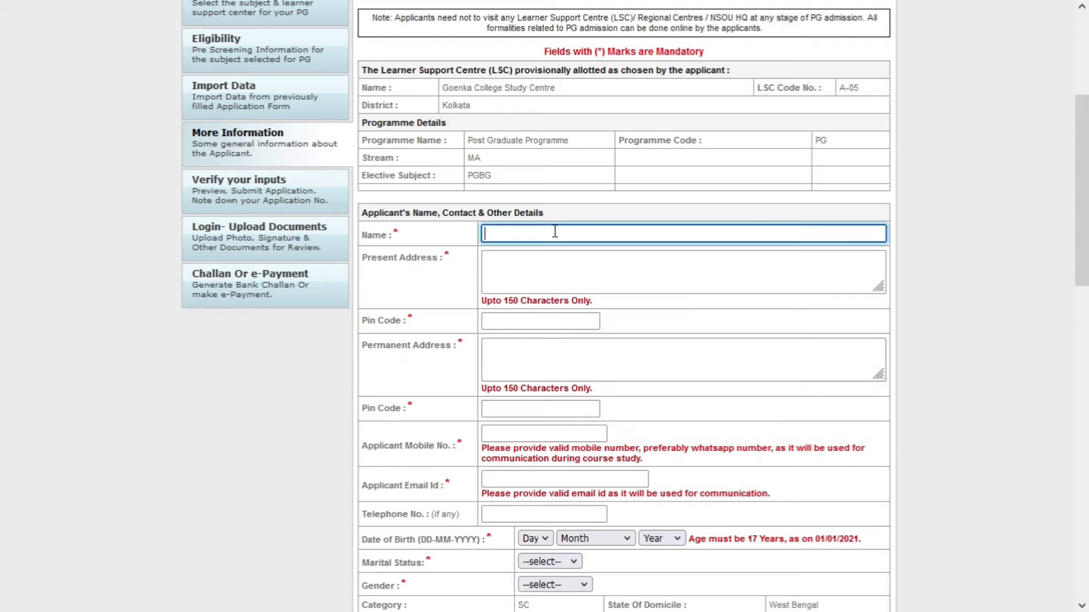
text(BONG BOY ASHISH)
key(Tab)
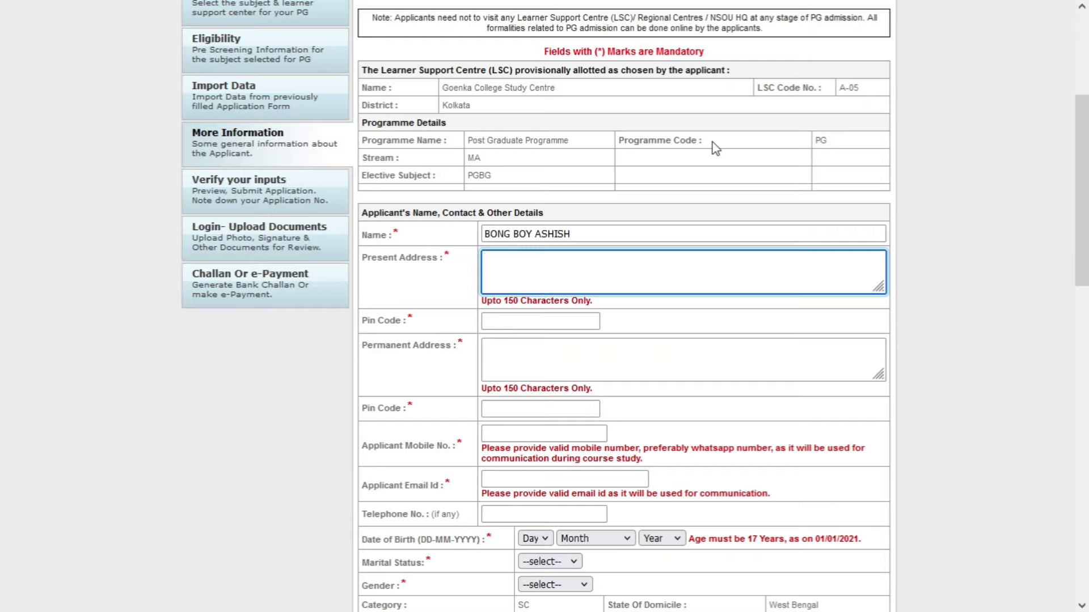
text(MMMNNN 78555 KOLKATA)
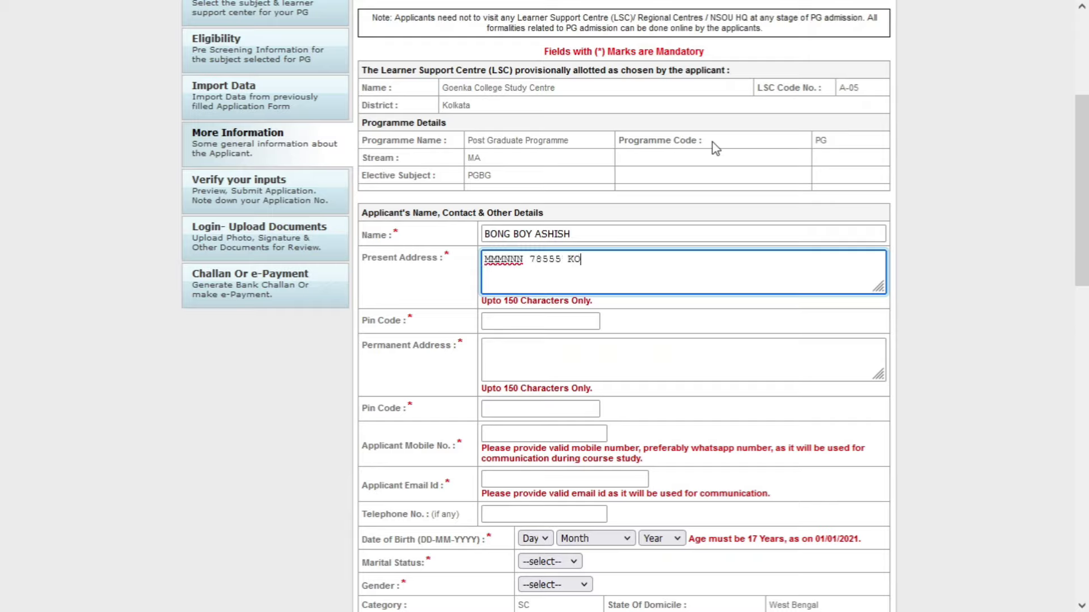
key(Tab)
text(777777)
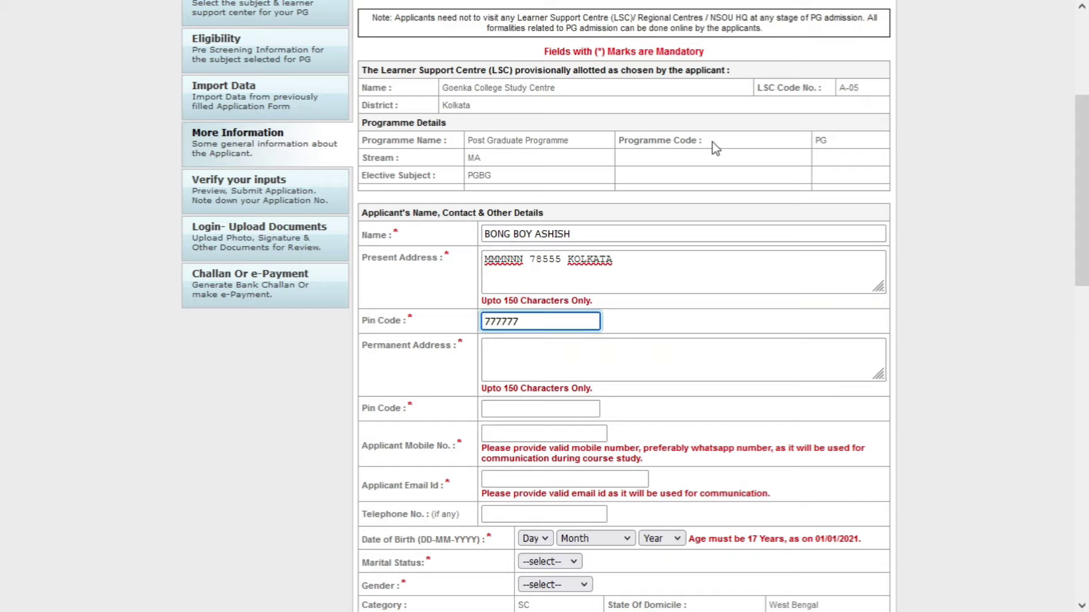
key(Tab)
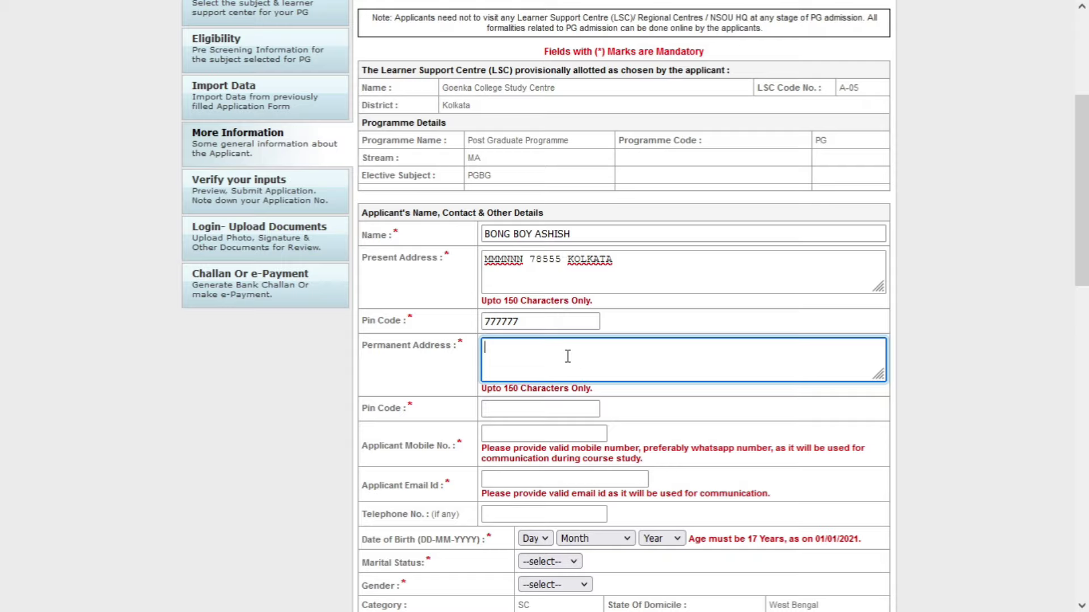
text(KKKJJJJ)
key(Tab)
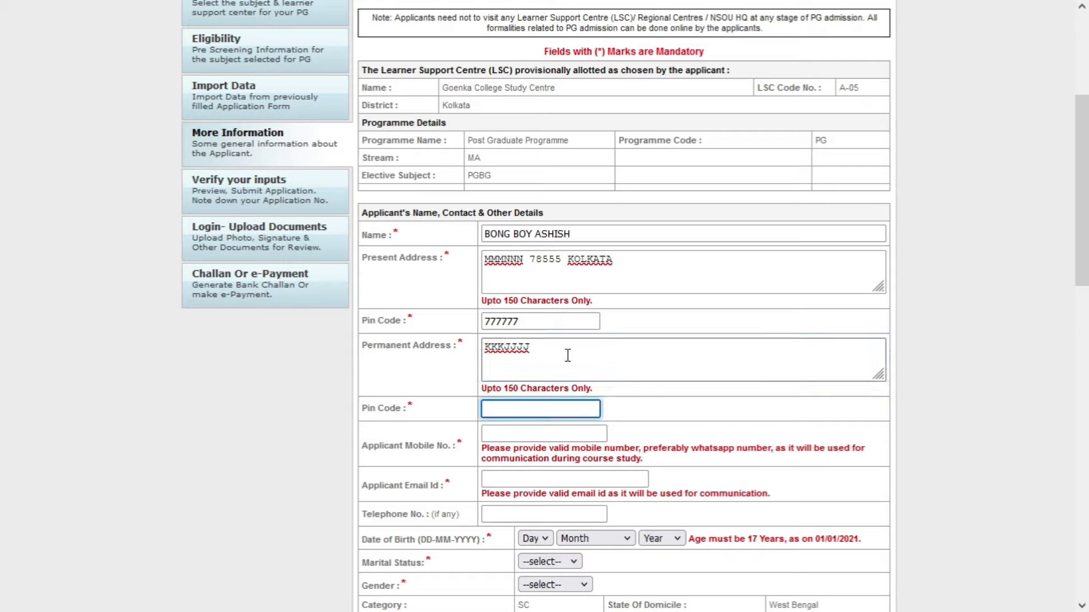
text(888888)
- Fill in the applicant's mobile number and e-mail address
scroll(590, 357, down, 1)
key(Tab)
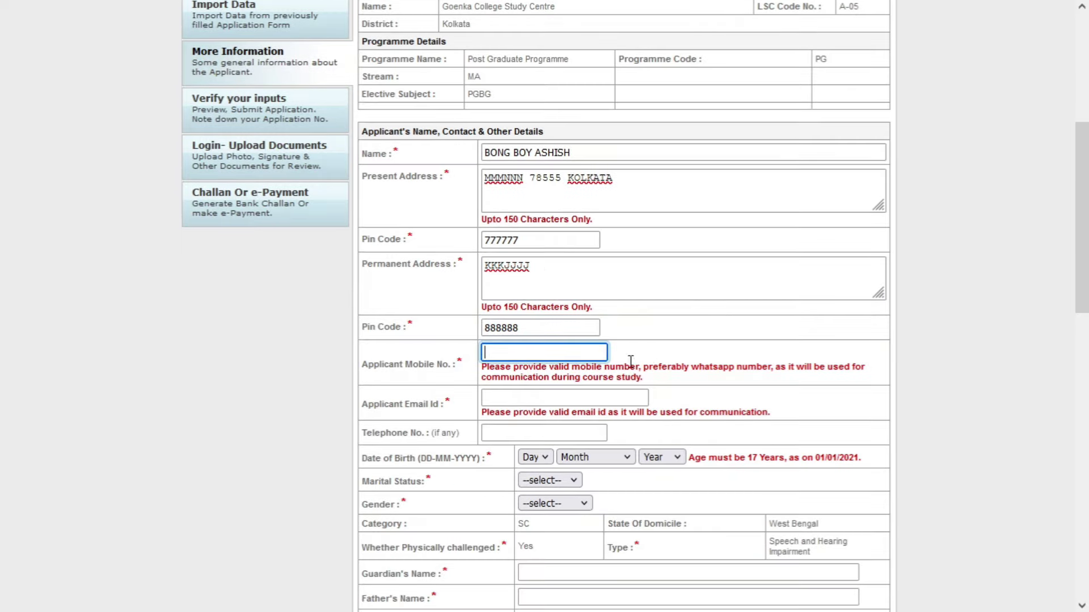
scroll(673, 360, down, 1)
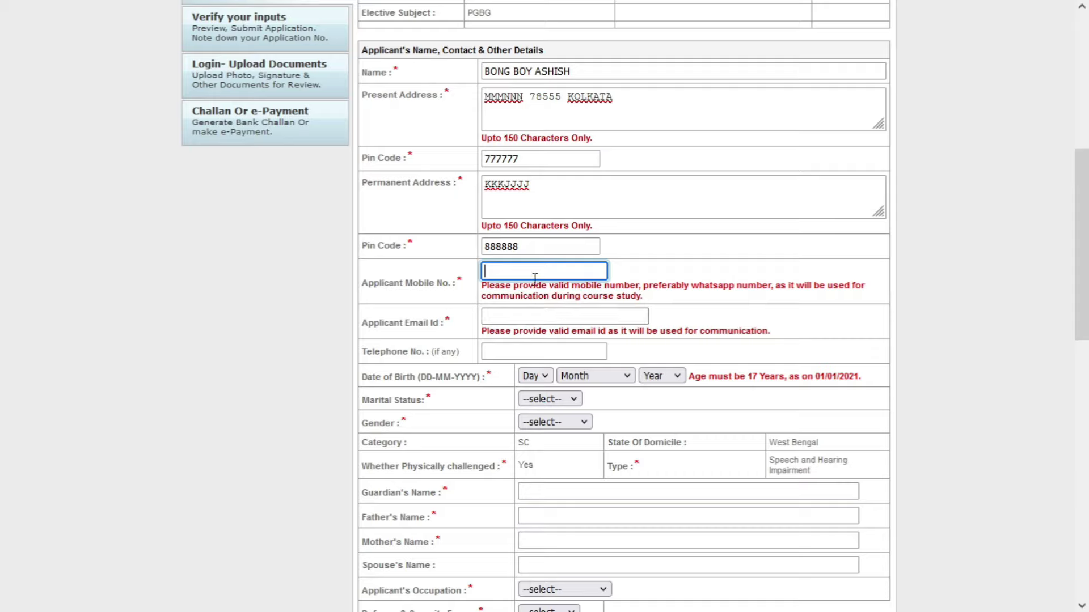
text(7777777777)
key(Tab)
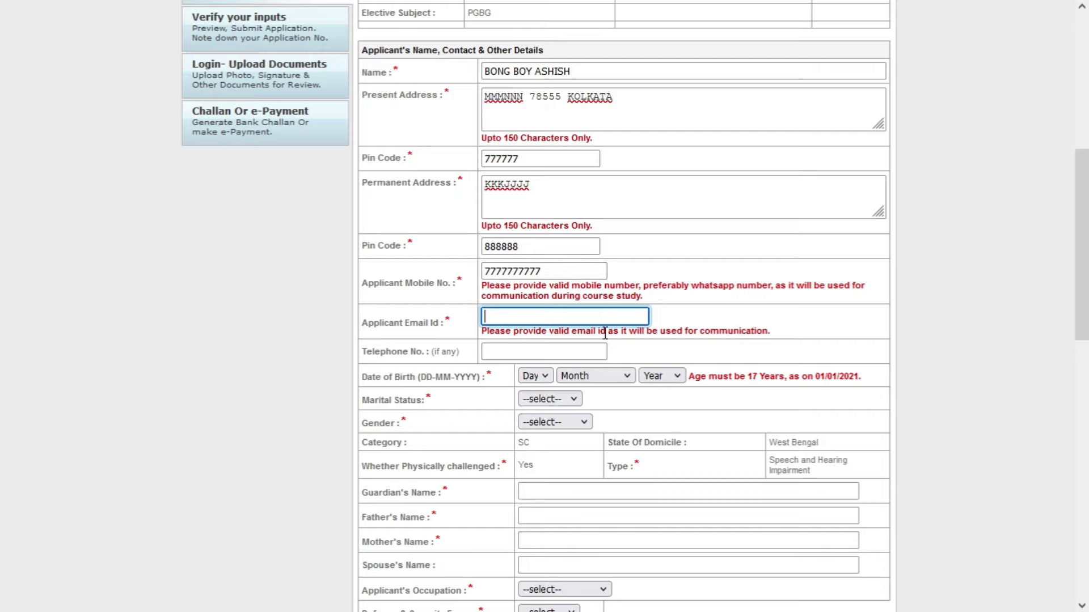
text(Y)
key(BackSpace)
key(Tab)
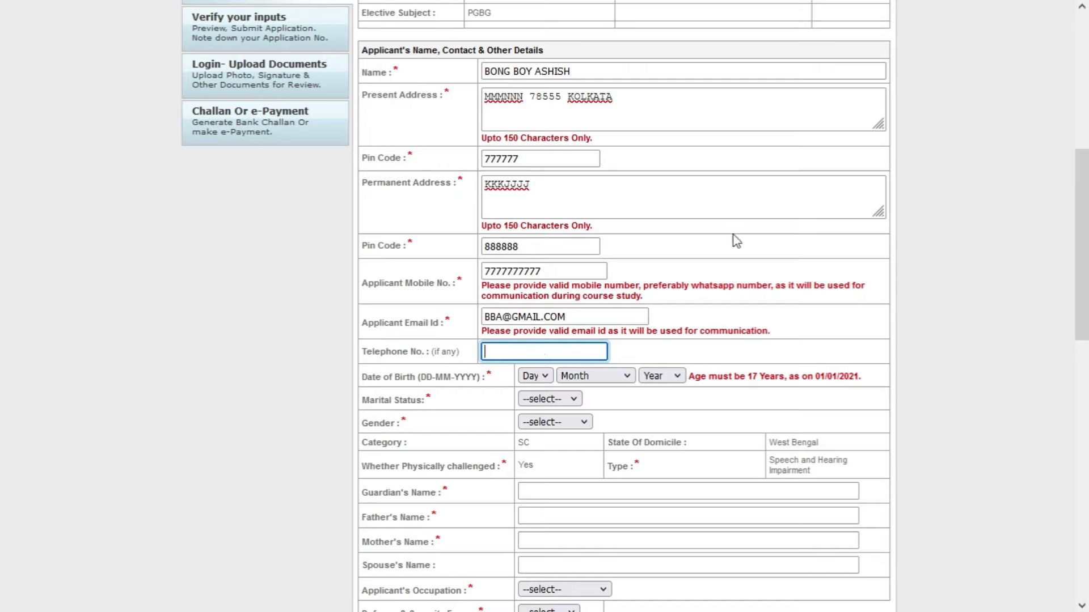
- Set date of birth 01 January 1930, marital status Married, and gender Male
key(Tab)
key(Down)
key(Tab)
key(Down)
key(Tab)
key(Down)
key(Tab)
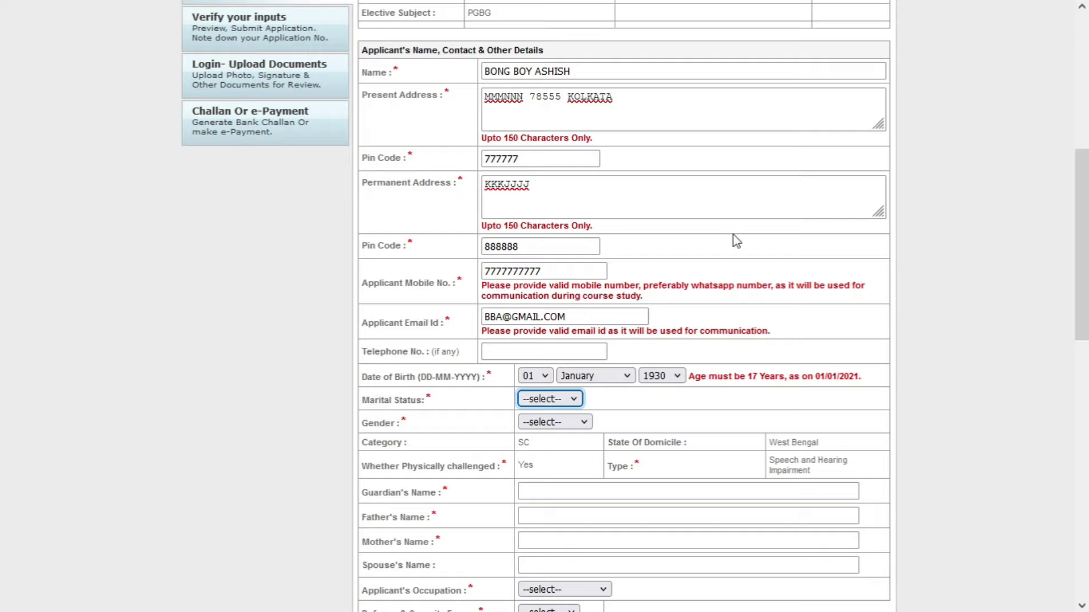
click(573, 400)
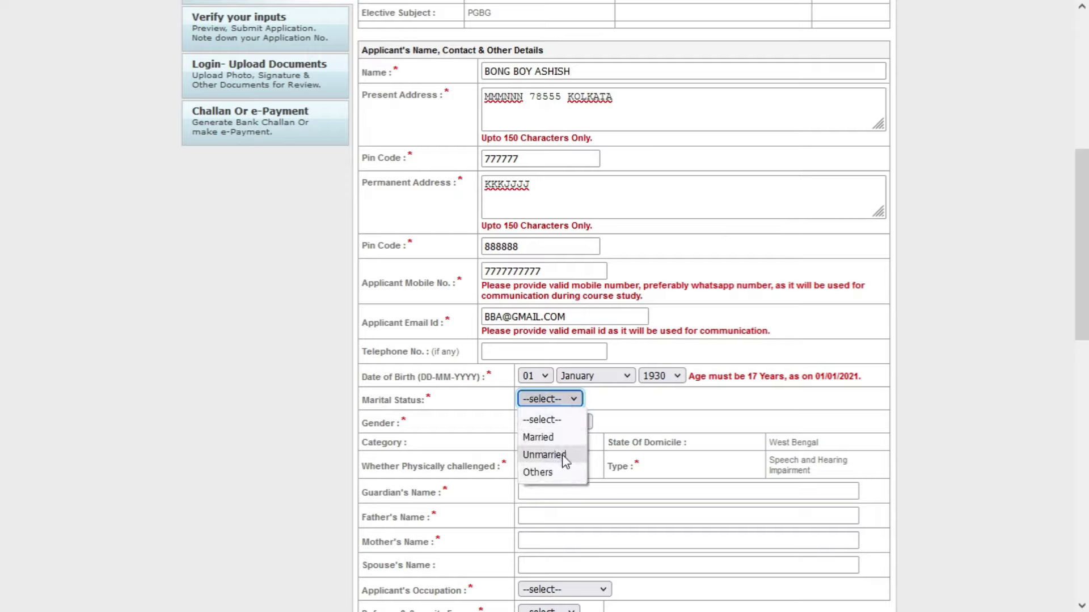
click(562, 437)
click(562, 423)
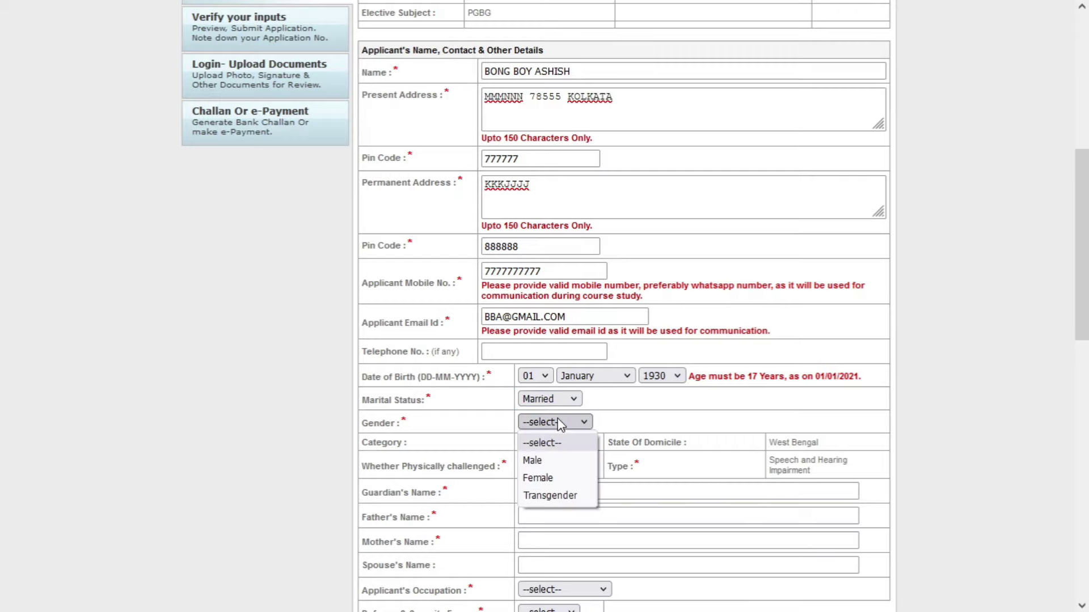
click(565, 465)
- Highlight the Physically challenged Yes and Category SC values shown on the form
scroll(649, 418, down, 3)
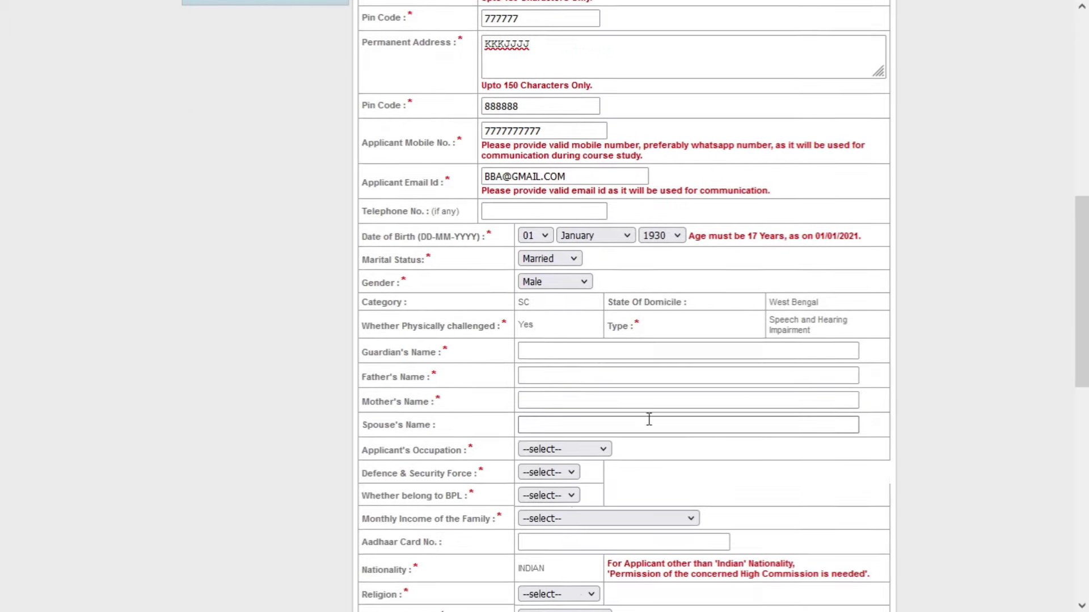
drag(412, 306, 520, 314)
click(540, 309)
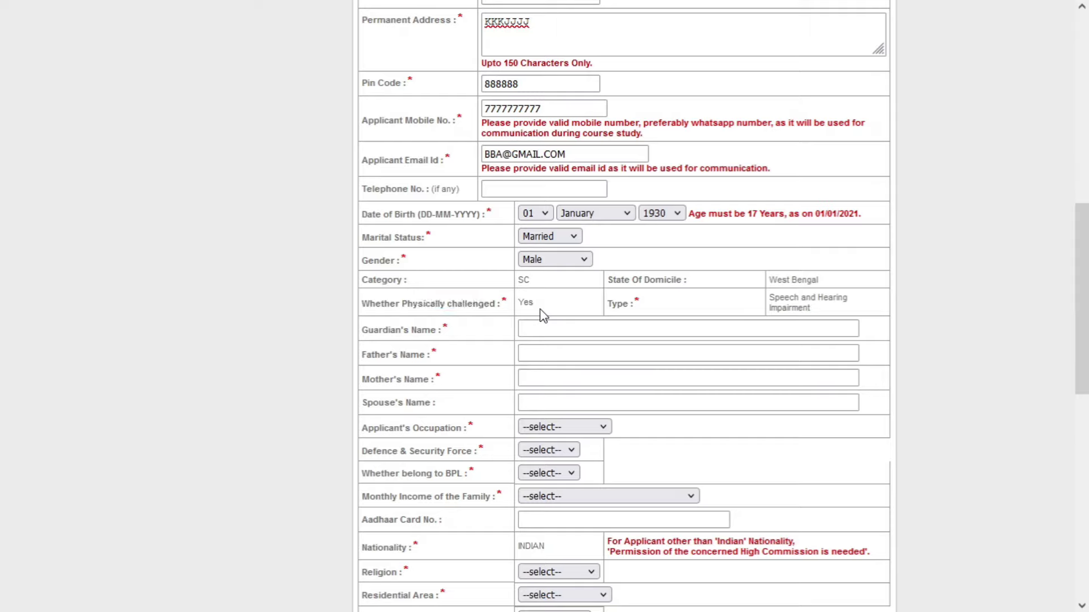
double_click(531, 309)
click(550, 311)
double_click(523, 280)
drag(534, 303, 516, 306)
- Enter the guardian's, father's and mother's names
click(569, 330)
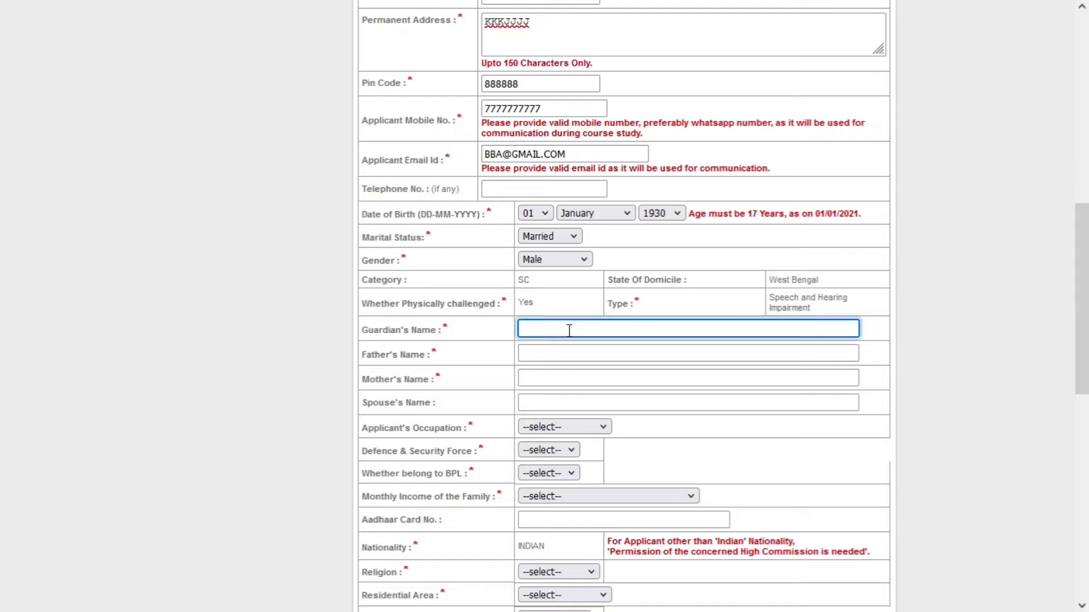
text(XXX)
click(573, 353)
text(CCCC)
click(576, 378)
text(VVVV)
click(580, 402)
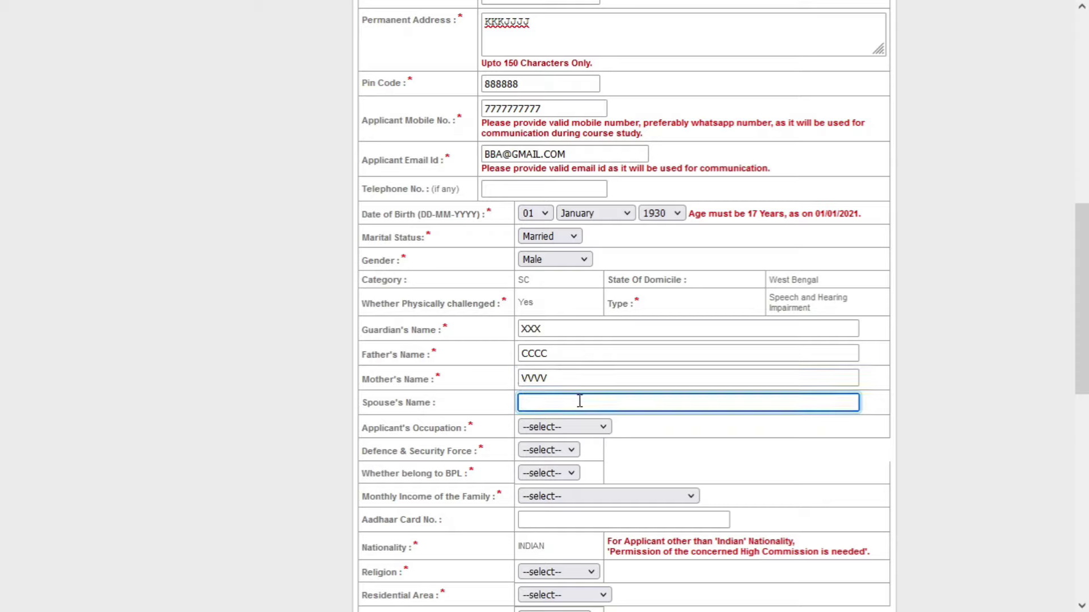
- Enter the spouse's name, set occupation Govt-Service, and answer No for Defence & Security Force
text(IIIII)
click(570, 426)
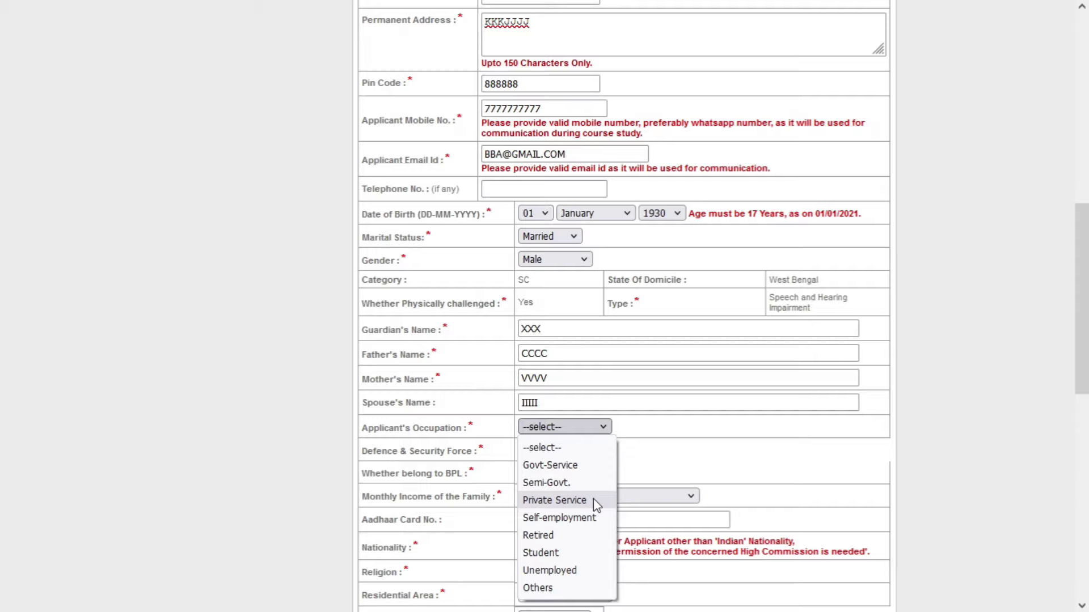
click(593, 470)
scroll(712, 415, down, 3)
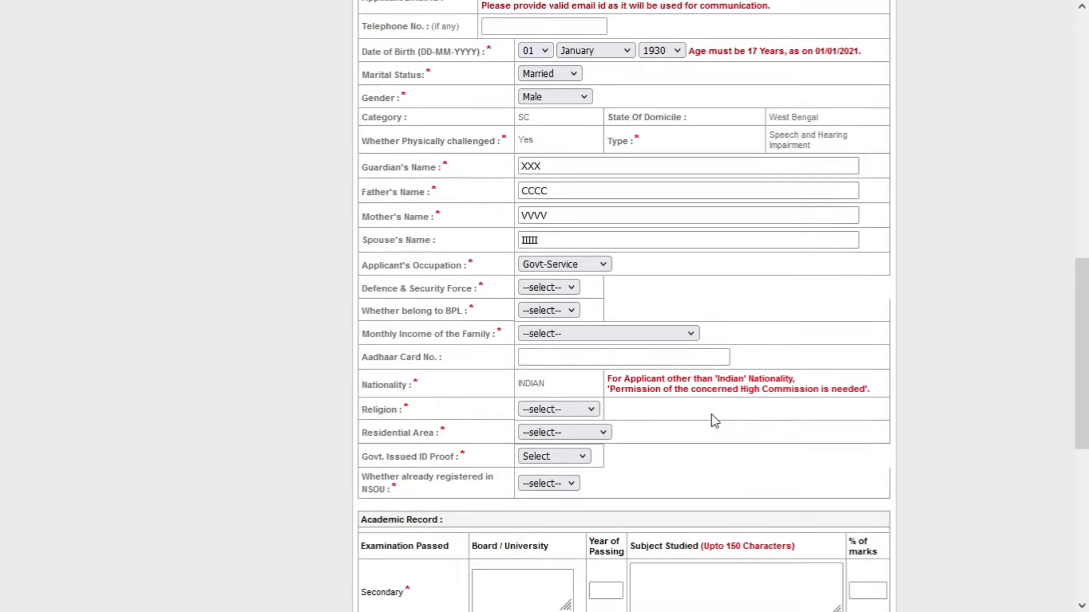
click(553, 290)
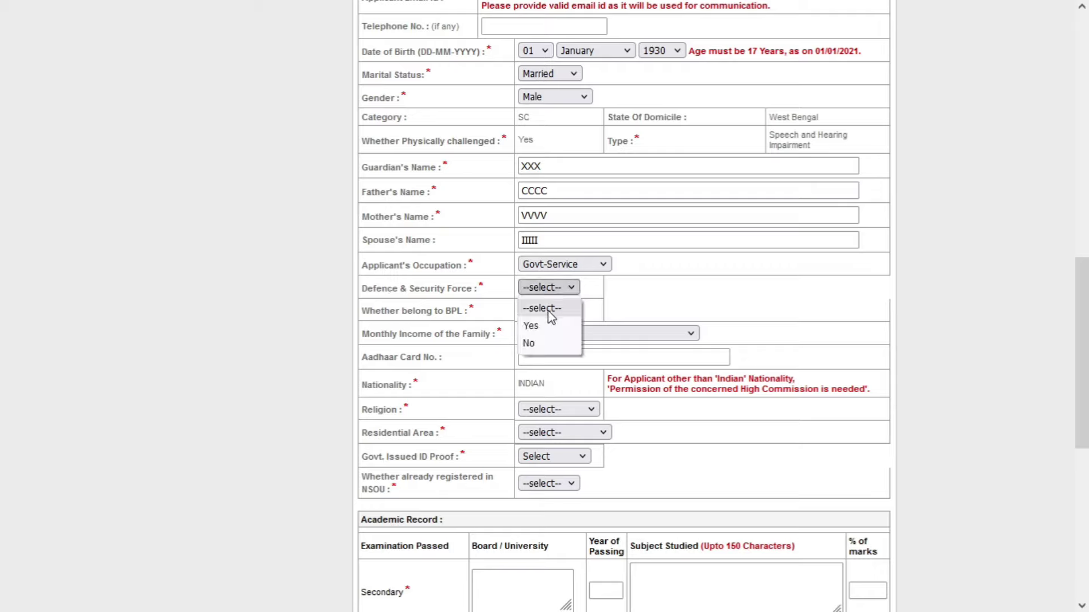
click(551, 331)
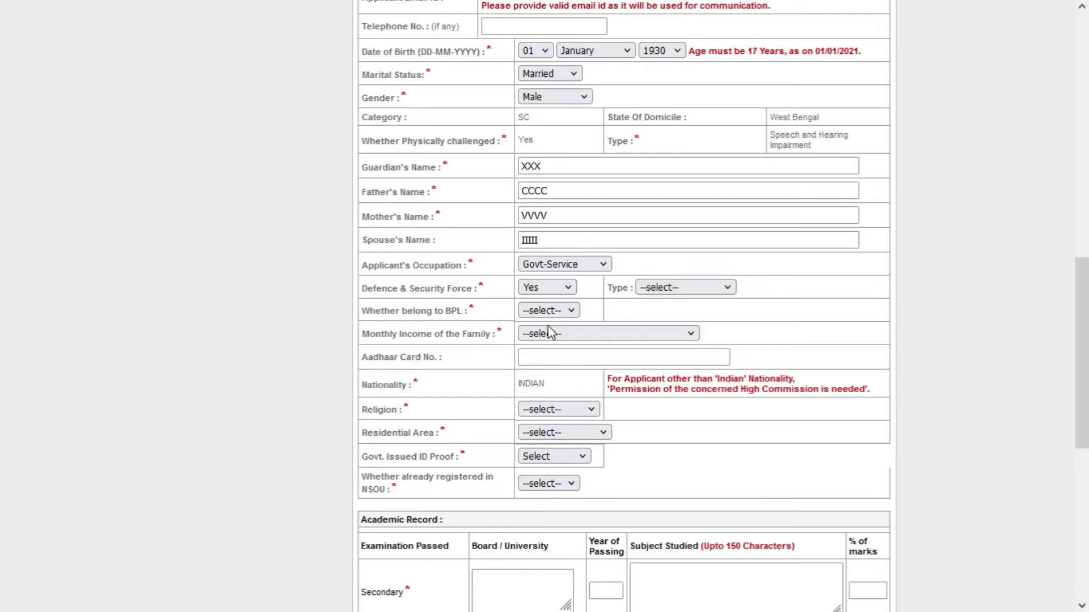
click(671, 290)
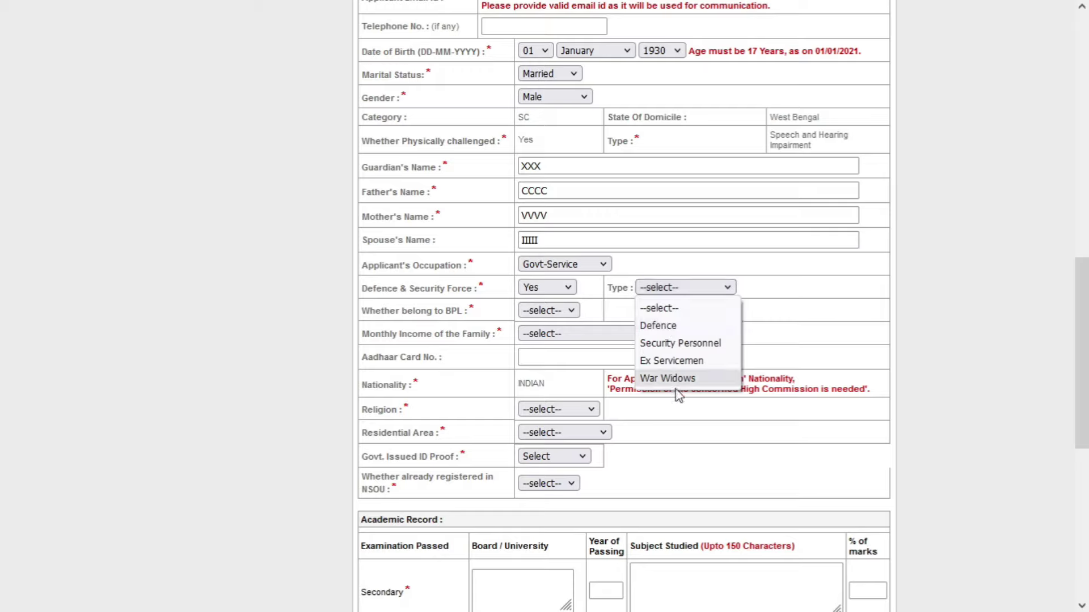
click(554, 287)
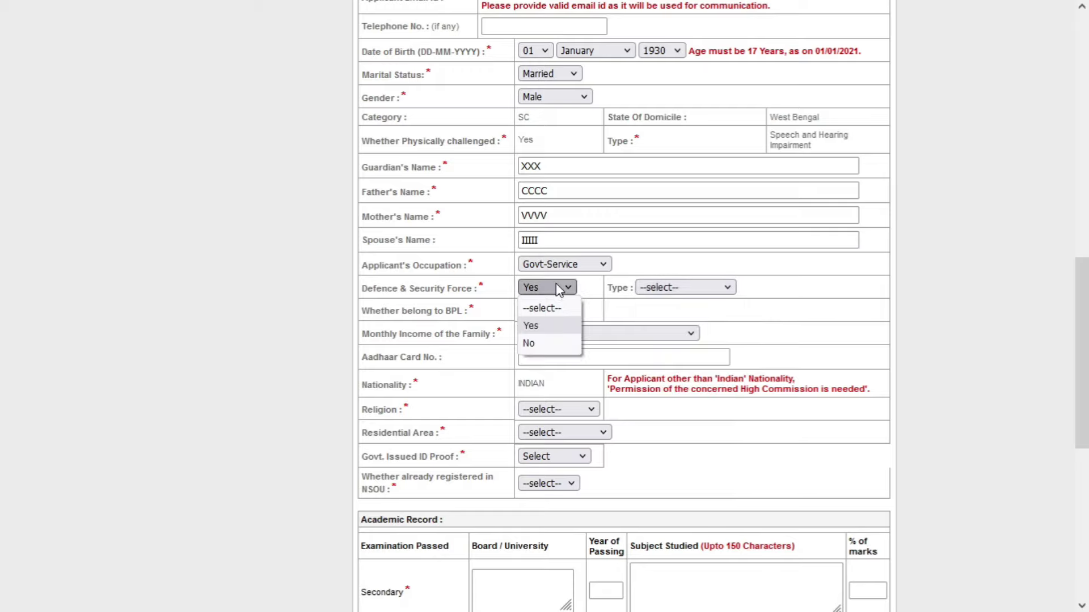
click(558, 340)
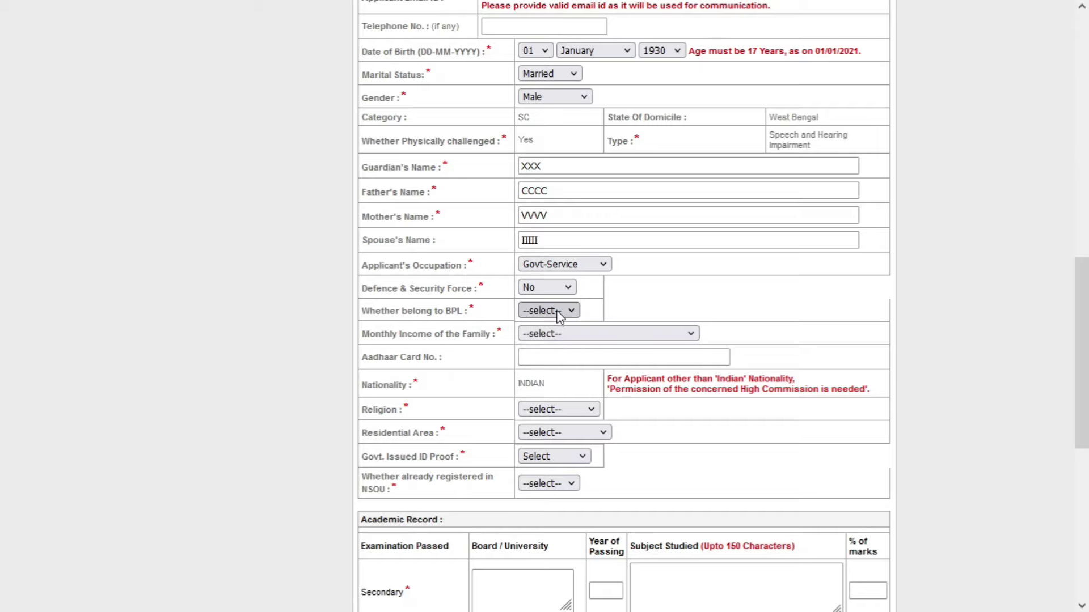
- Answer Yes for BPL with its BPL number, and set family income Above Rs. 20000/-
click(559, 312)
click(557, 346)
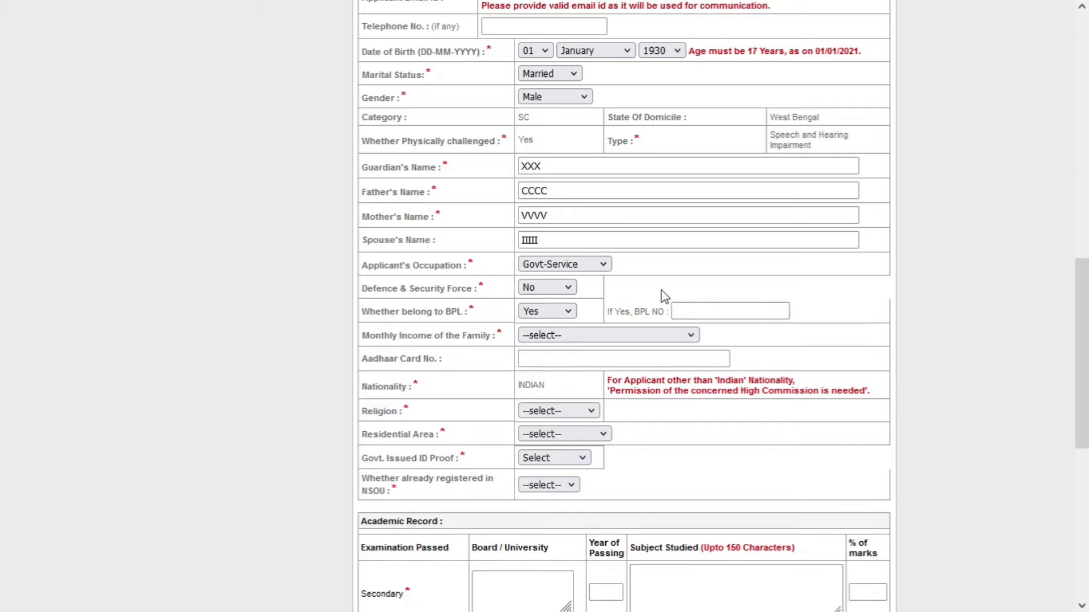
click(696, 313)
text(11111111111111111111)
key(Tab)
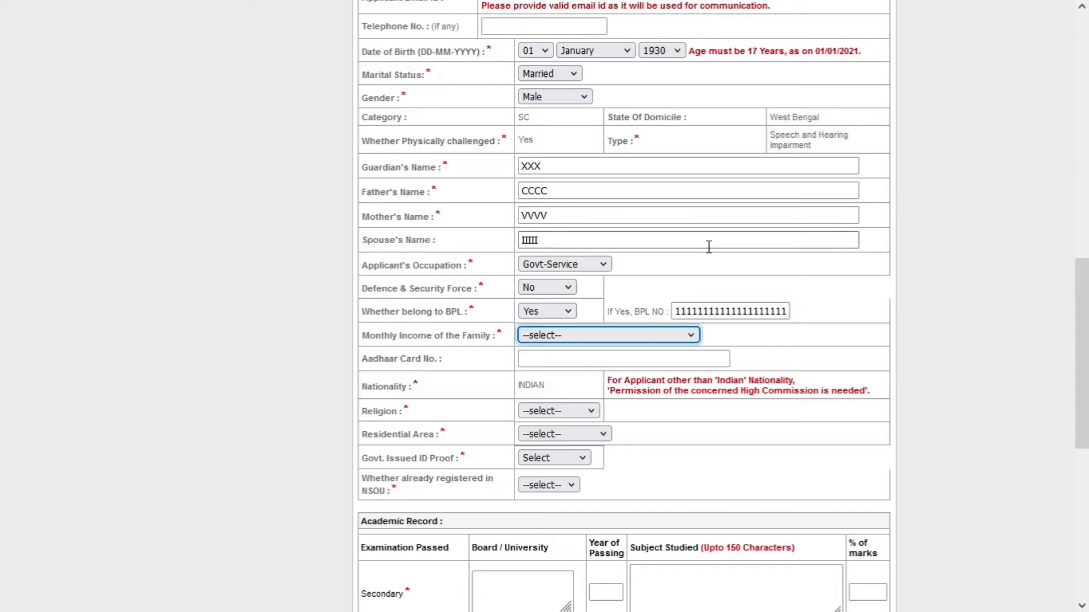
click(552, 336)
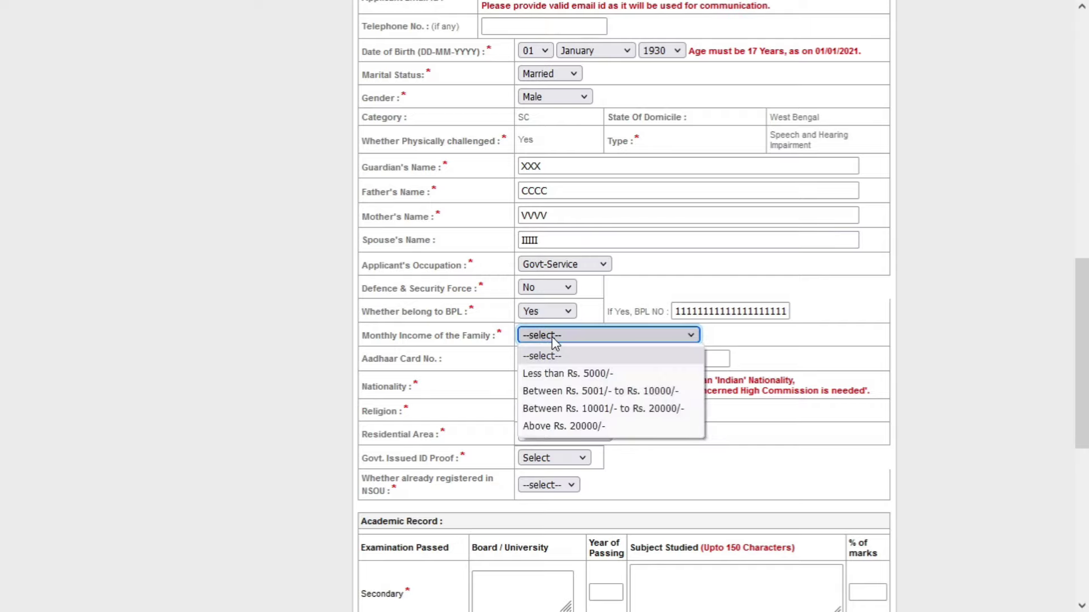
click(584, 430)
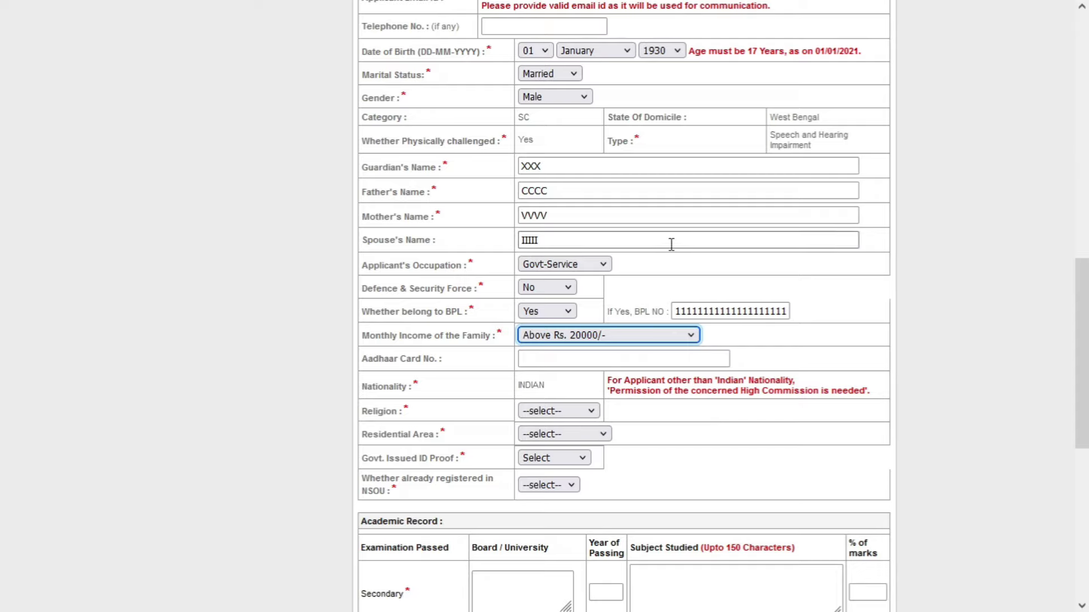
click(570, 357)
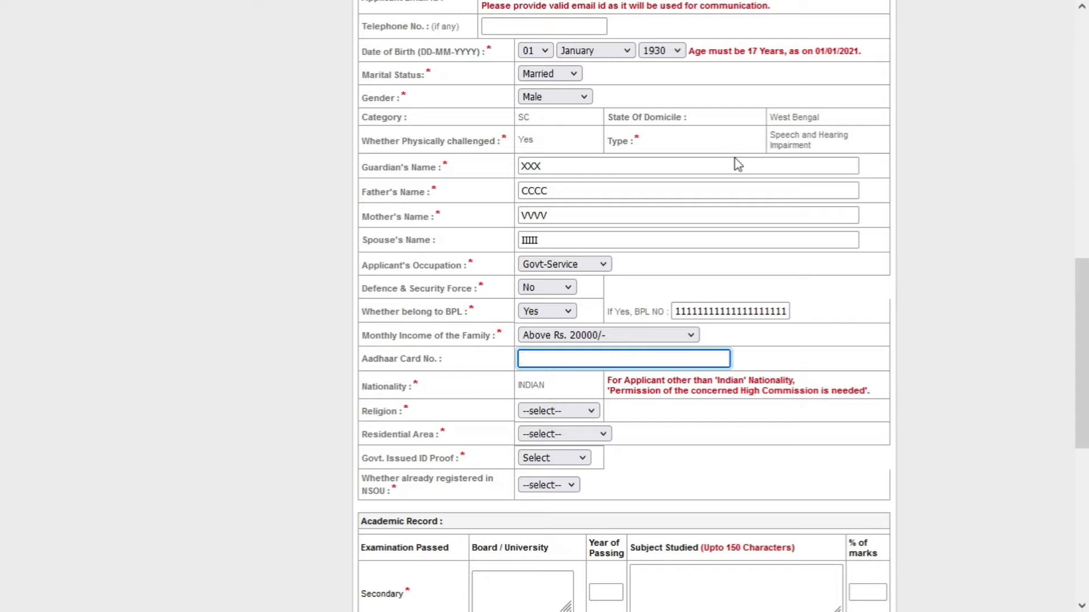
- Enter the Aadhaar number, set religion Hinduism and residential area Corporation Area
text(111111111111)
key(Tab)
double_click(555, 391)
scroll(558, 340, down, 3)
click(557, 249)
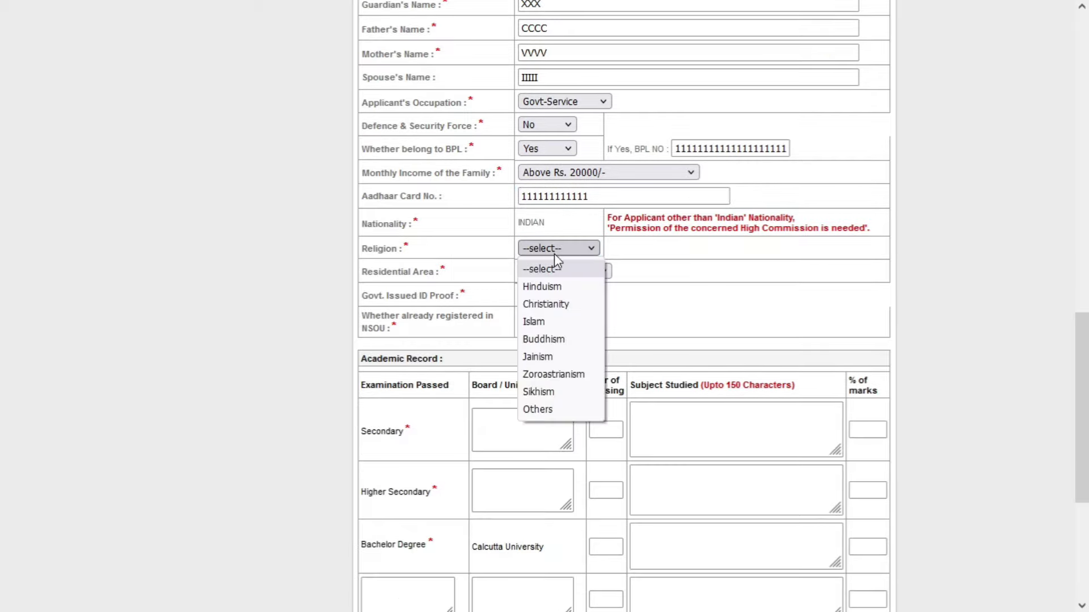
click(559, 287)
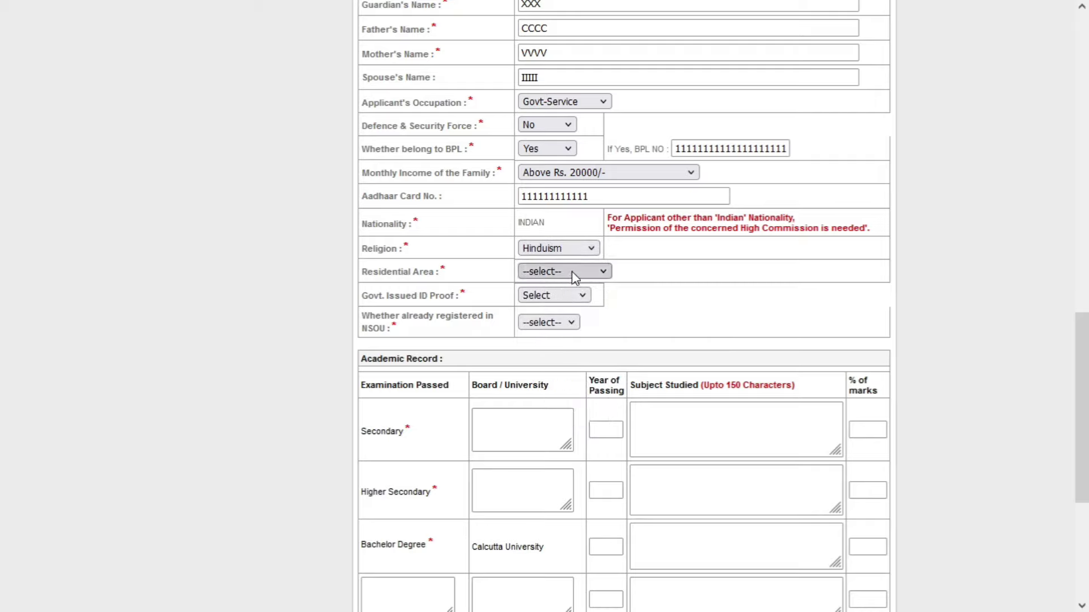
click(572, 272)
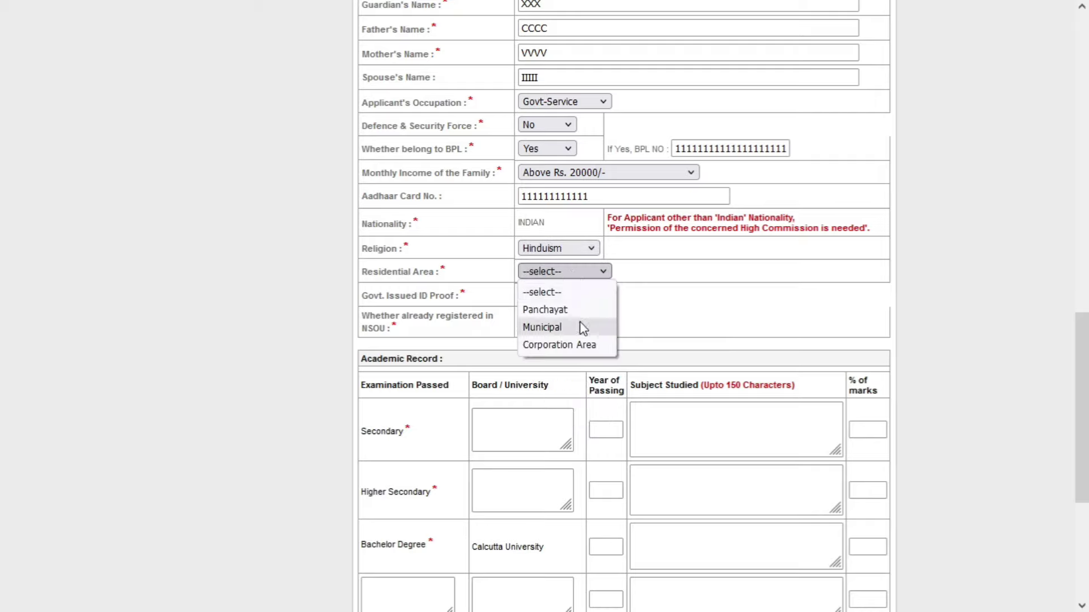
click(585, 347)
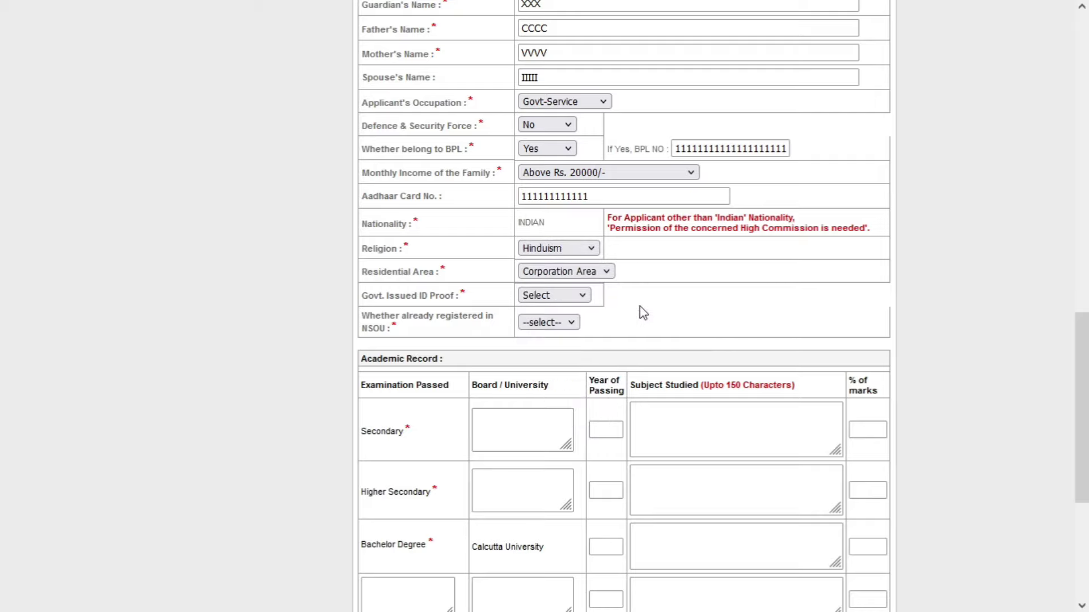
- Choose Adhaar Card as ID proof with its number, and answer Yes to already registered
scroll(644, 312, down, 2)
click(549, 216)
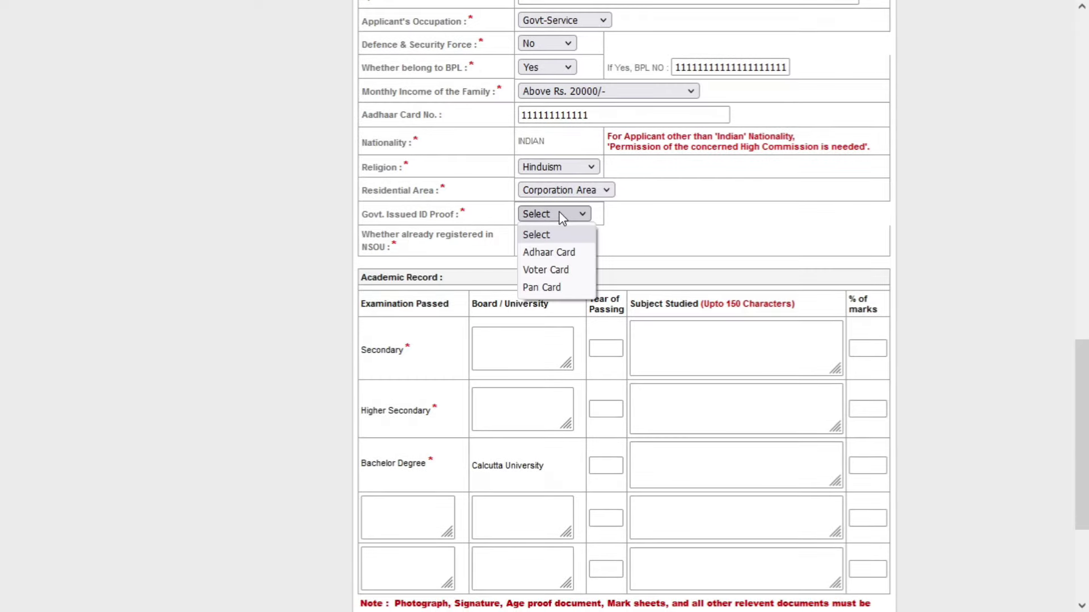
click(570, 258)
click(713, 215)
text(11111111111111111111)
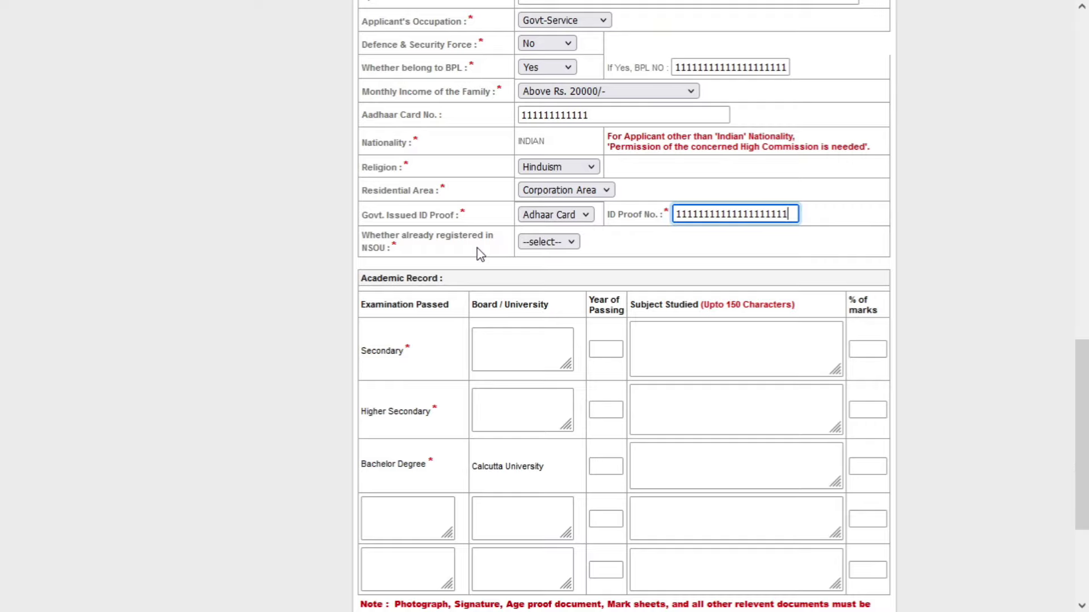
click(554, 247)
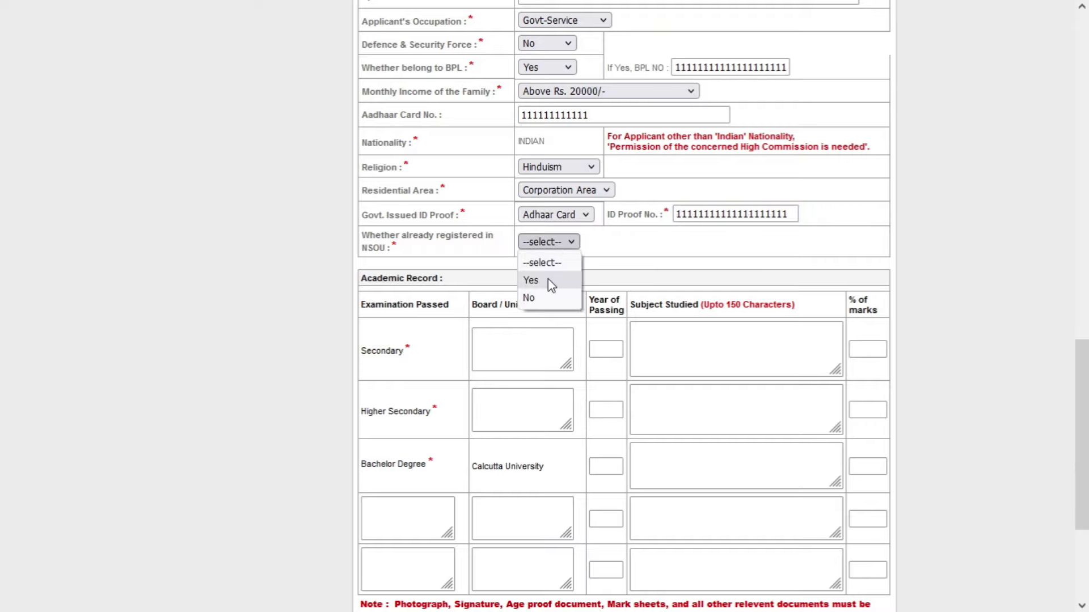
click(548, 280)
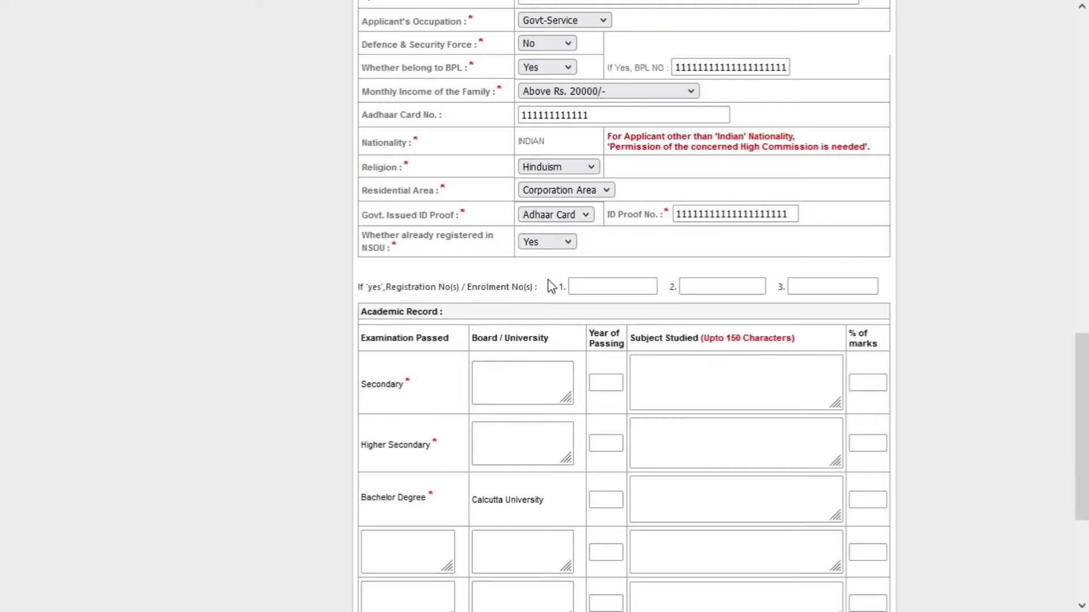
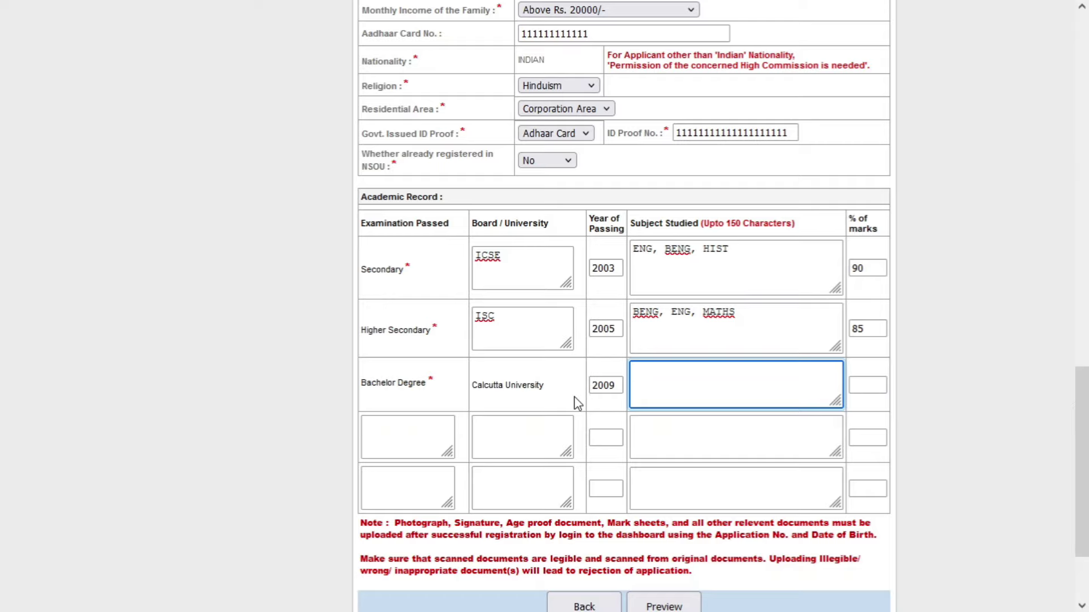
- Enter BENG XXXX as the Bachelor Degree subjects and 70 as its percentage of marks
text(BENG XXXX)
key(Tab)
text(70)
scroll(601, 425, down, 2)
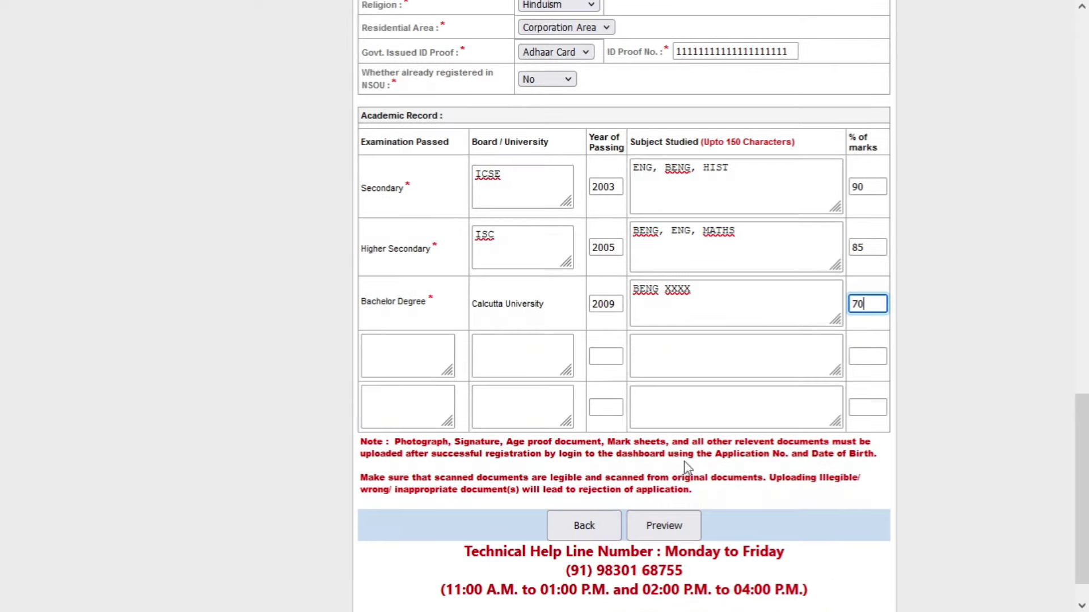
scroll(774, 472, down, 1)
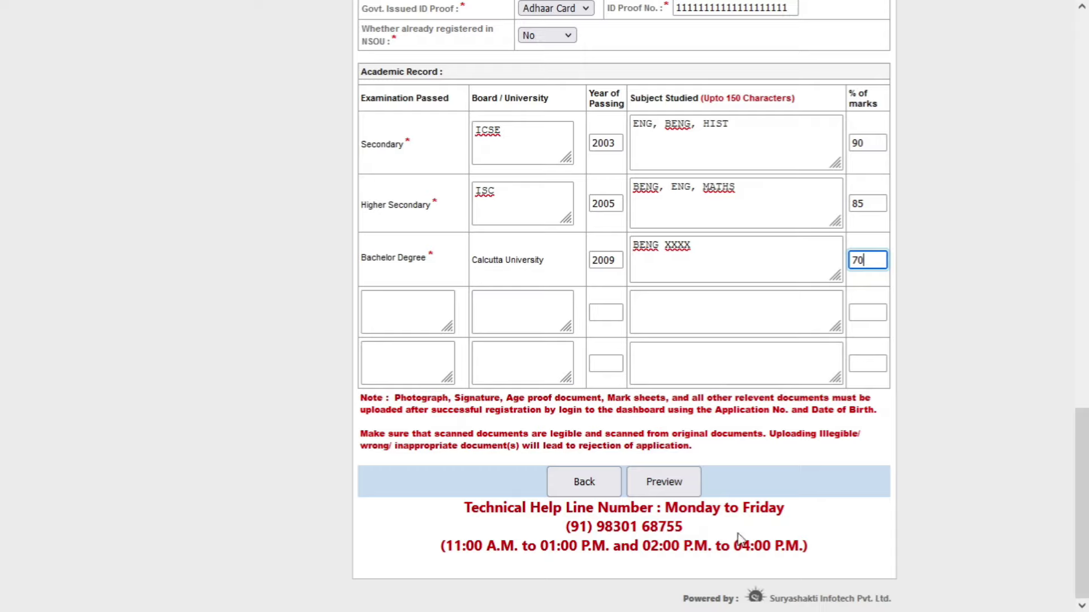
drag(716, 527, 654, 519)
click(703, 529)
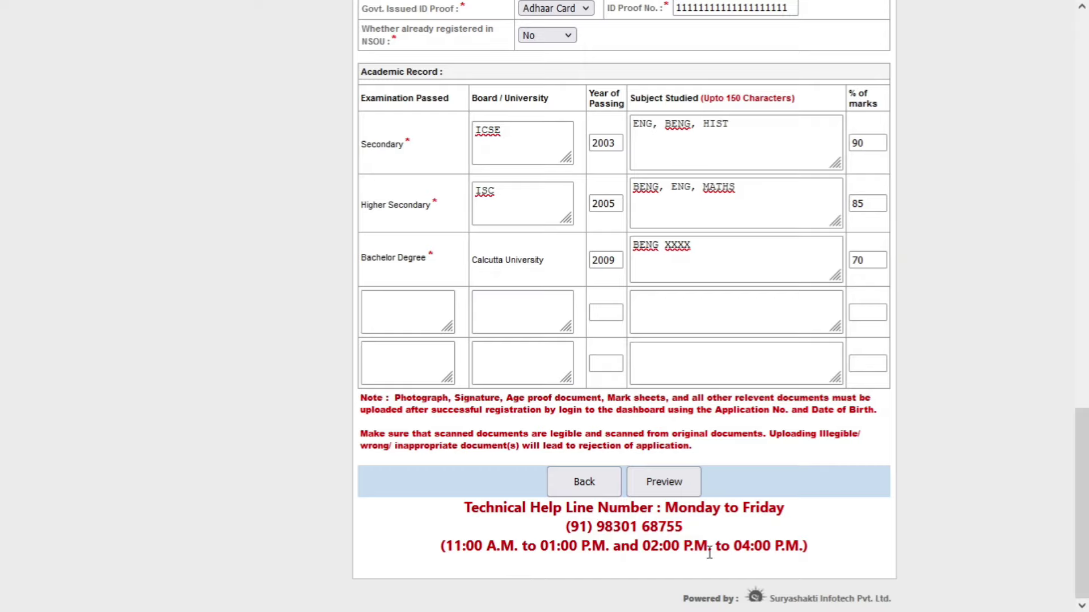
- Preview the completed application and scroll through it to review the entries
click(666, 486)
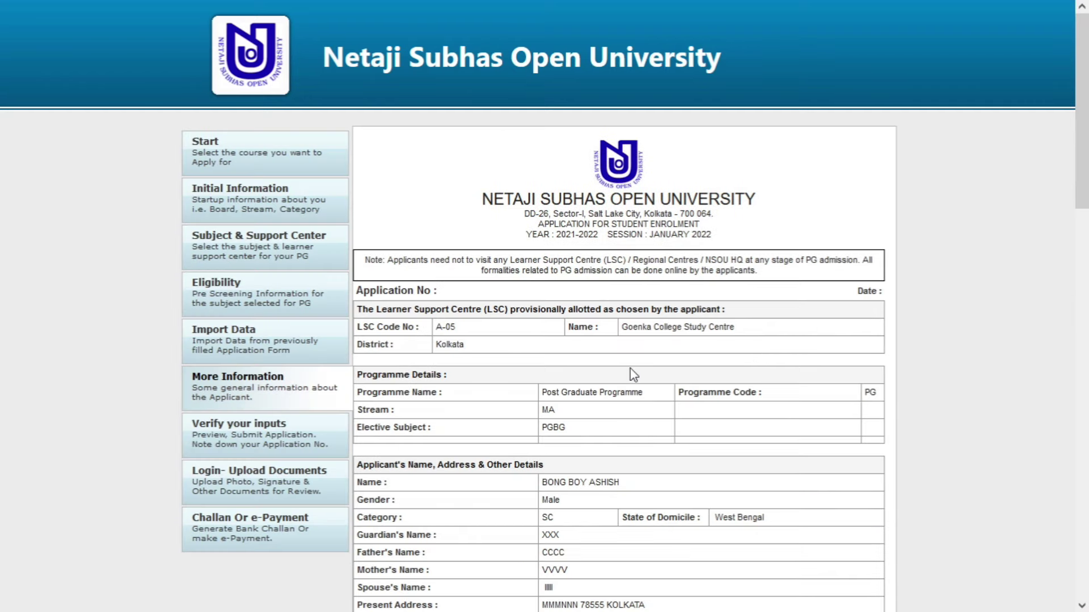
scroll(630, 366, down, 4)
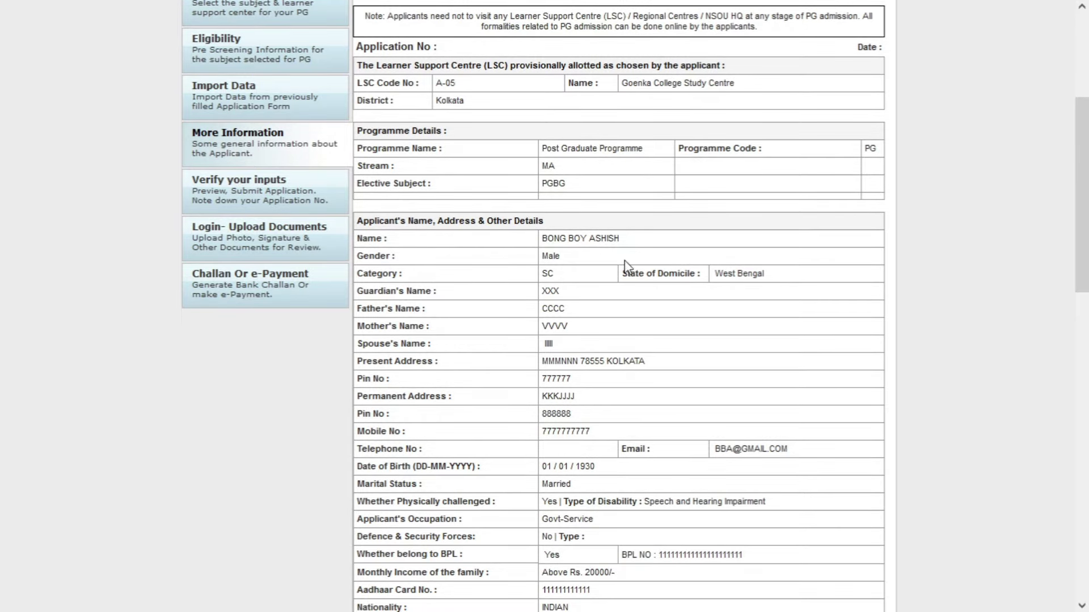
scroll(619, 294, down, 1)
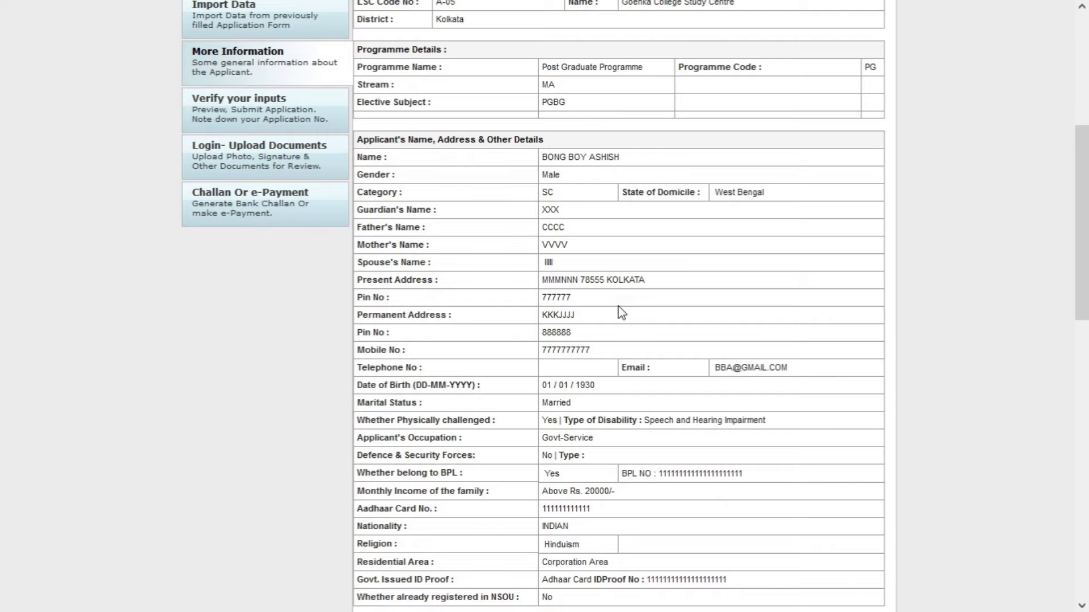
scroll(620, 308, down, 3)
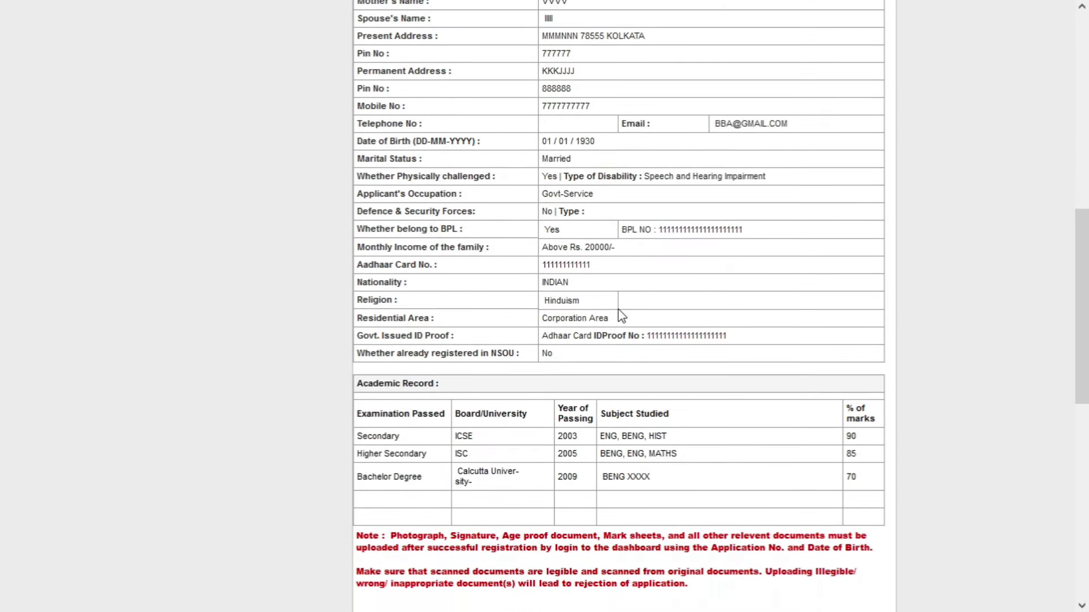
scroll(622, 316, down, 1)
scroll(621, 313, down, 3)
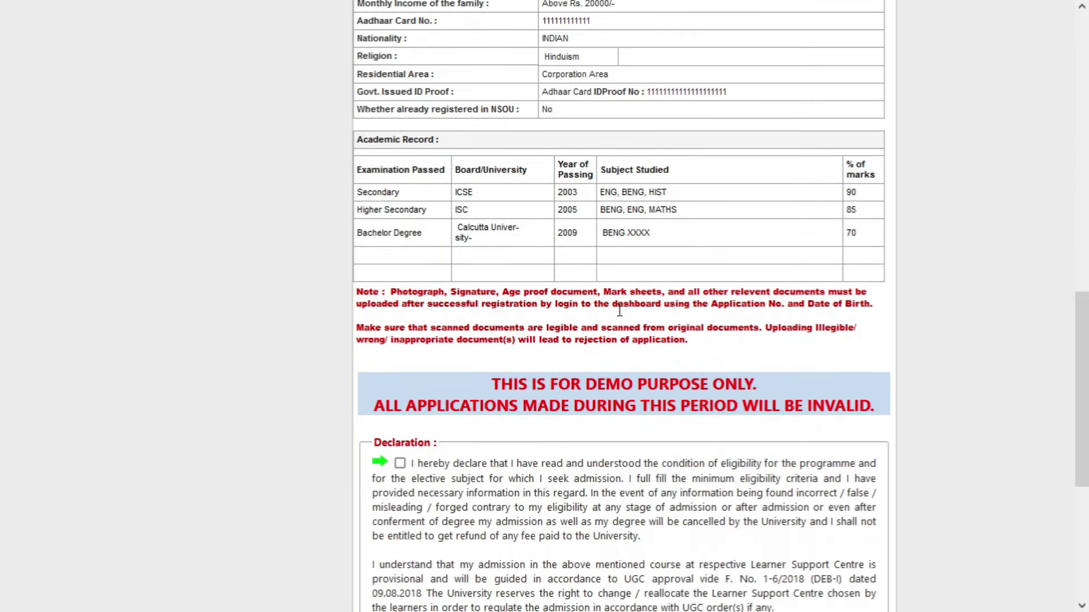
scroll(619, 310, down, 1)
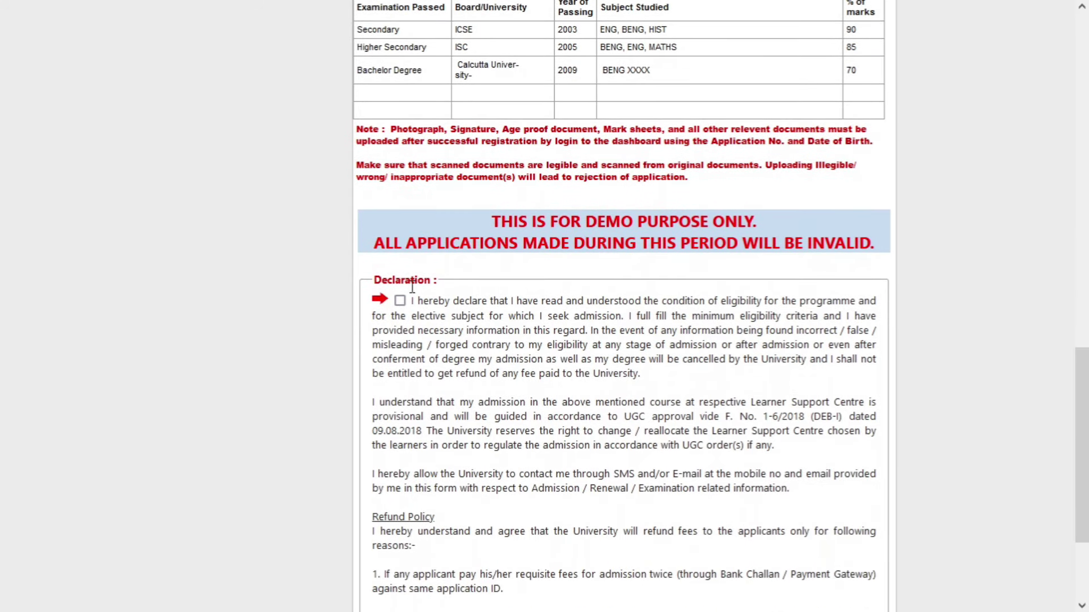
- Accept the declaration and submit the application form
click(400, 301)
scroll(689, 344, down, 2)
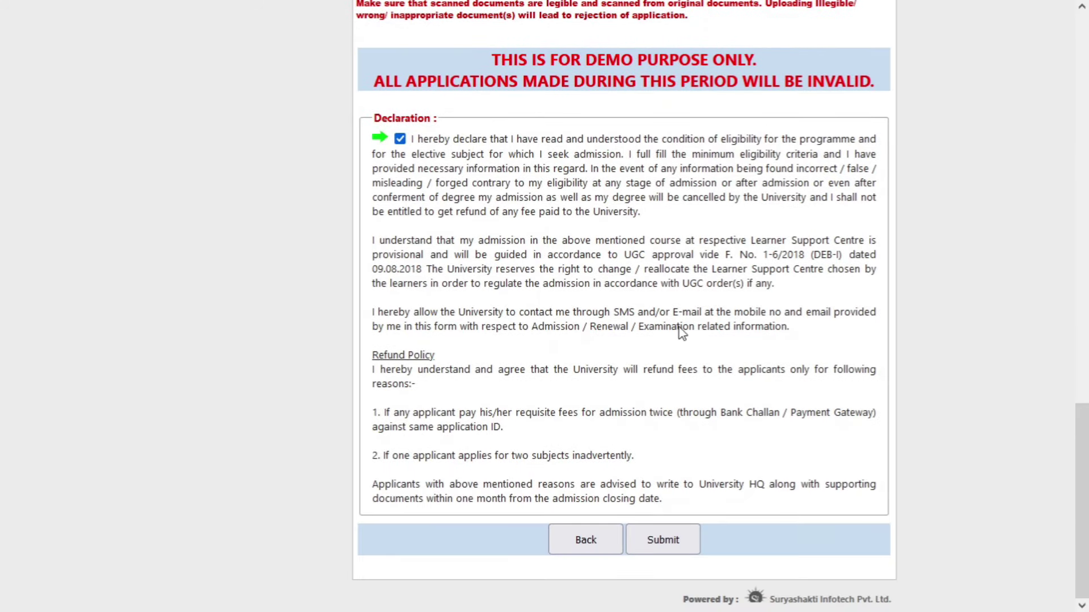
click(674, 546)
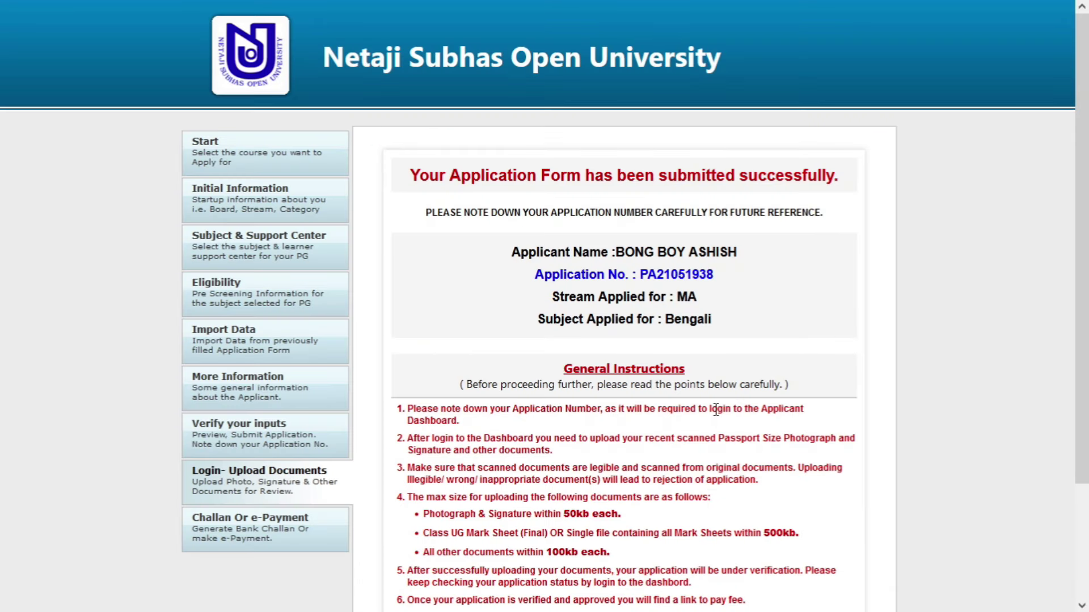
- Copy the issued application number from the confirmation page and go to the dashboard login
scroll(787, 311, down, 1)
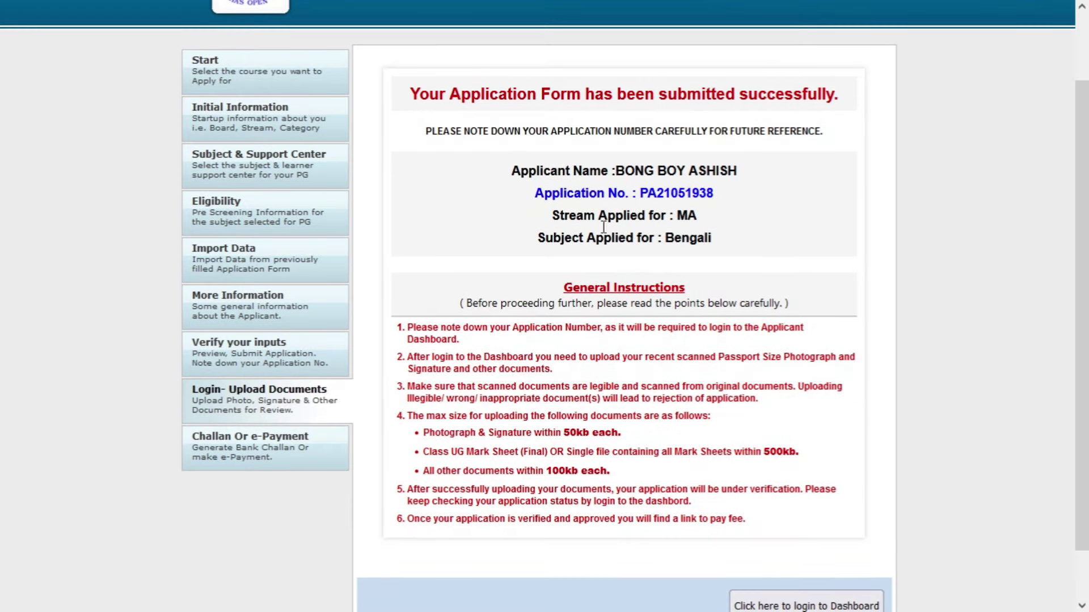
drag(617, 171, 739, 169)
click(740, 169)
drag(640, 193, 713, 193)
key(ctrl+c)
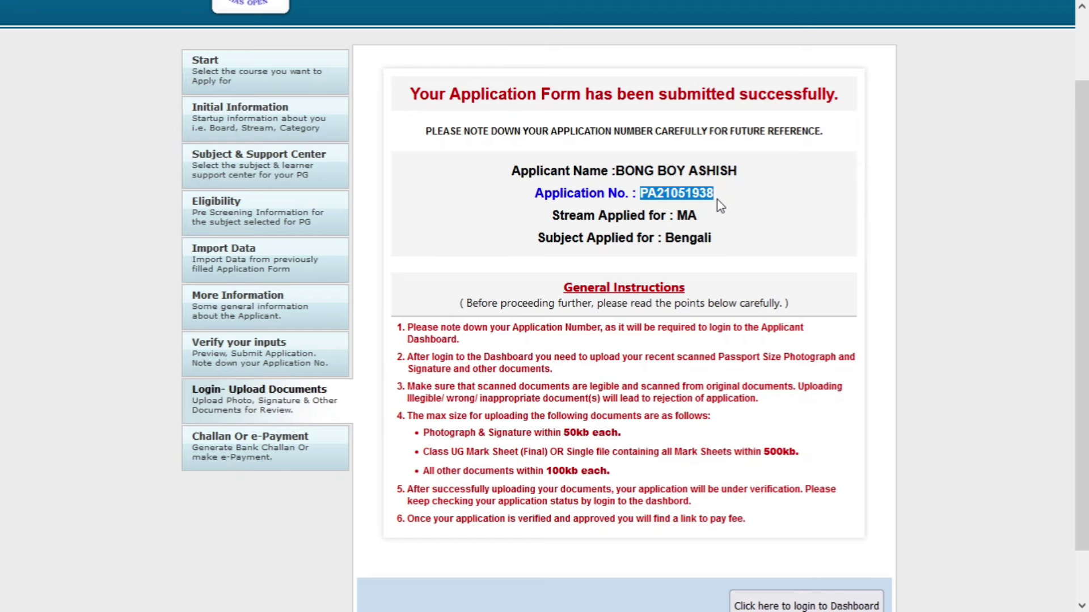
scroll(706, 402, down, 1)
scroll(706, 401, down, 1)
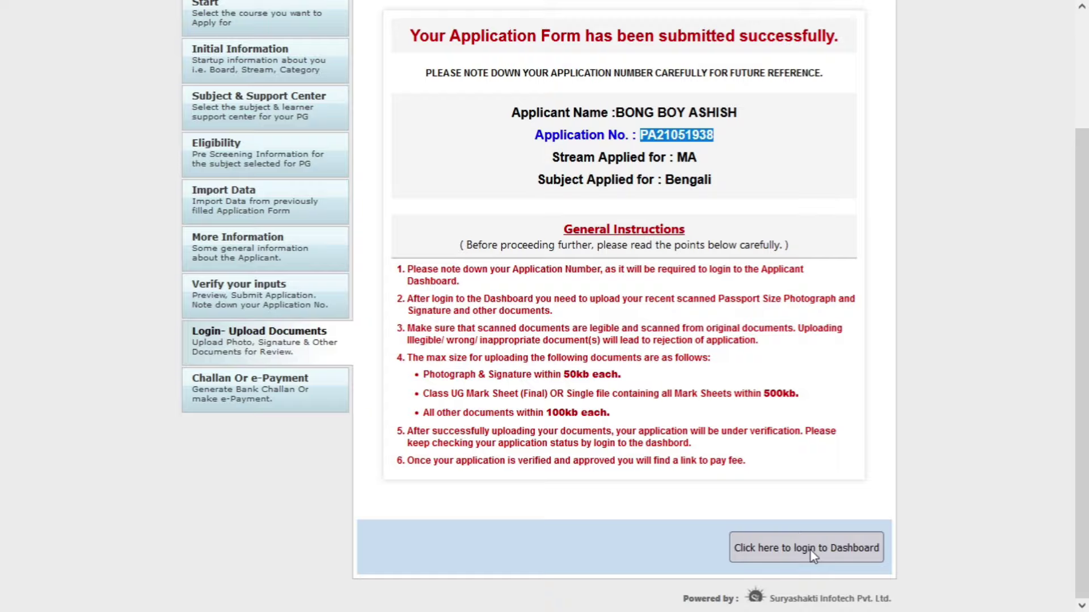
click(811, 549)
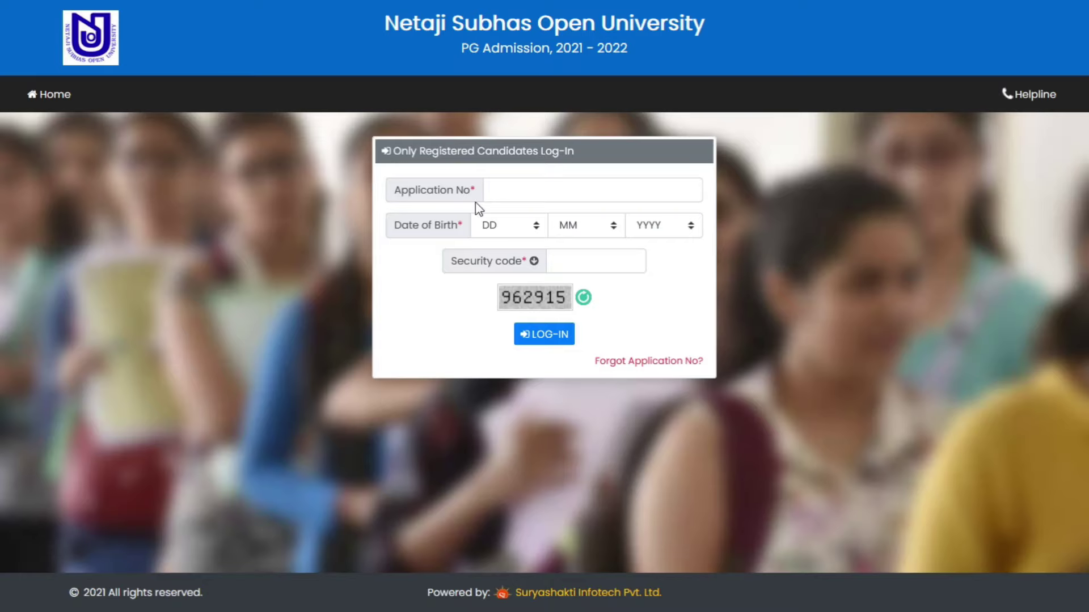
- Log in with the pasted application number, the birth date dropdowns and the displayed security code
click(546, 187)
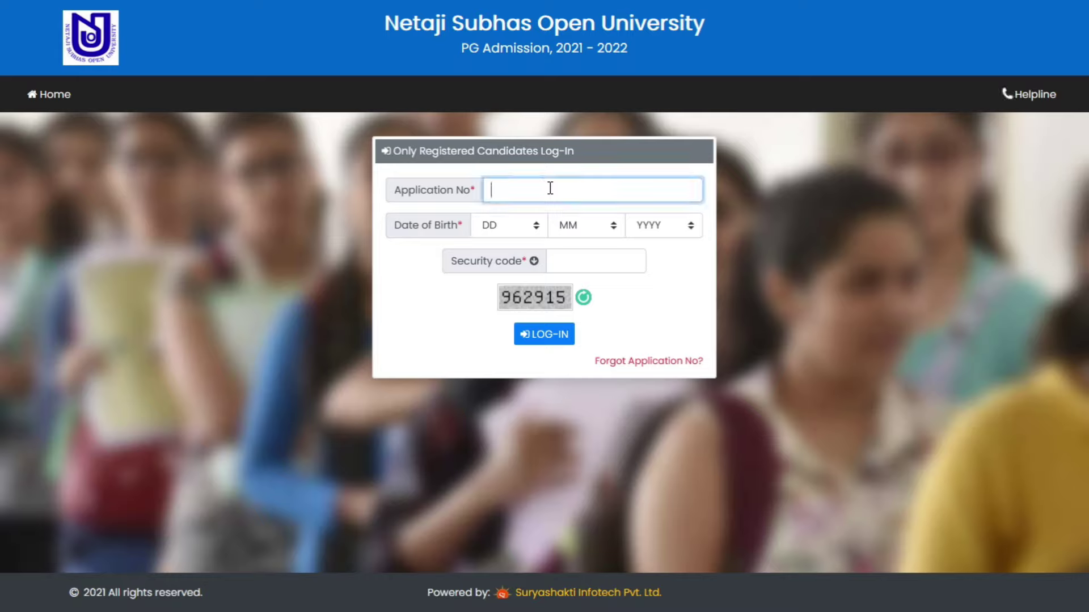
key(ctrl+v)
key(Tab)
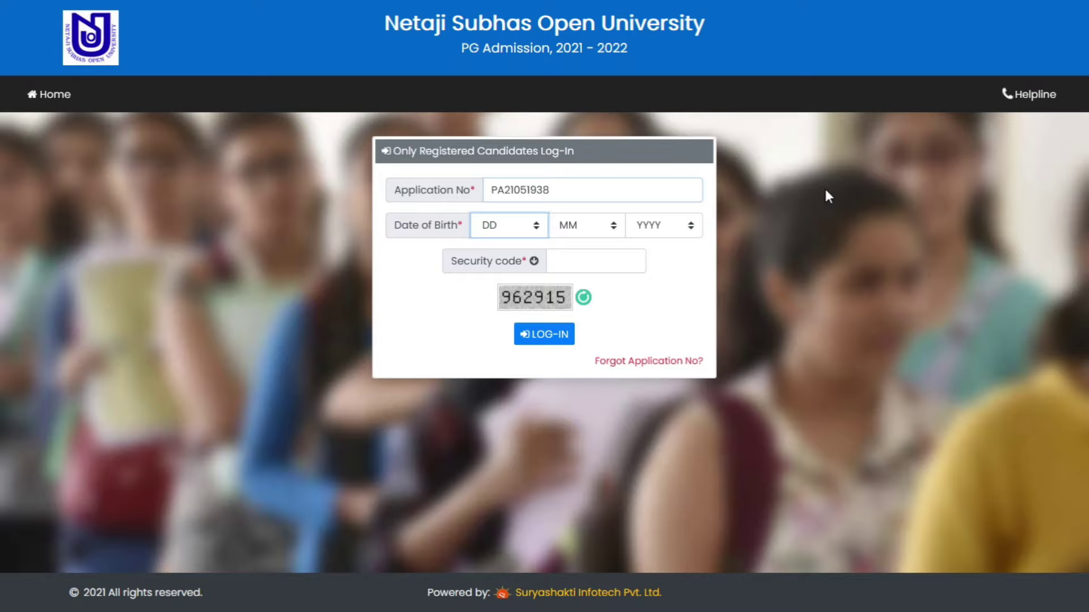
key(Down)
key(Tab)
key(Down)
key(Tab)
key(Down)
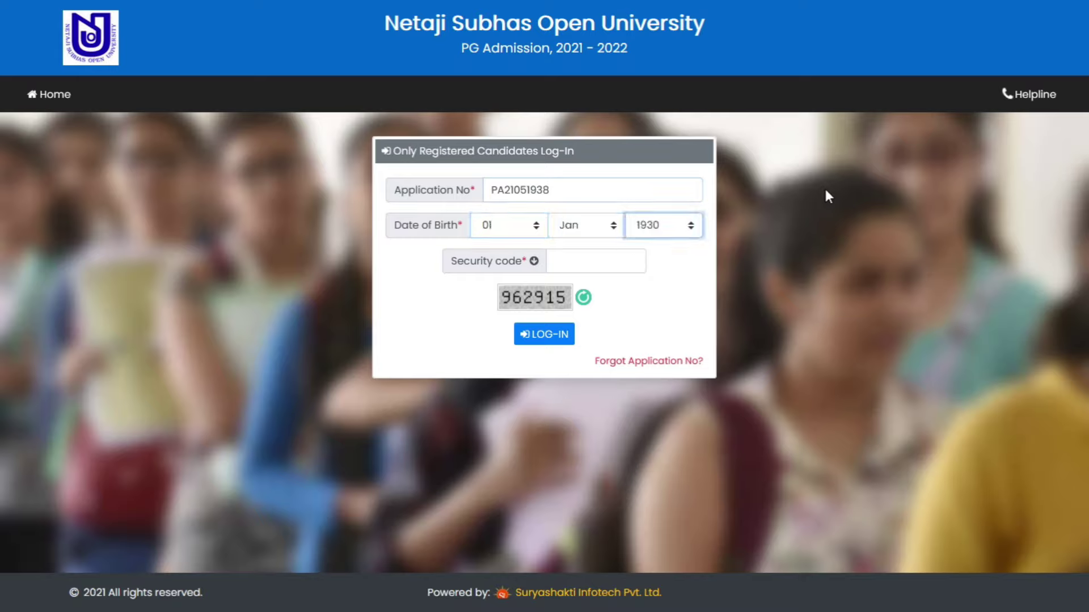
key(Tab)
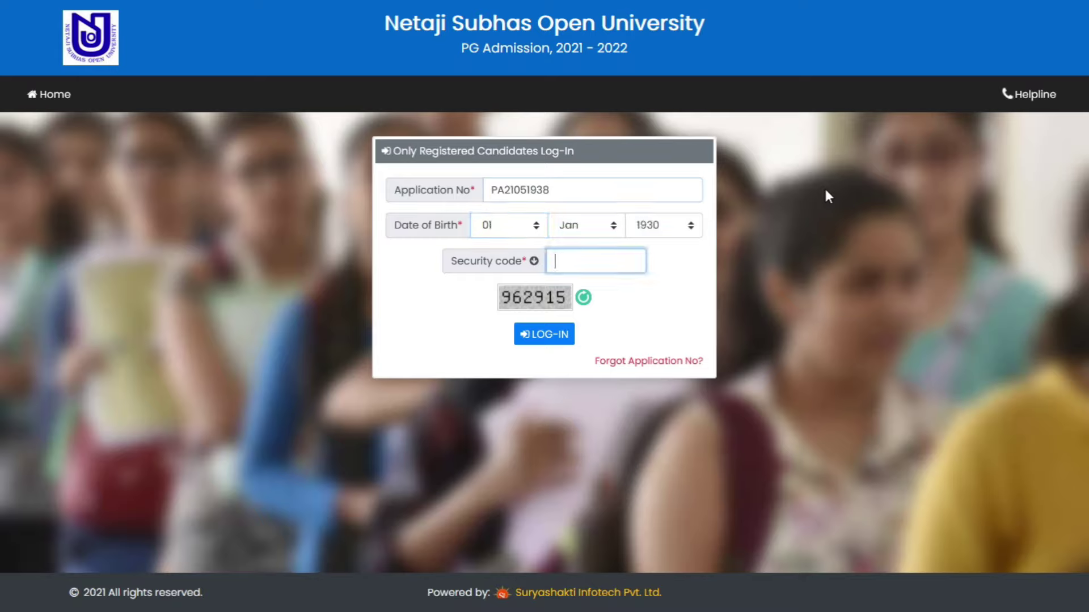
text(962915)
click(559, 335)
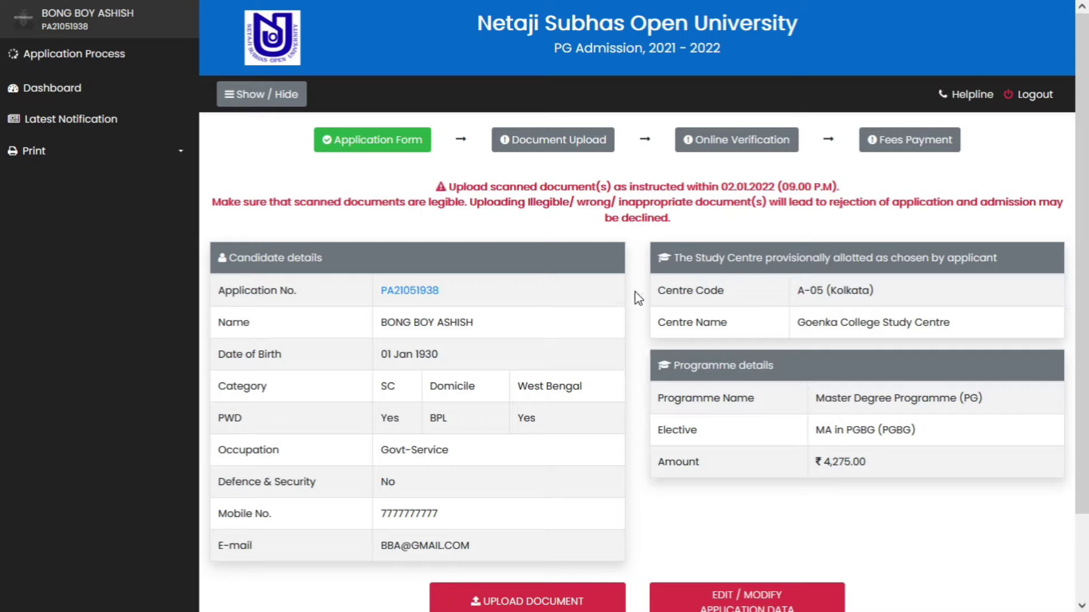
scroll(631, 390, down, 2)
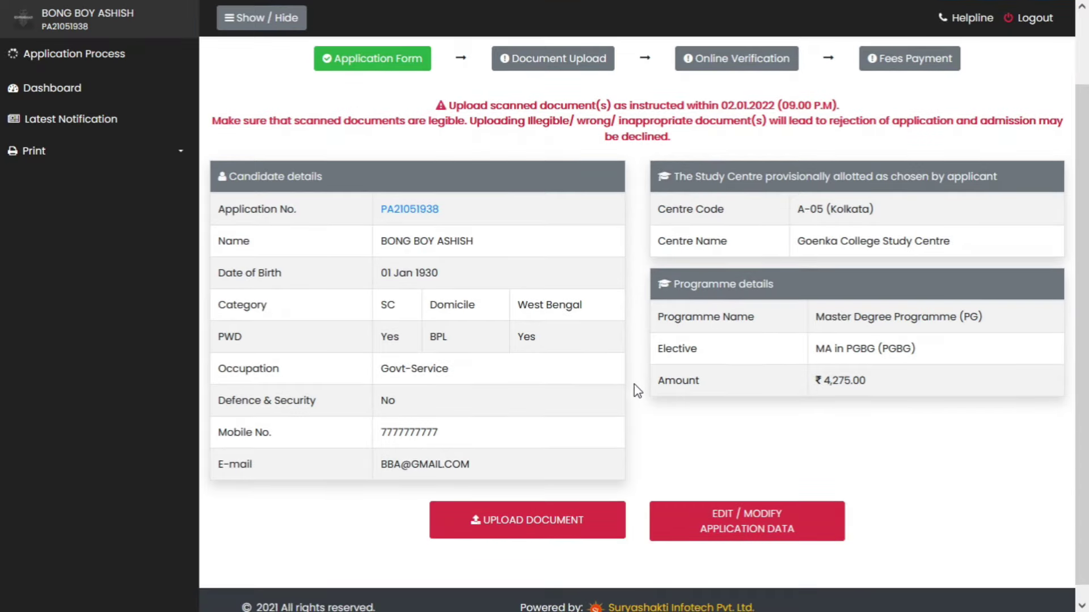
scroll(636, 384, up, 2)
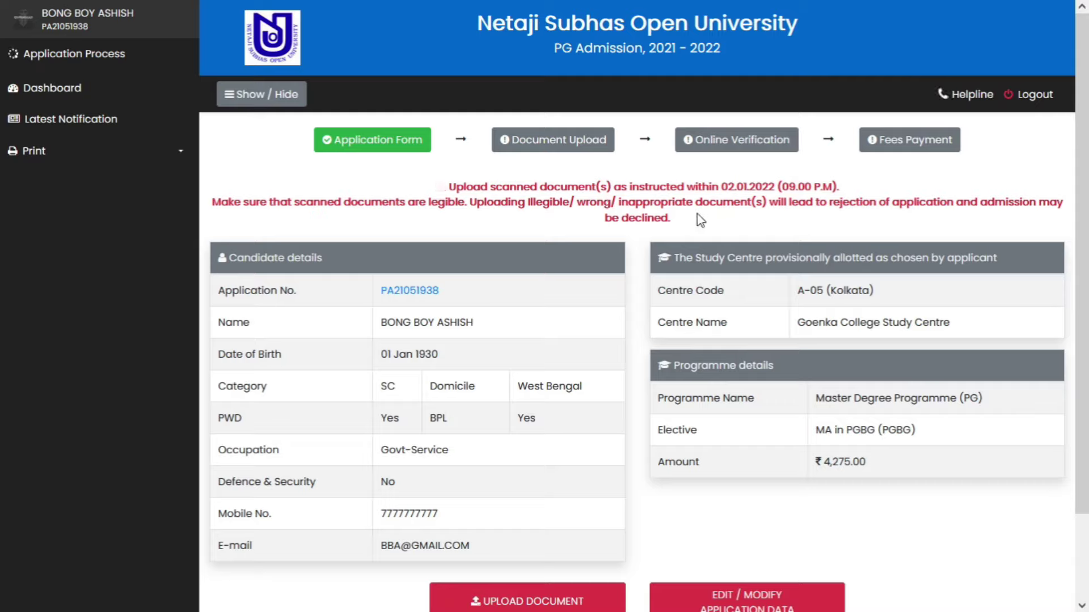
scroll(640, 295, down, 2)
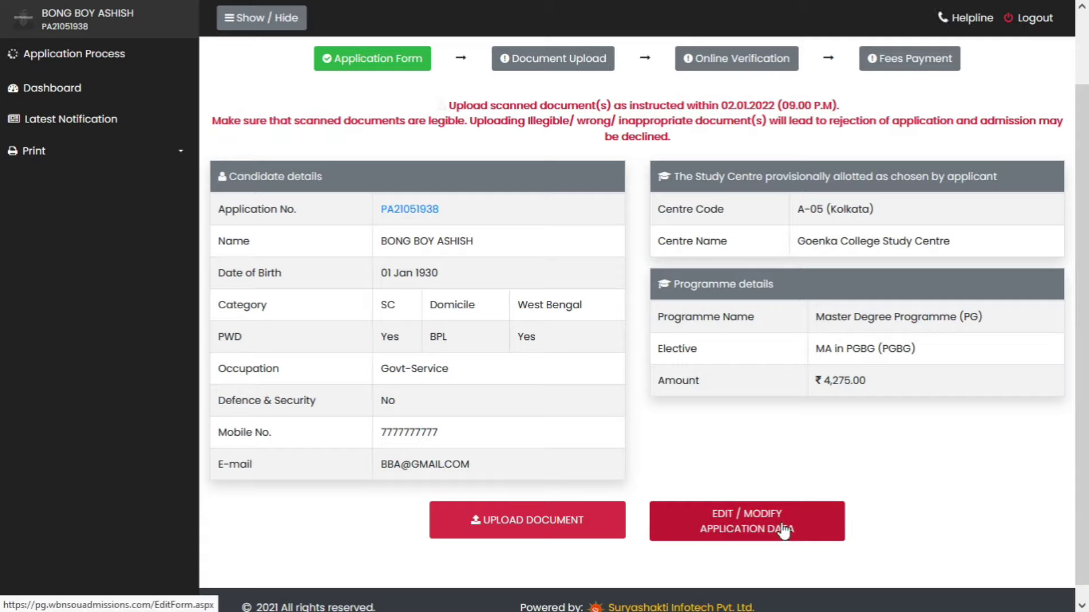
click(523, 534)
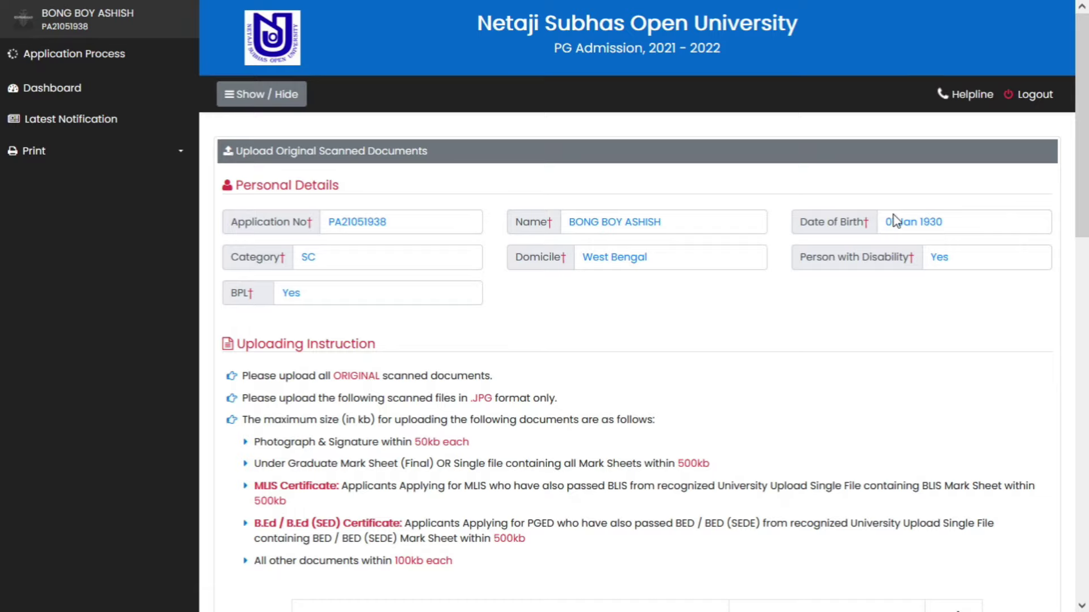
scroll(689, 337, down, 2)
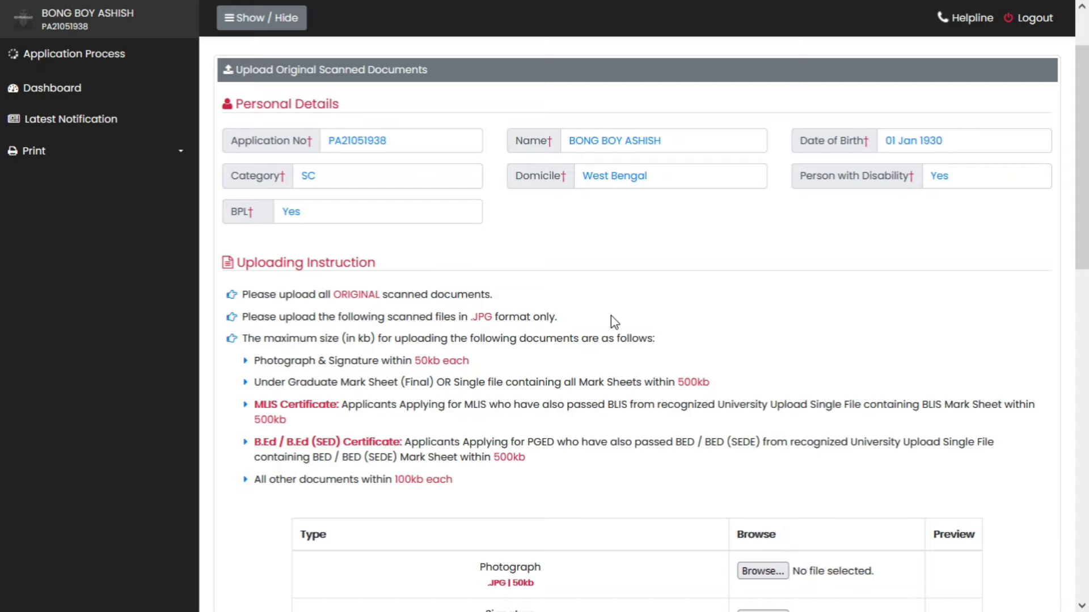
scroll(611, 315, down, 2)
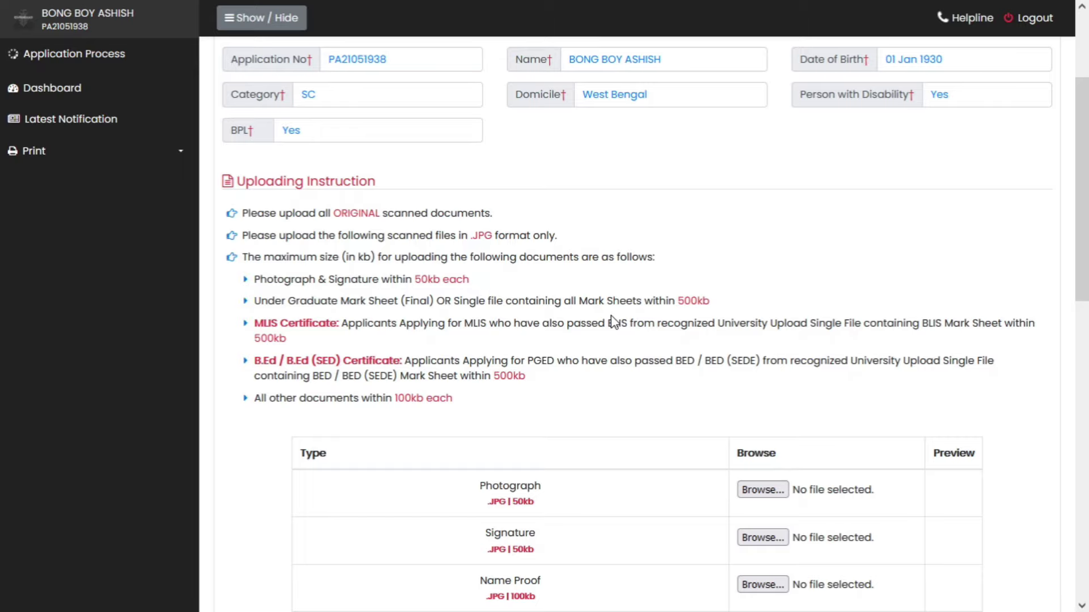
scroll(611, 317, down, 4)
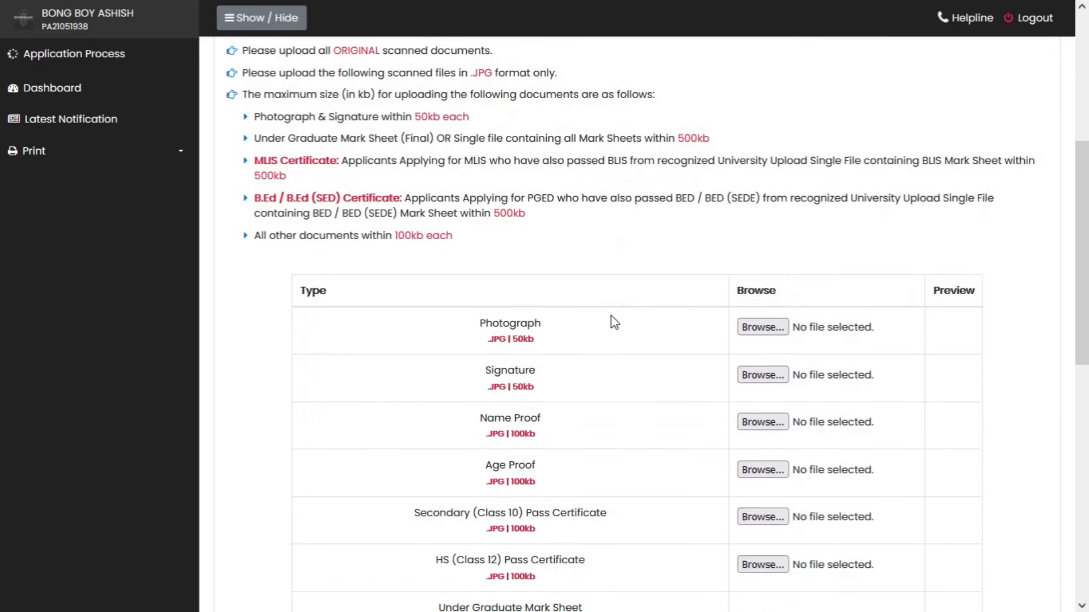
scroll(622, 342, down, 2)
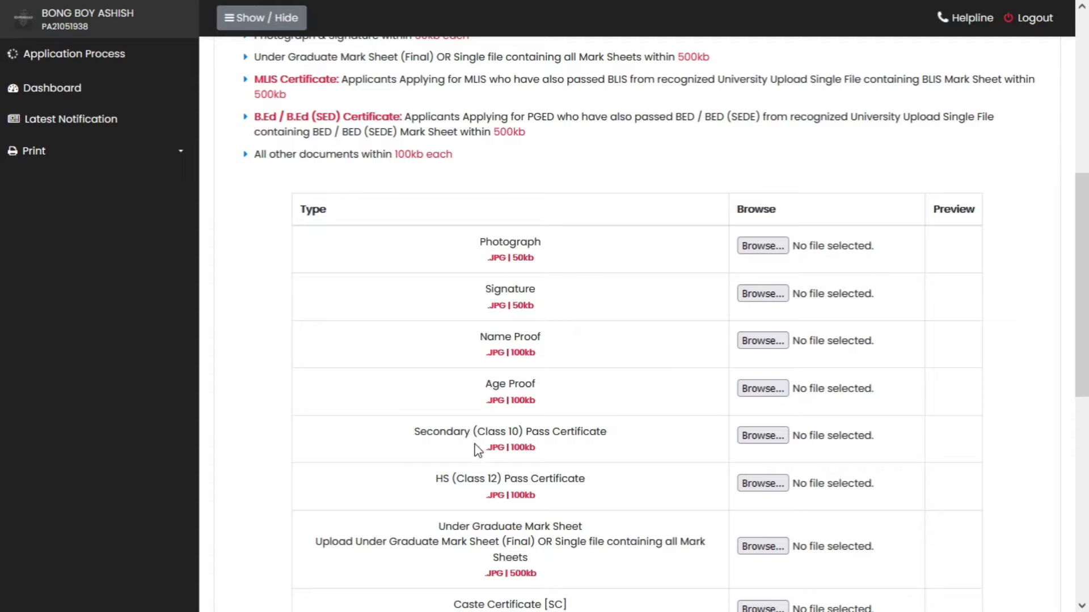
scroll(561, 455, down, 2)
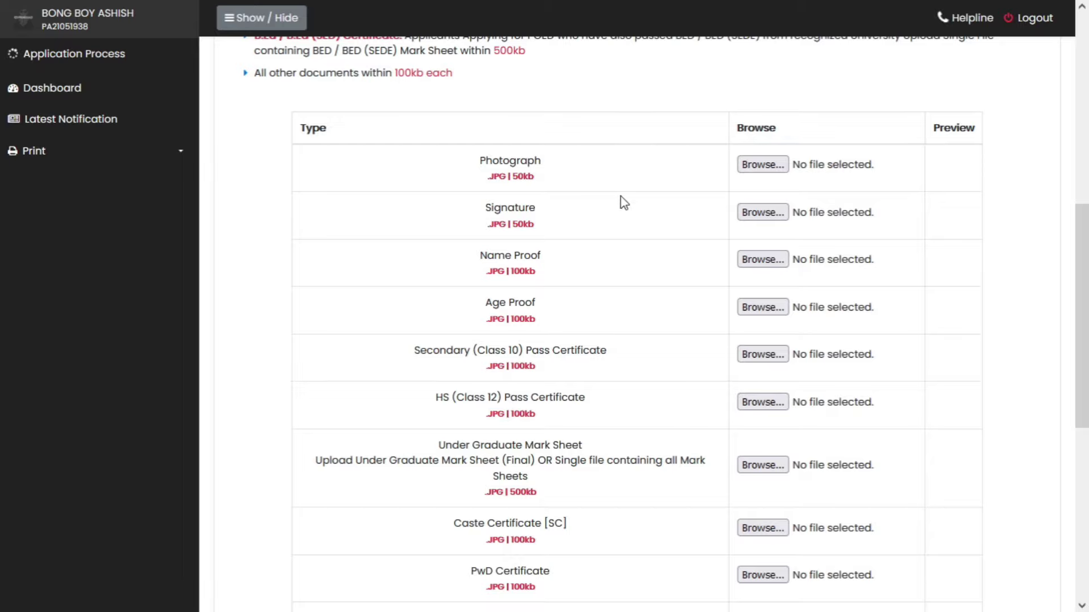
scroll(605, 300, down, 1)
scroll(669, 389, down, 1)
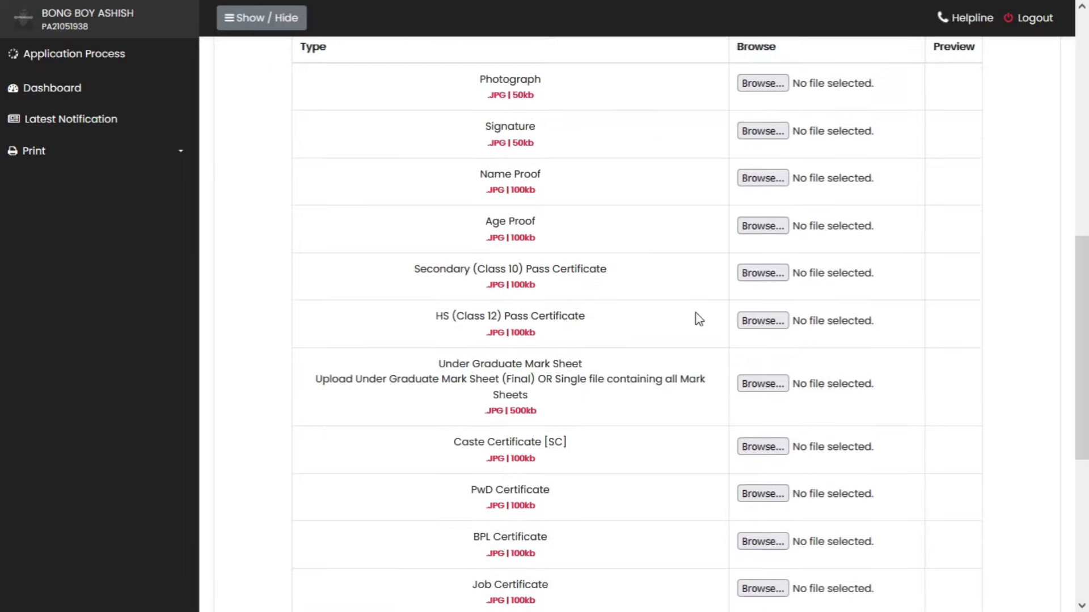
scroll(698, 319, up, 3)
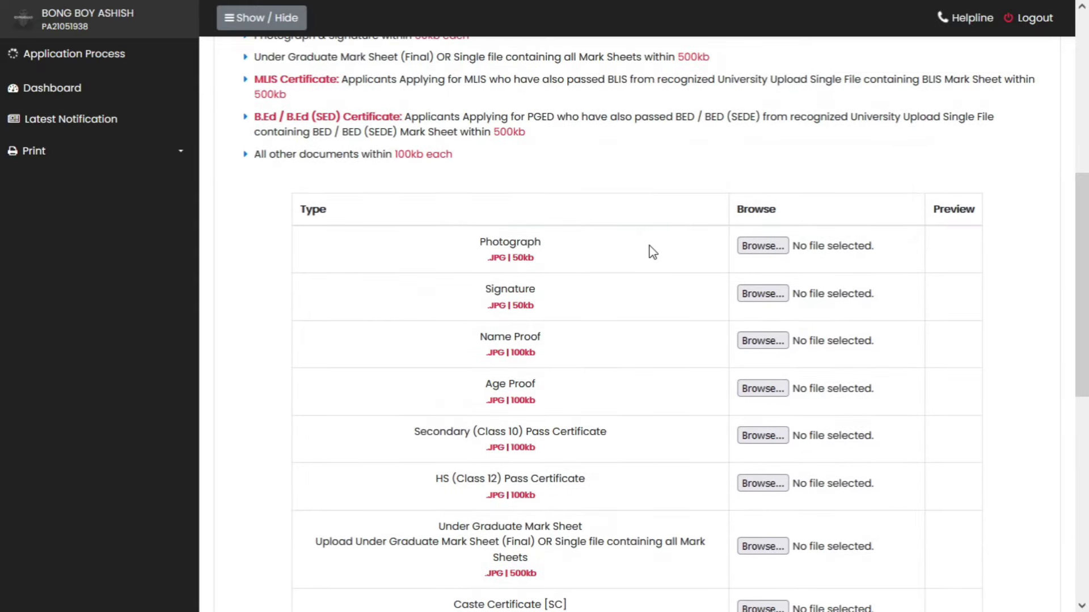
scroll(631, 327, up, 3)
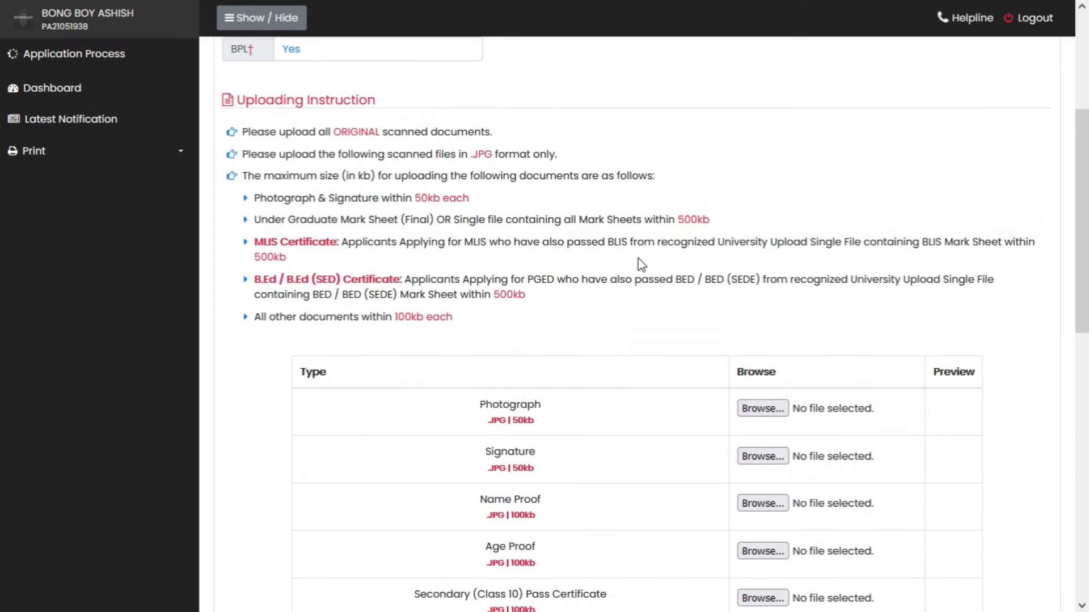
scroll(656, 318, up, 2)
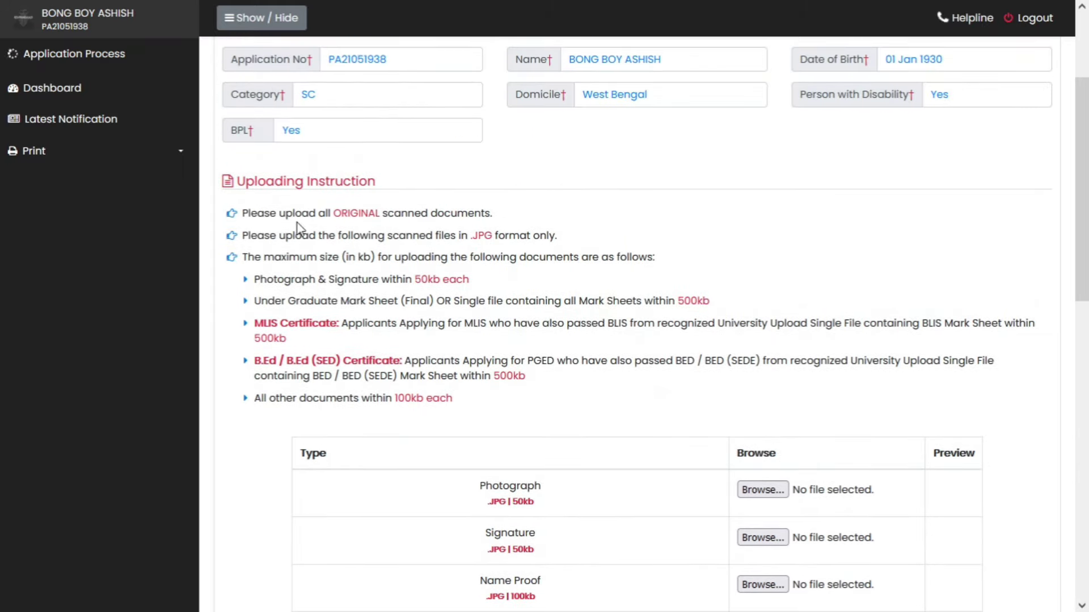
drag(341, 213, 500, 215)
click(509, 220)
drag(491, 259, 653, 264)
click(608, 281)
scroll(587, 346, down, 2)
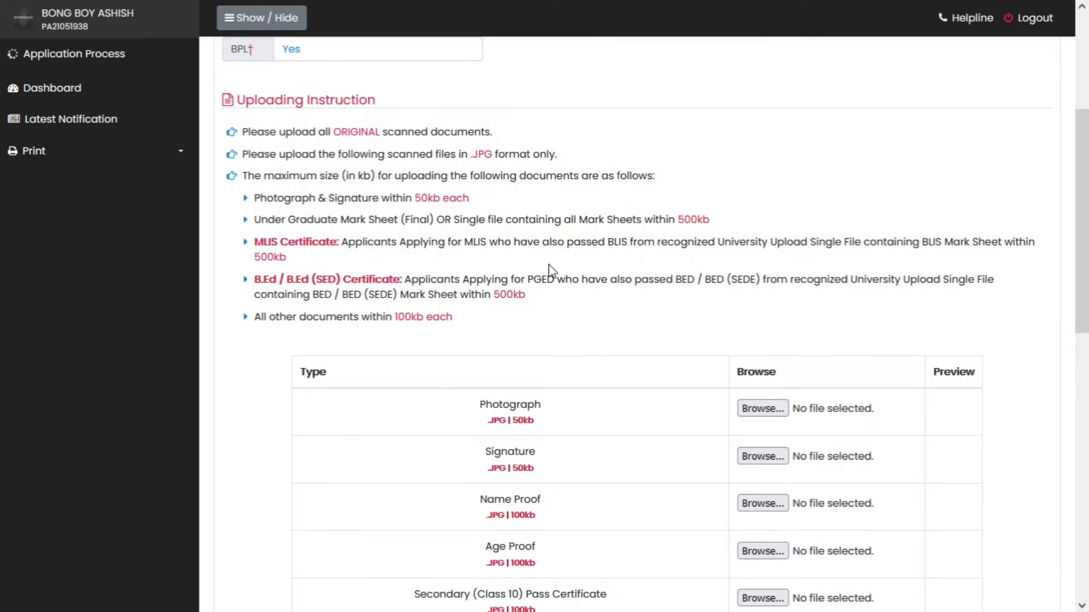
drag(266, 197, 362, 197)
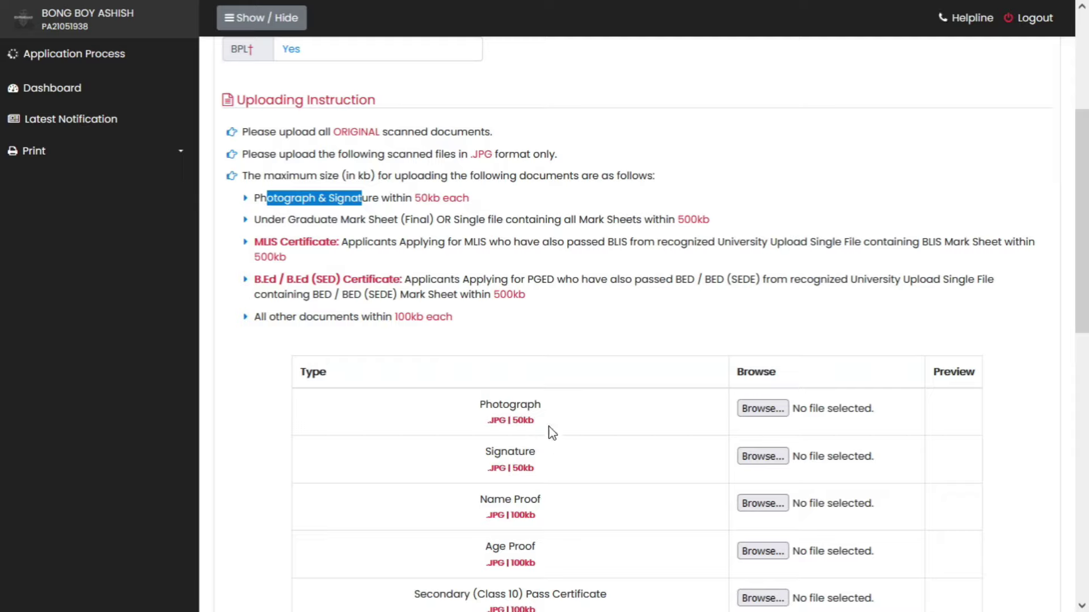
drag(566, 426, 482, 422)
click(566, 418)
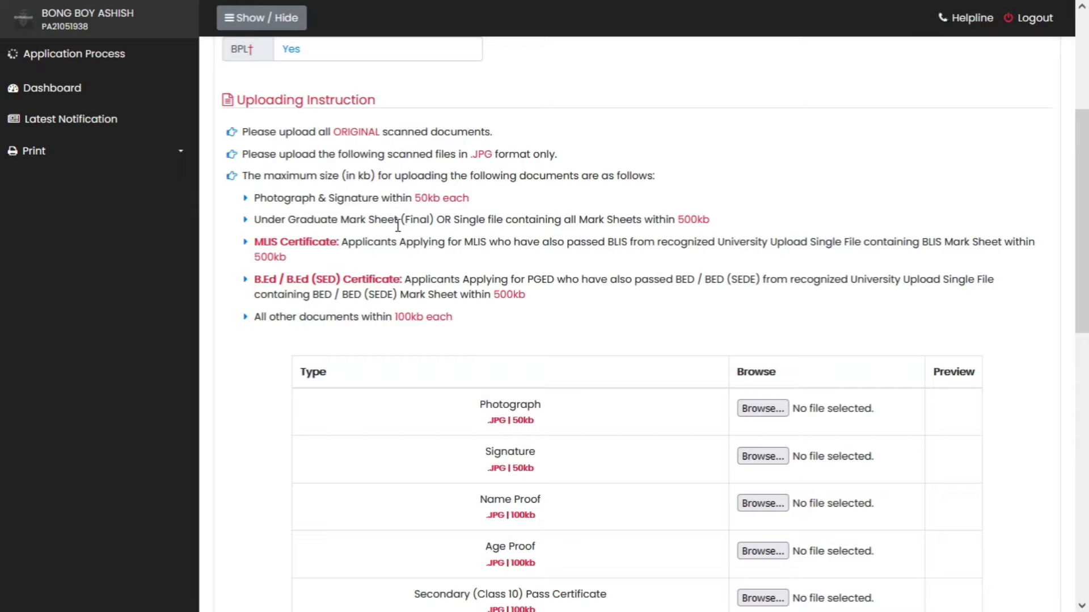
drag(412, 225, 439, 227)
drag(713, 224, 676, 224)
click(511, 226)
drag(469, 219, 585, 220)
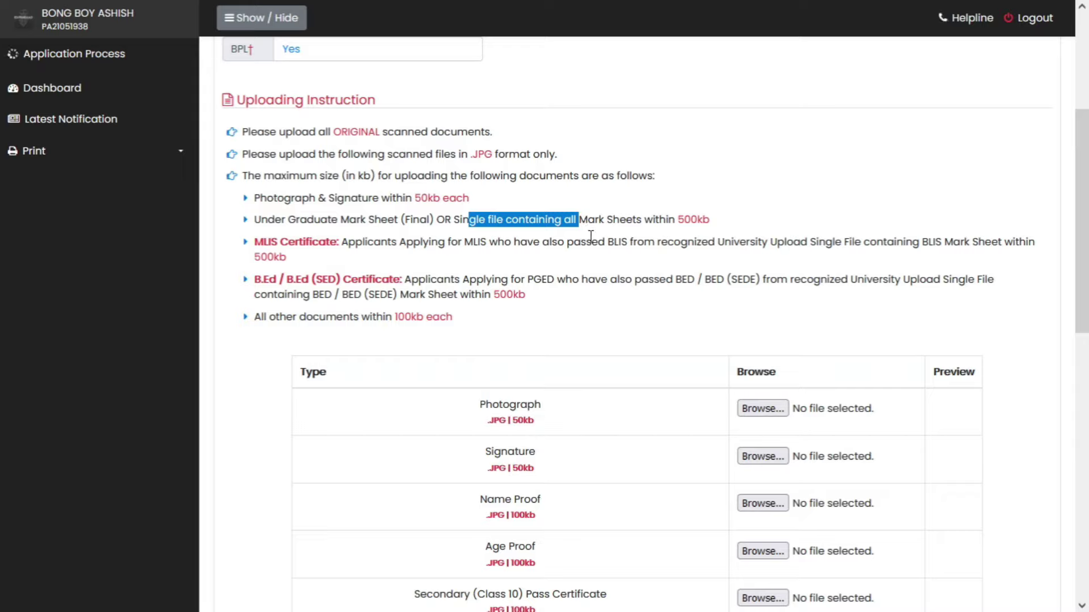
drag(710, 221, 680, 223)
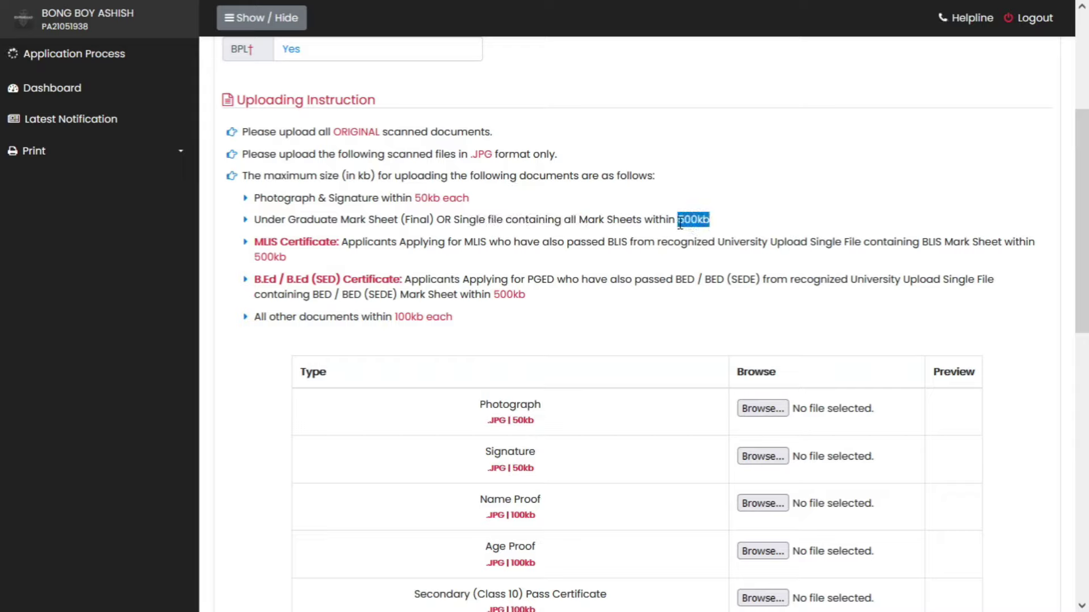
click(715, 219)
double_click(700, 219)
scroll(568, 300, down, 2)
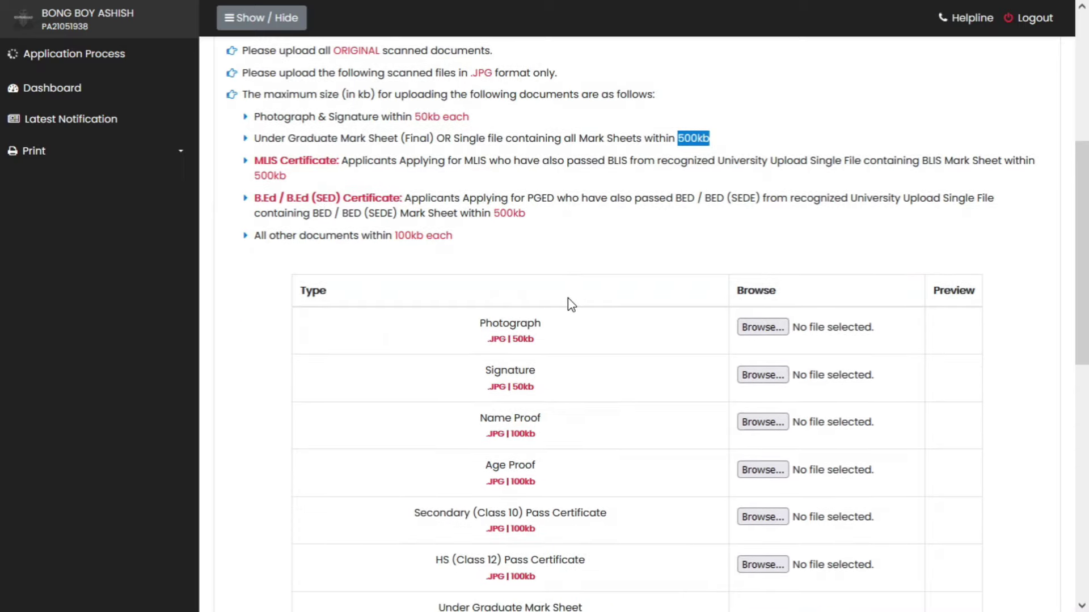
scroll(593, 347, down, 2)
scroll(595, 347, down, 3)
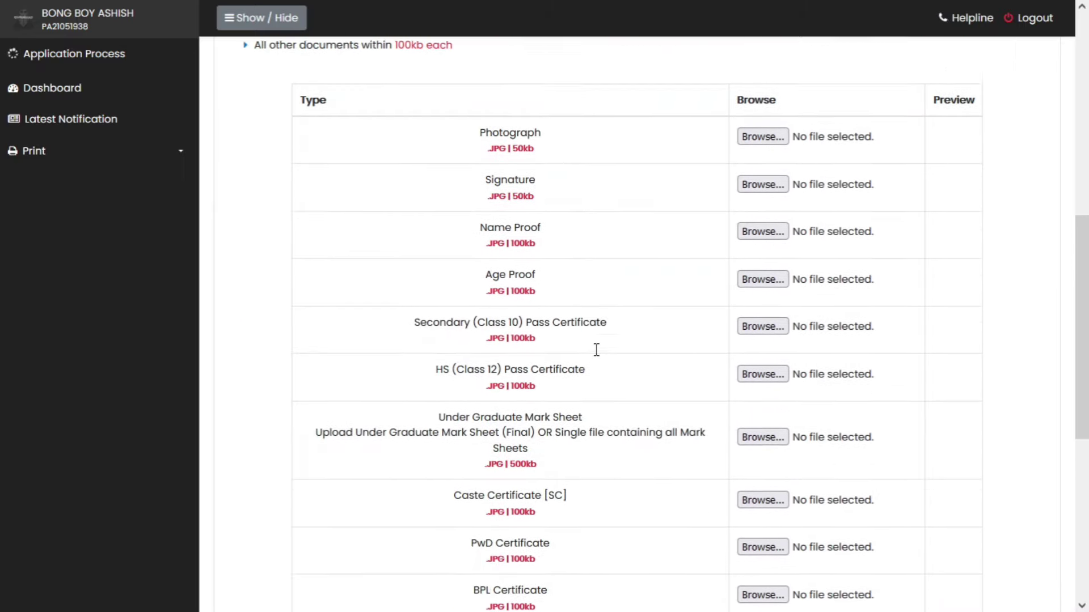
drag(438, 364, 579, 365)
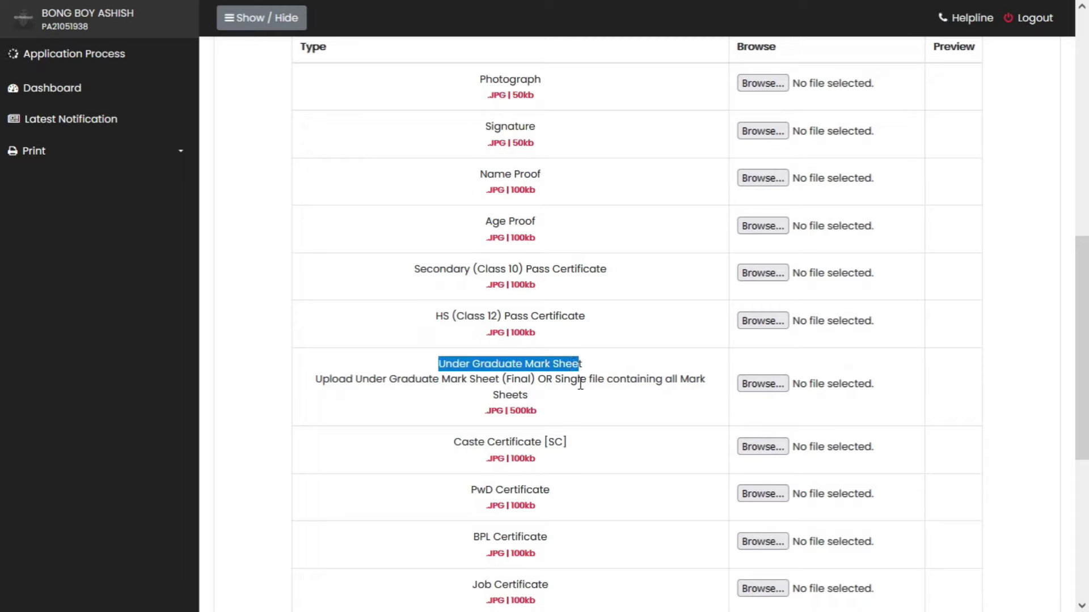
click(669, 390)
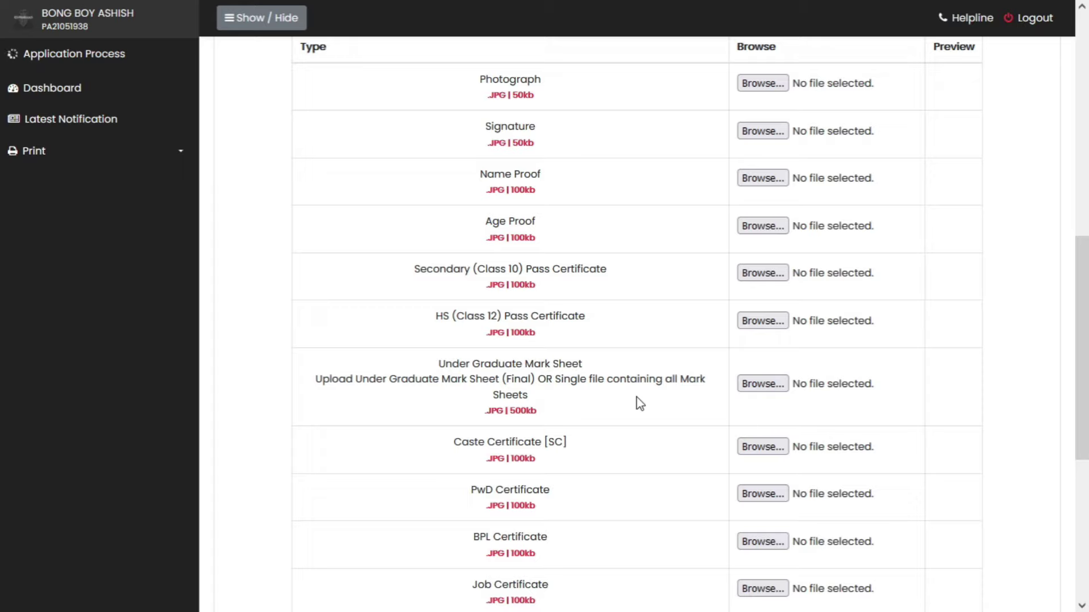
scroll(637, 404, down, 2)
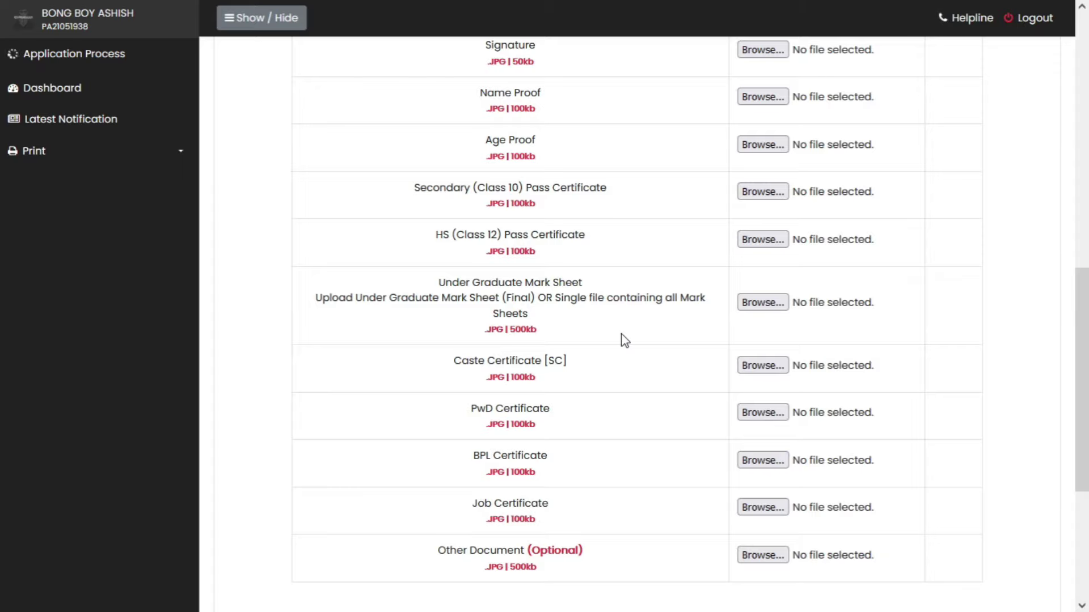
scroll(624, 341, down, 2)
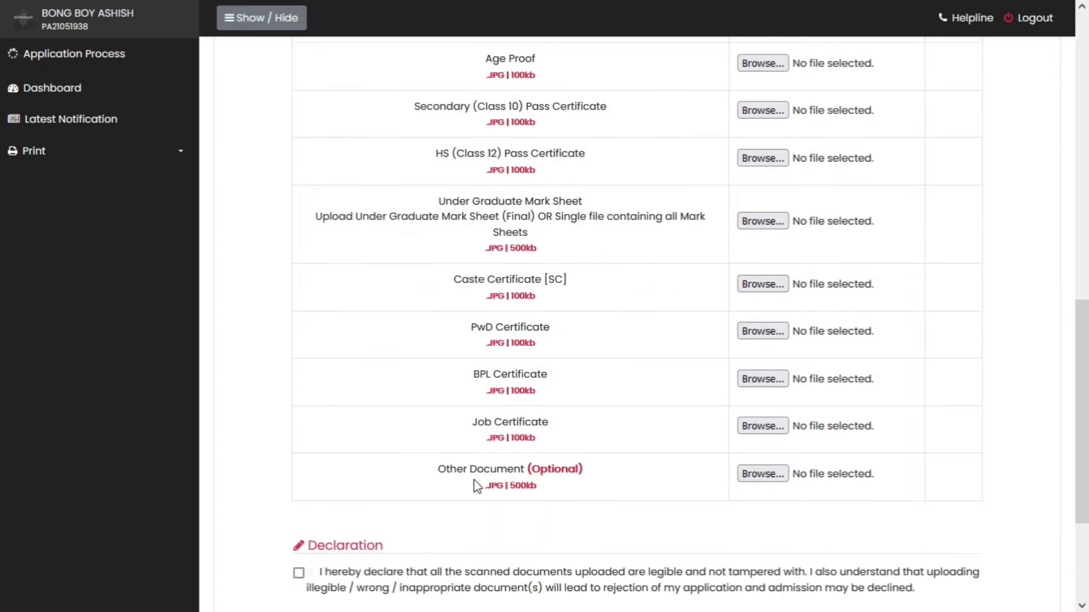
drag(443, 472, 486, 487)
click(566, 492)
scroll(627, 448, up, 2)
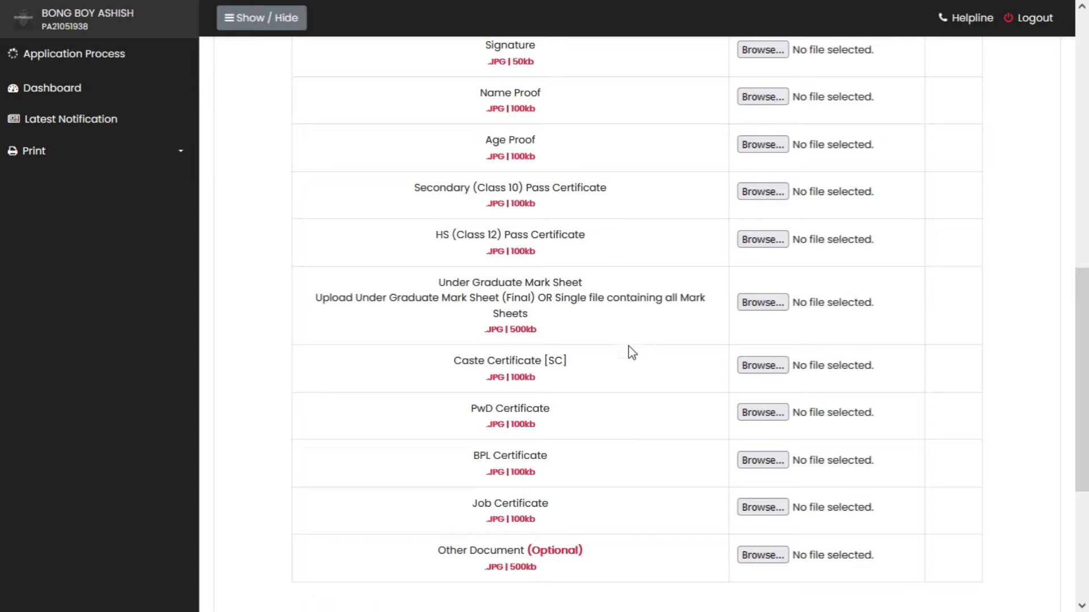
scroll(635, 360, up, 8)
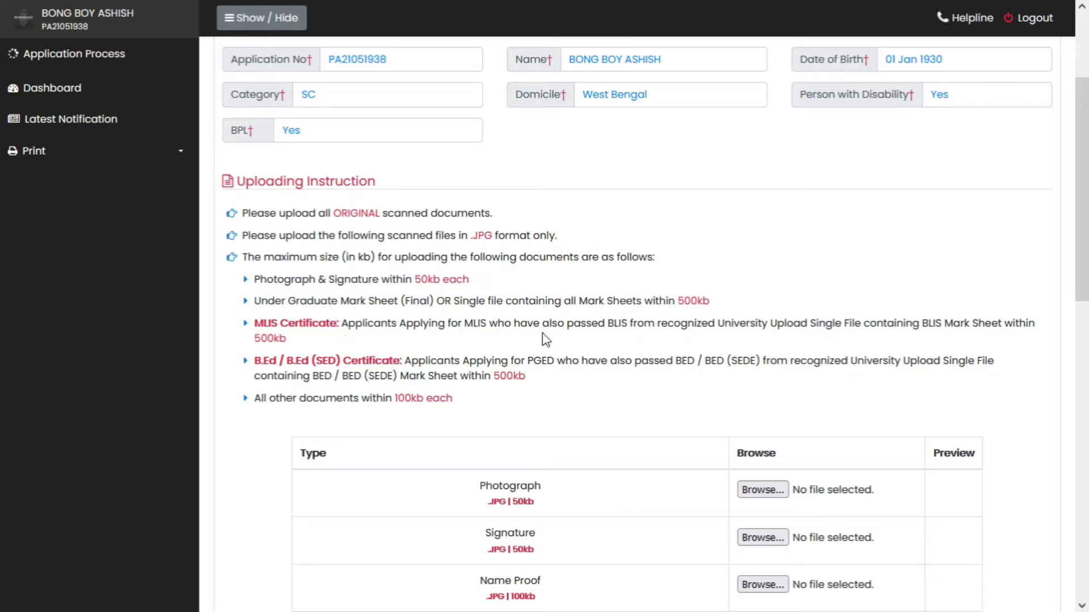
drag(607, 325, 768, 326)
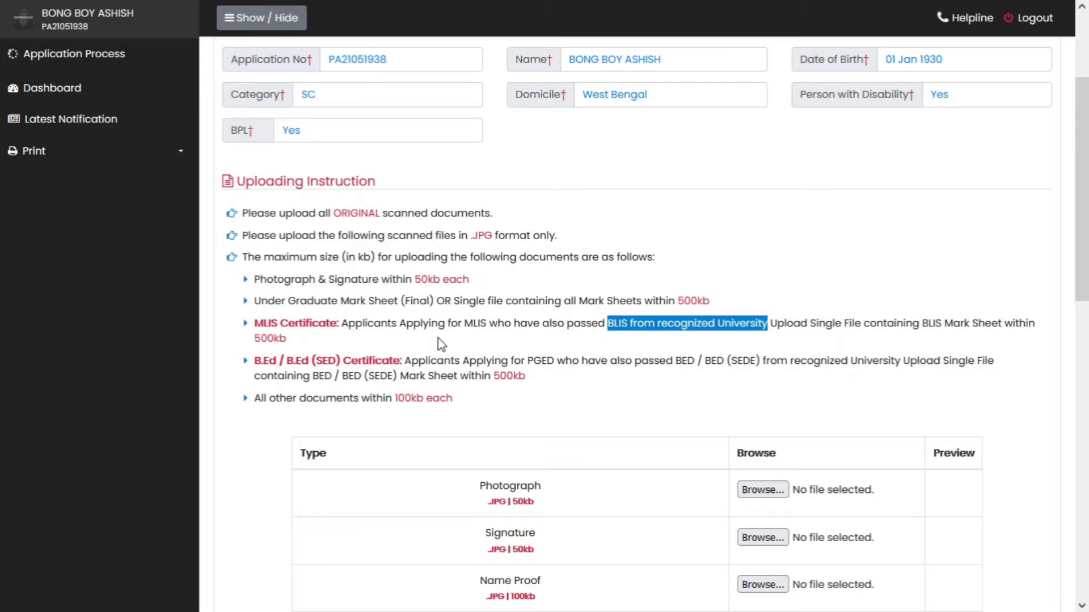
click(570, 337)
scroll(570, 337, down, 3)
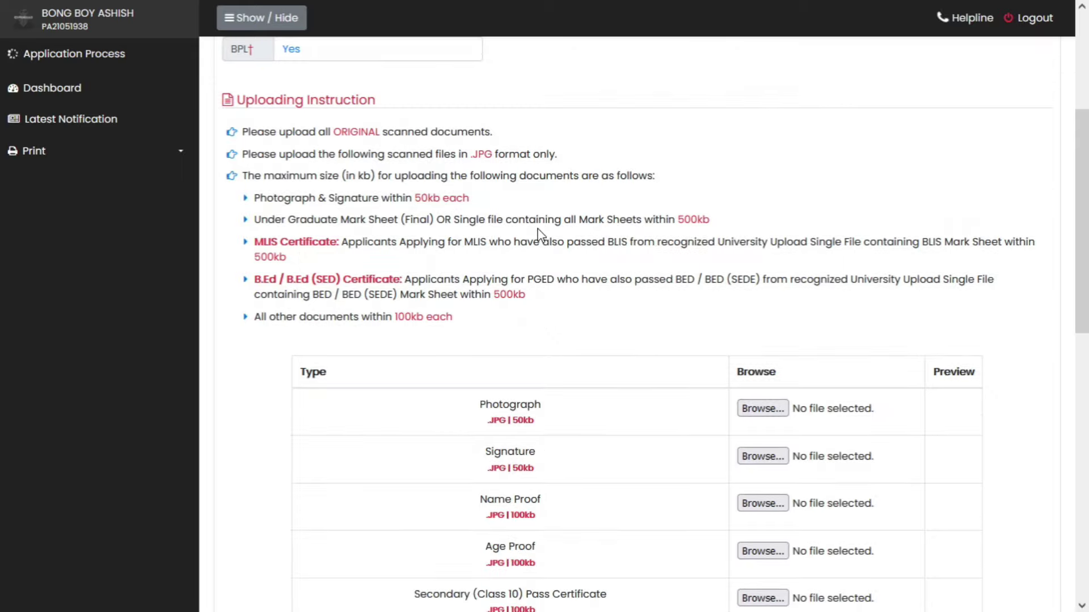
drag(606, 242, 648, 244)
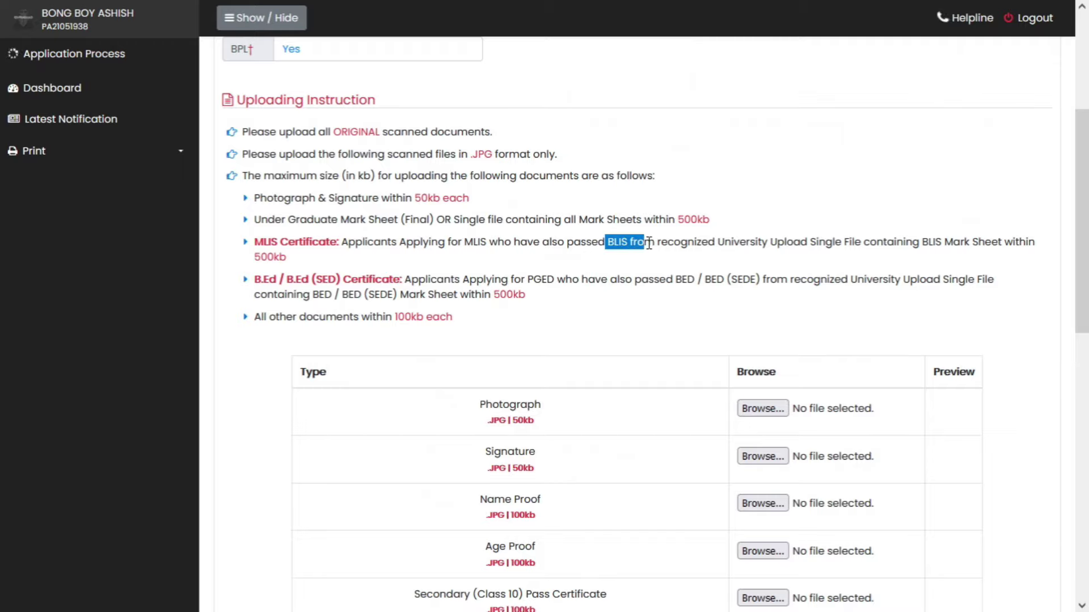
scroll(651, 262, down, 9)
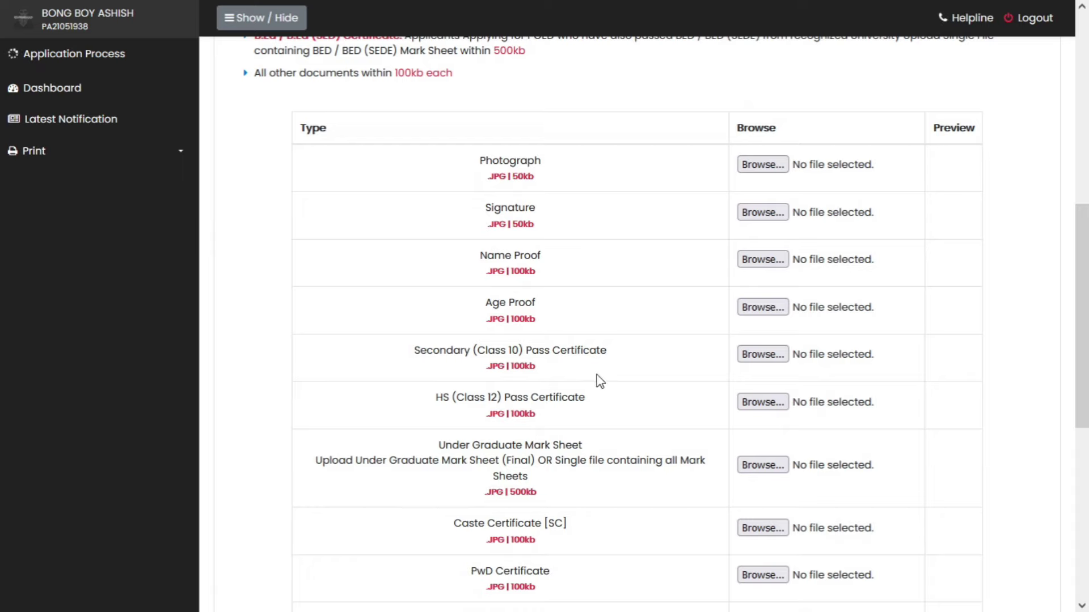
scroll(661, 388, up, 3)
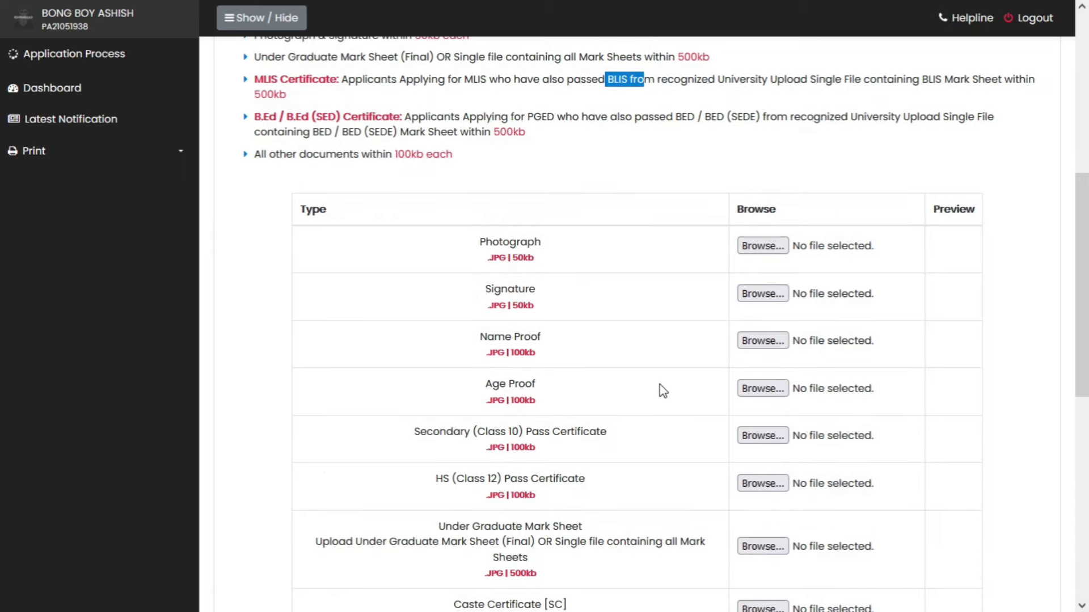
scroll(581, 451, up, 3)
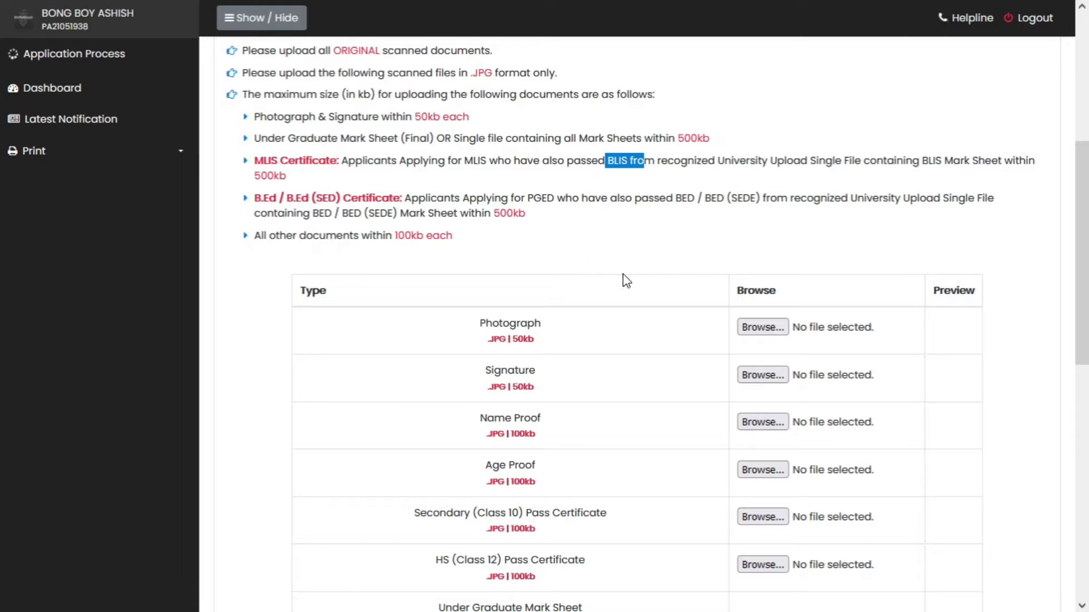
scroll(626, 282, down, 3)
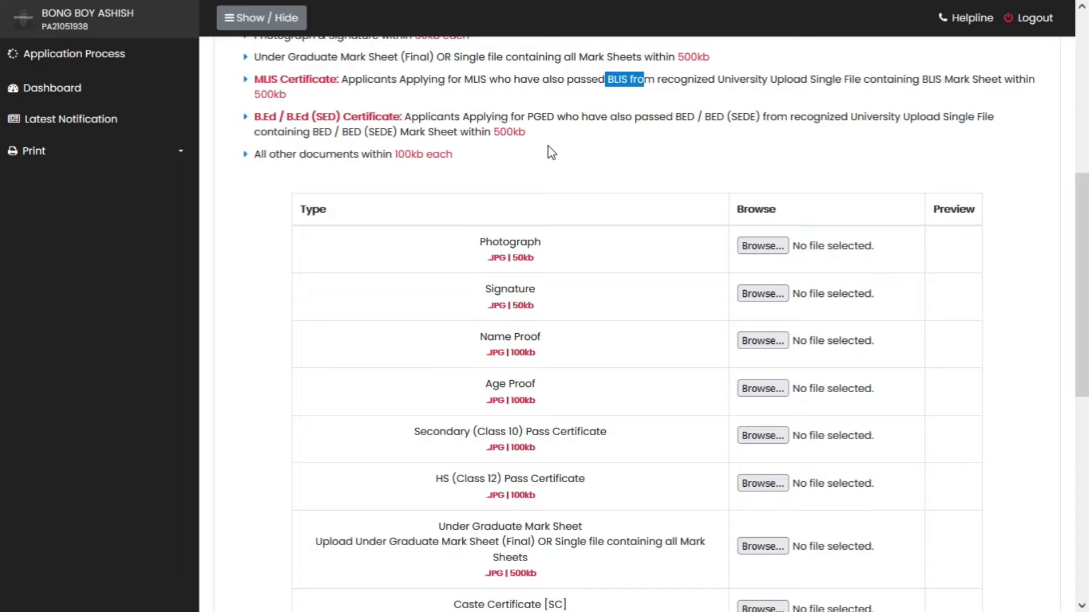
scroll(603, 213, up, 2)
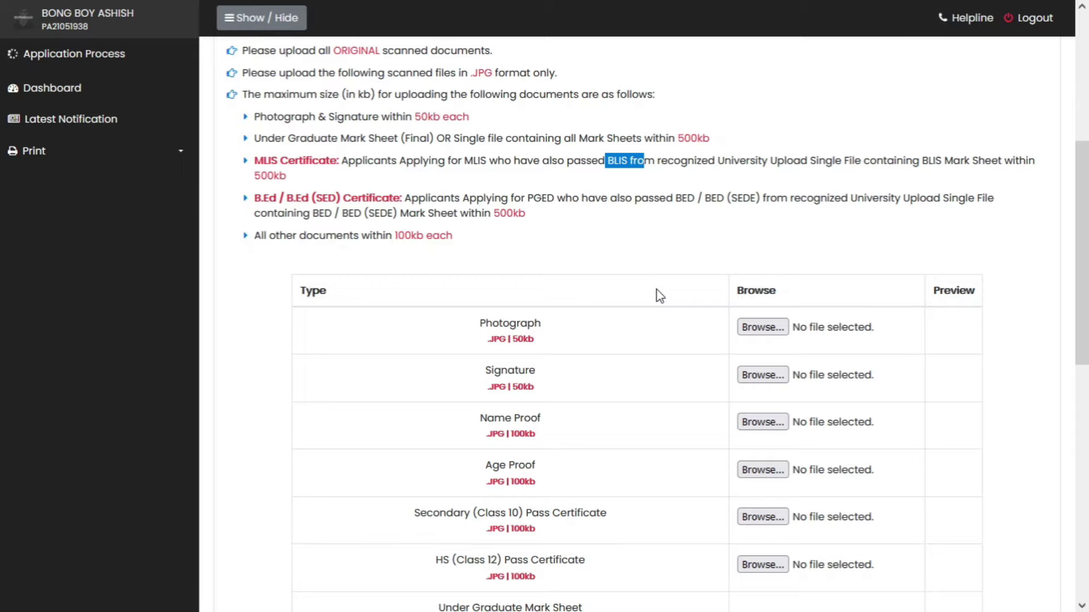
scroll(656, 293, down, 3)
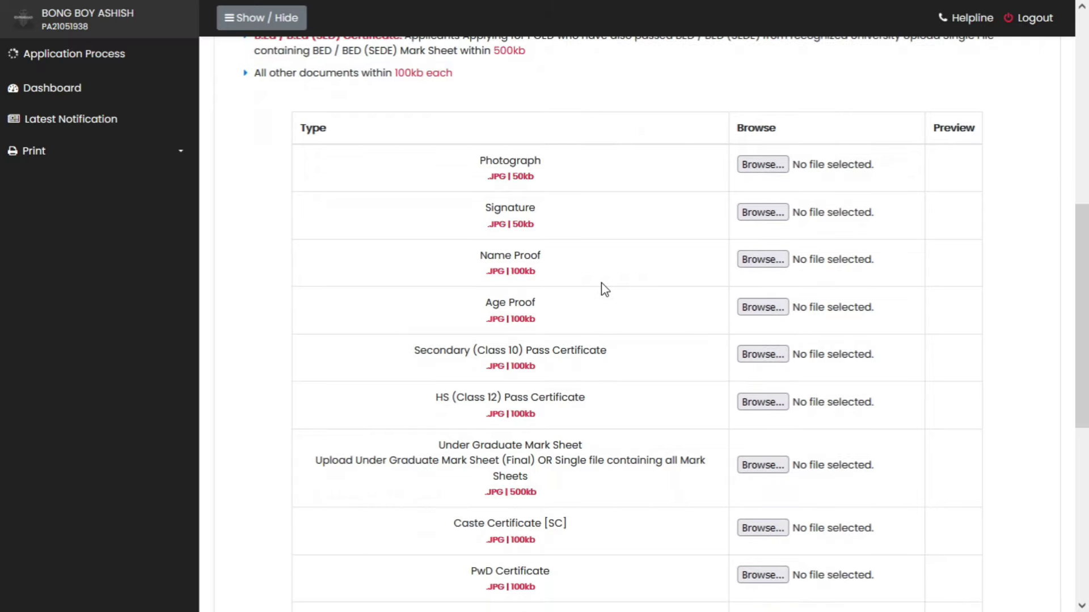
scroll(601, 289, down, 2)
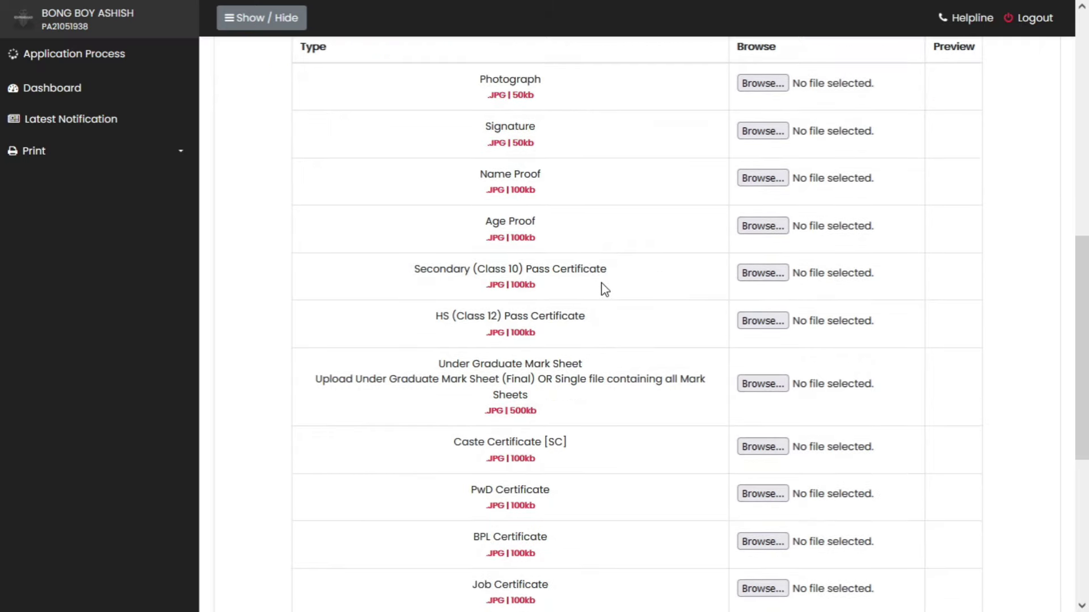
scroll(624, 392, up, 6)
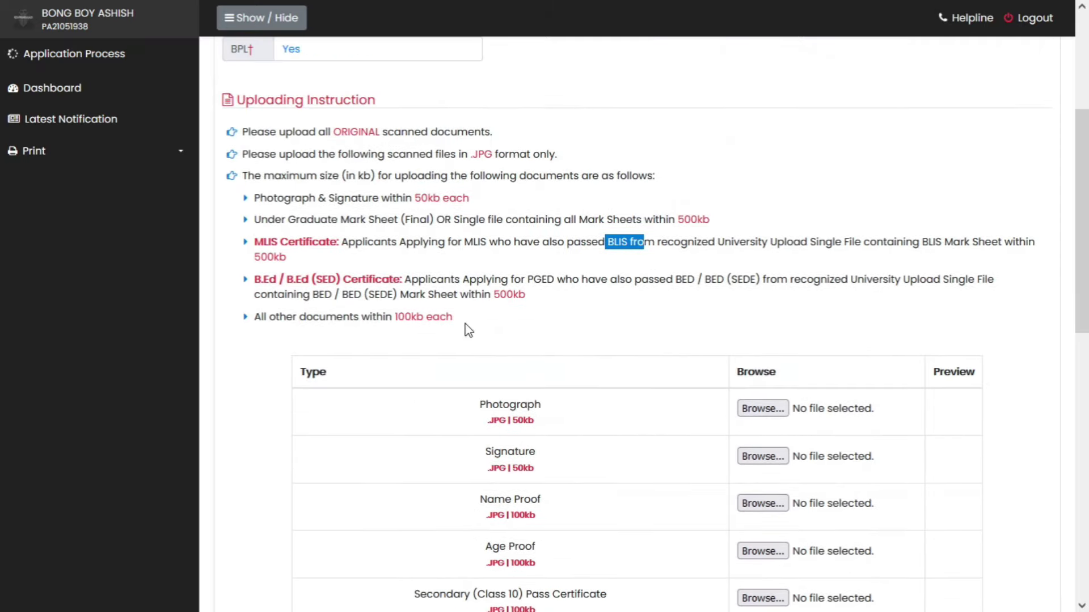
drag(454, 317, 404, 318)
click(525, 327)
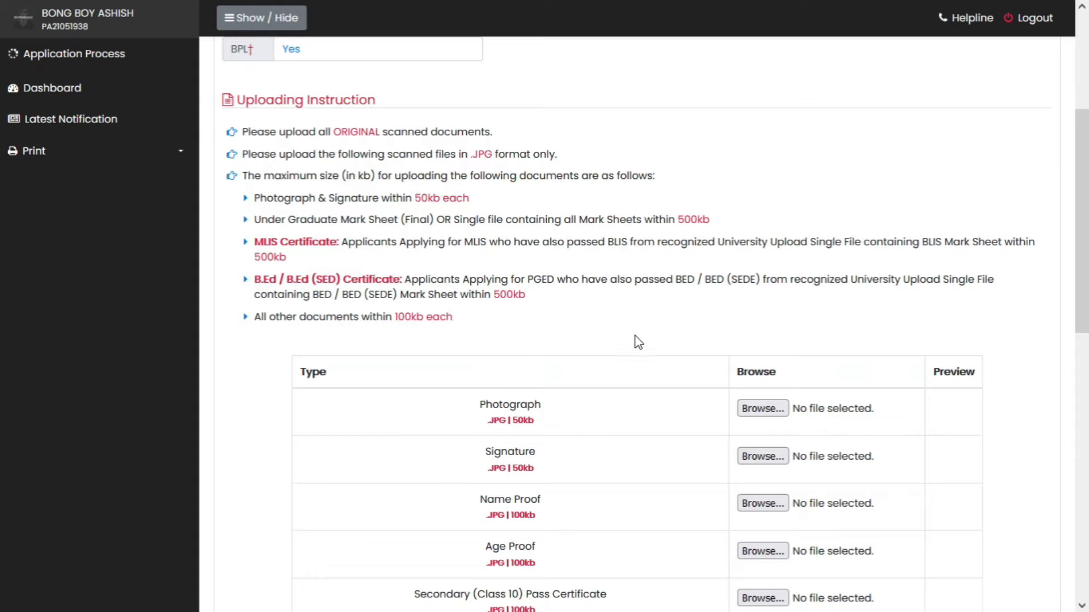
scroll(642, 351, down, 3)
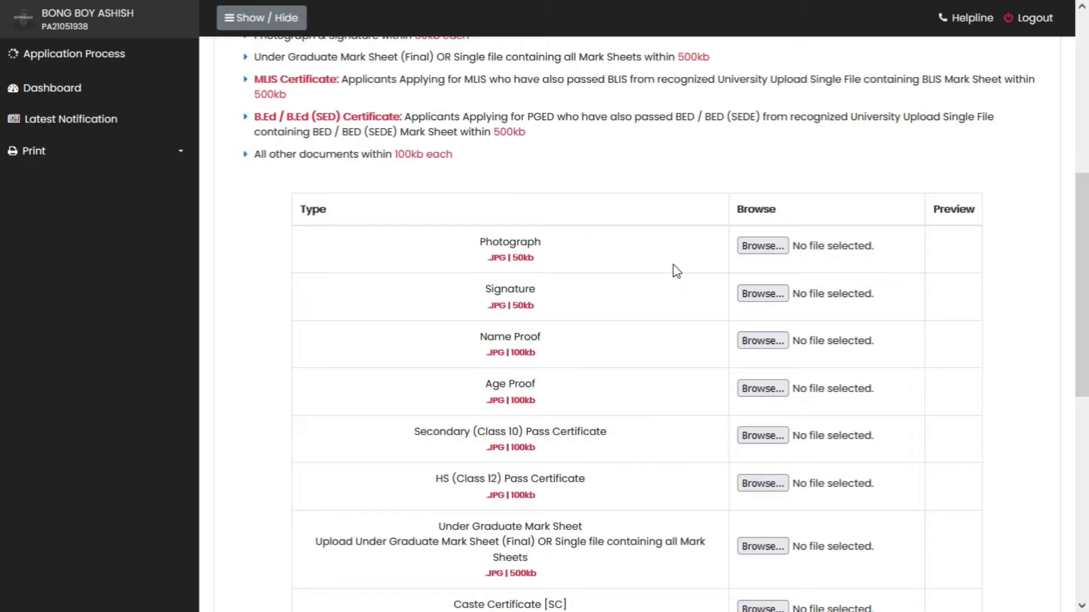
- Upload Photo.jpg from the NSOU folder as the photograph
click(762, 246)
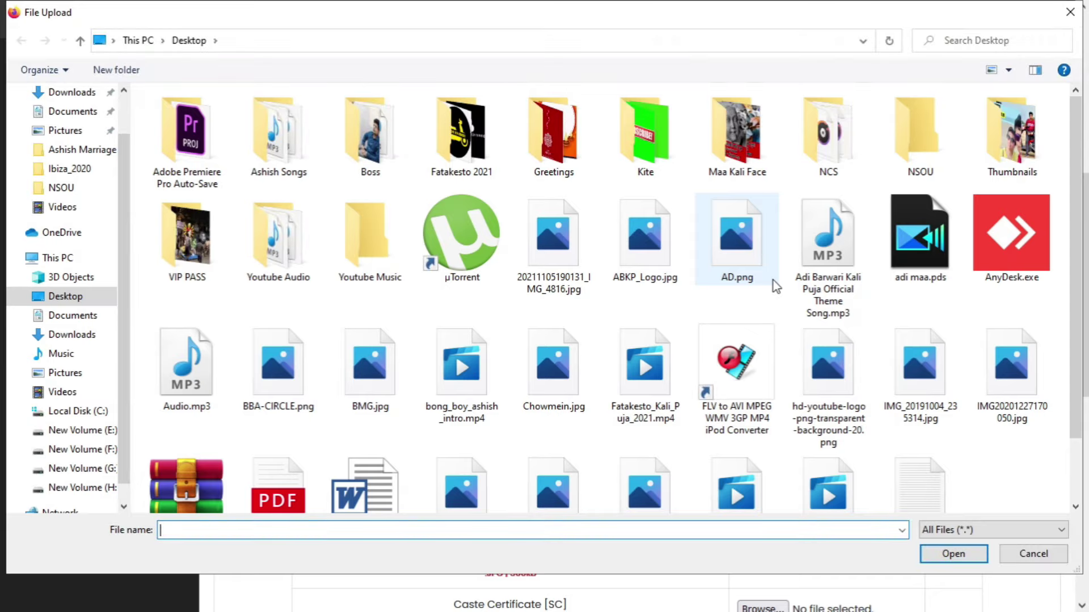
double_click(920, 136)
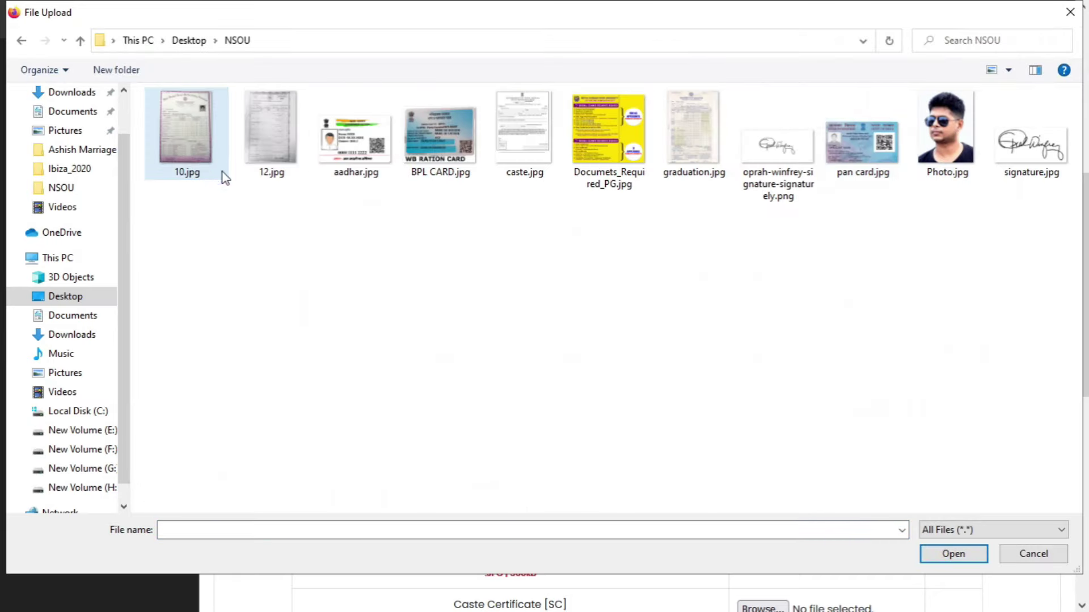
click(267, 148)
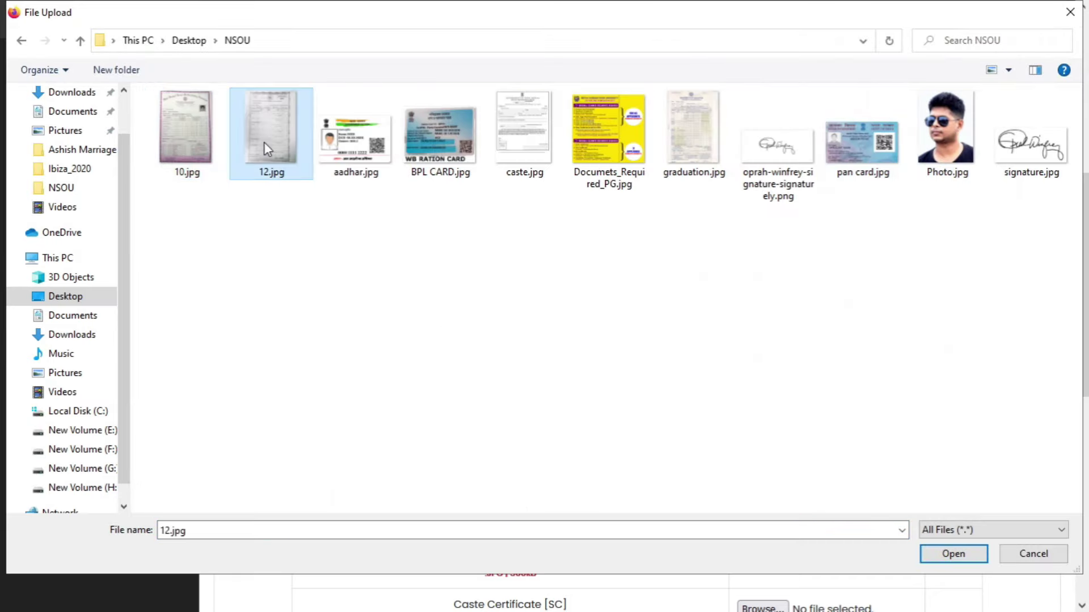
click(342, 138)
click(427, 138)
click(517, 146)
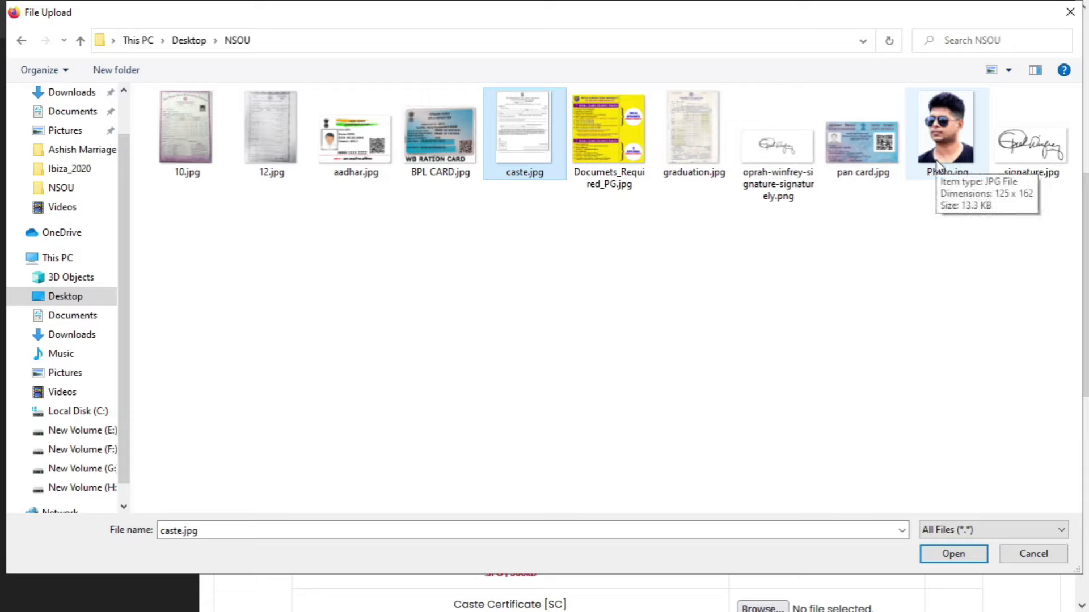
click(956, 130)
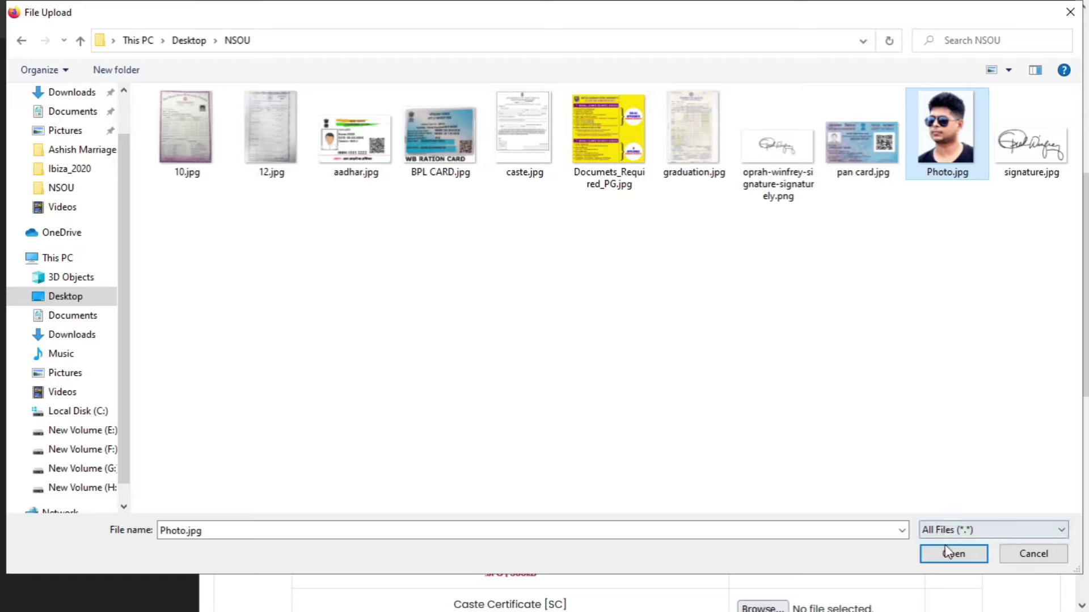
click(954, 559)
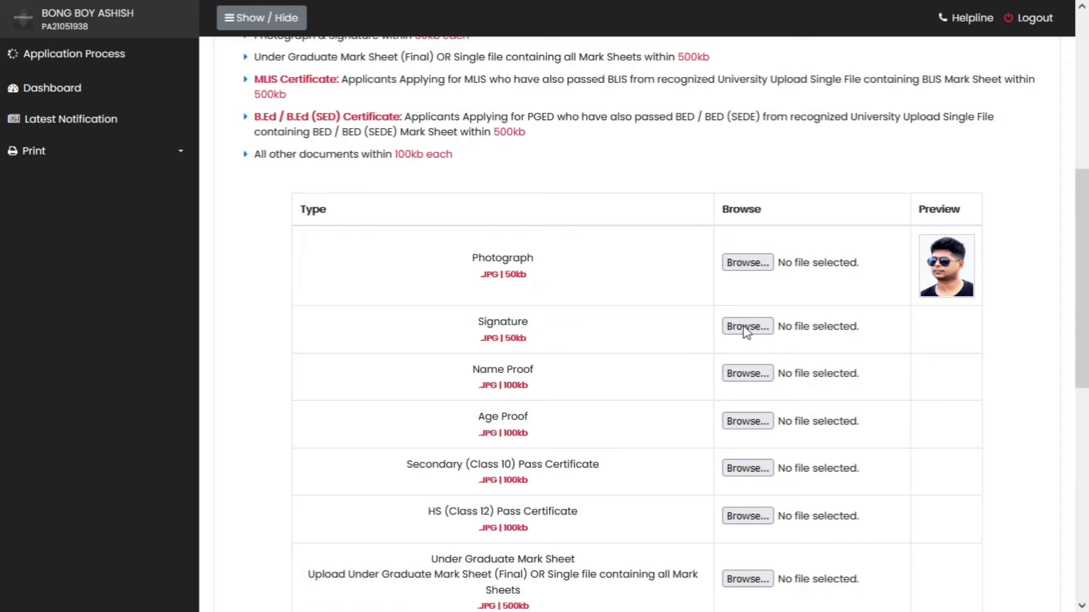
- Upload signature.jpg as the signature image
click(744, 327)
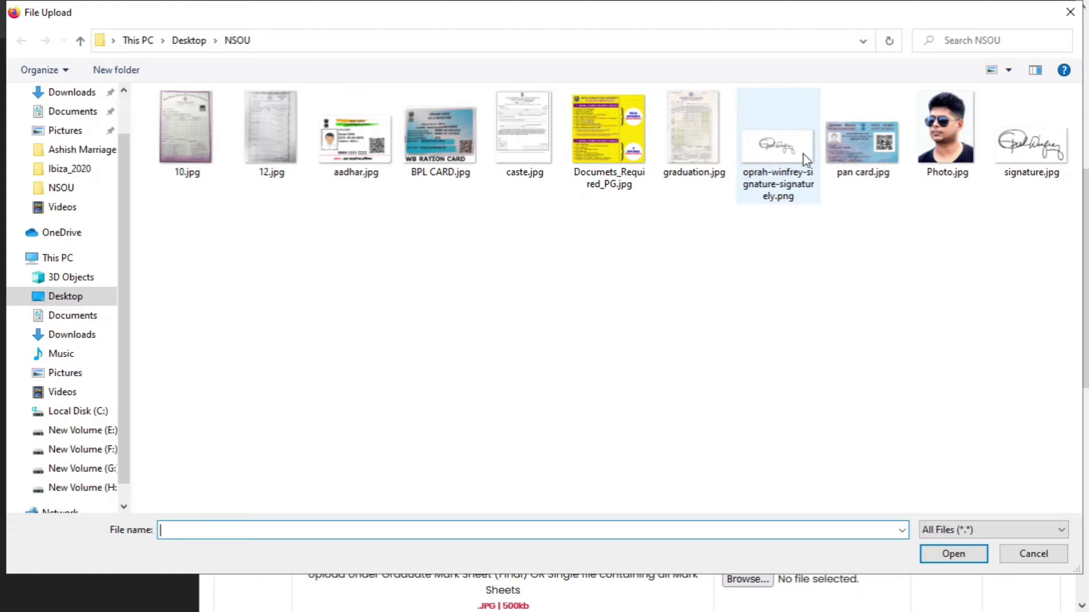
click(1031, 141)
click(943, 554)
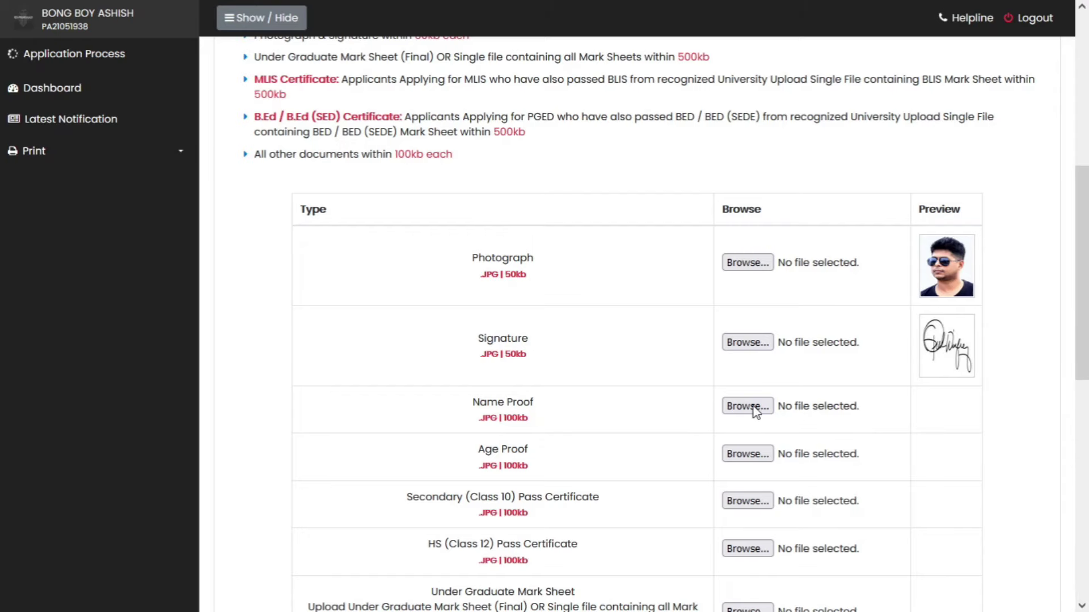
click(748, 406)
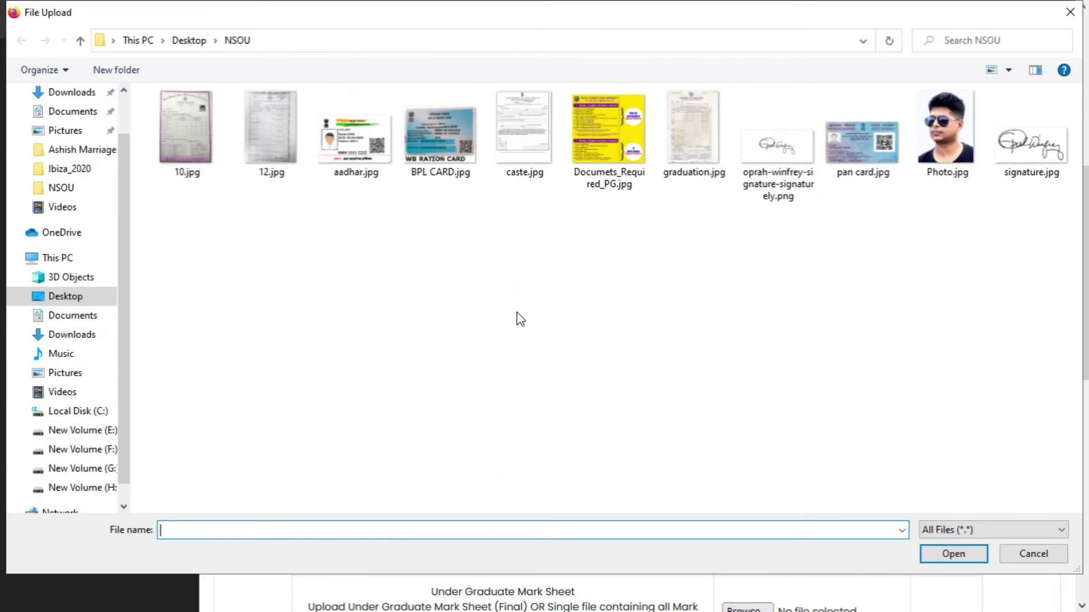
- Upload aadhar.jpg as the name proof and pan card.jpg as the age proof
click(352, 158)
click(953, 554)
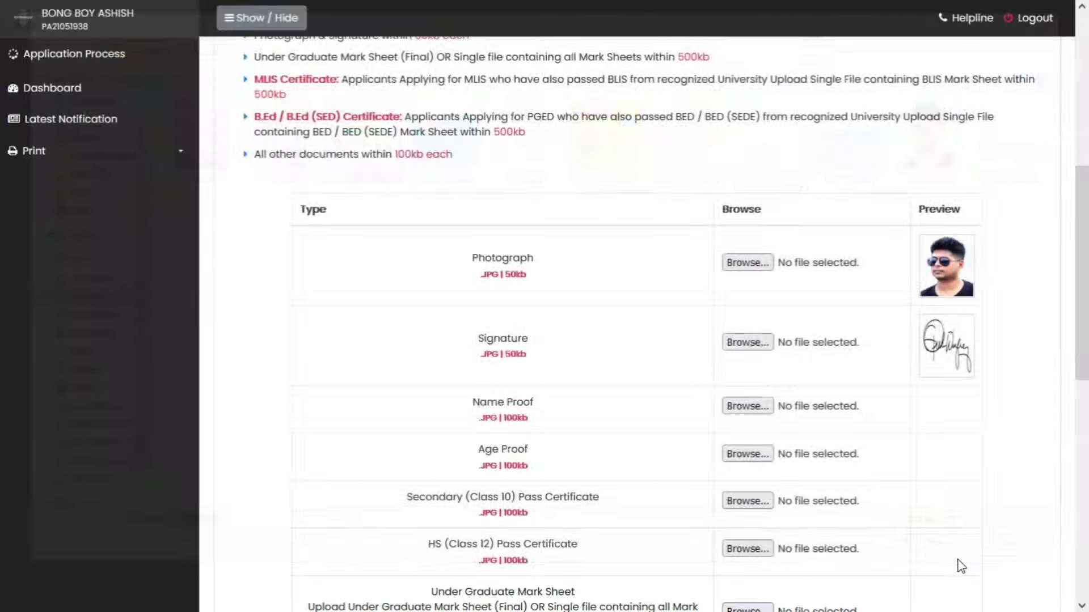
scroll(689, 434, down, 3)
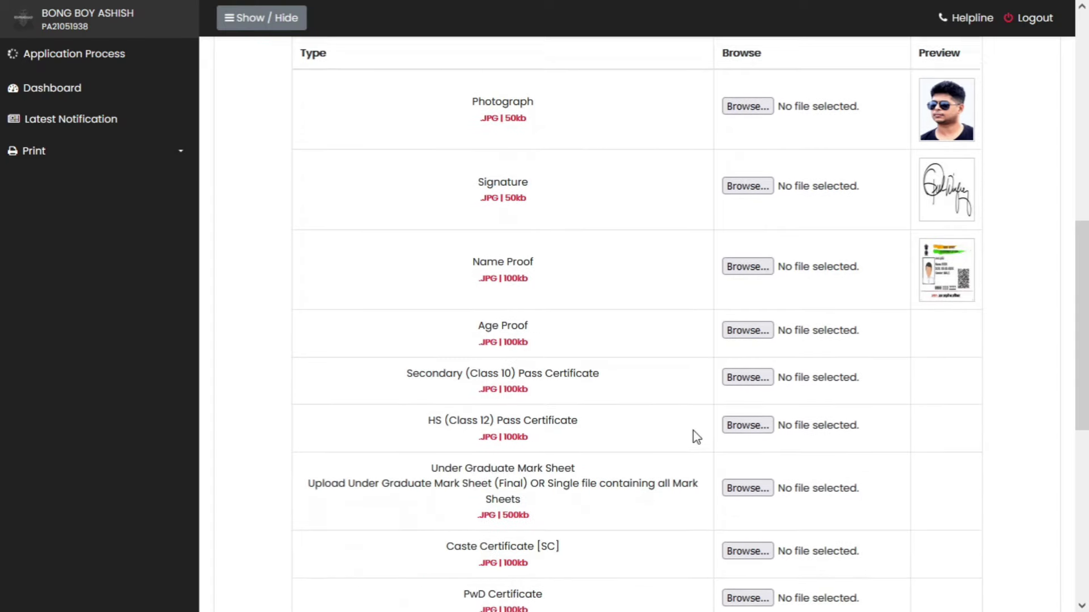
click(747, 324)
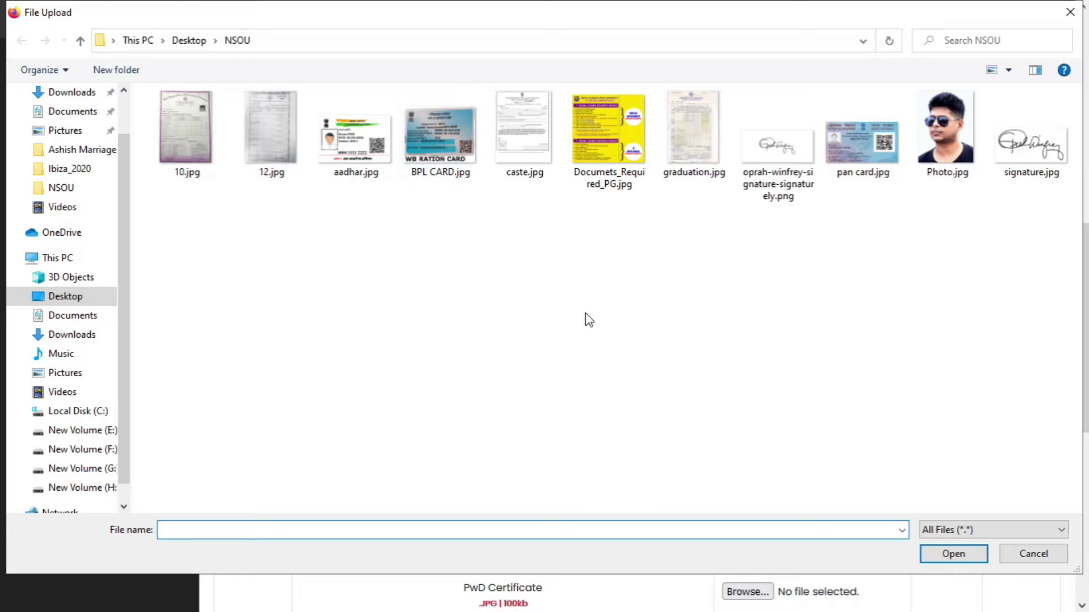
click(858, 187)
click(964, 554)
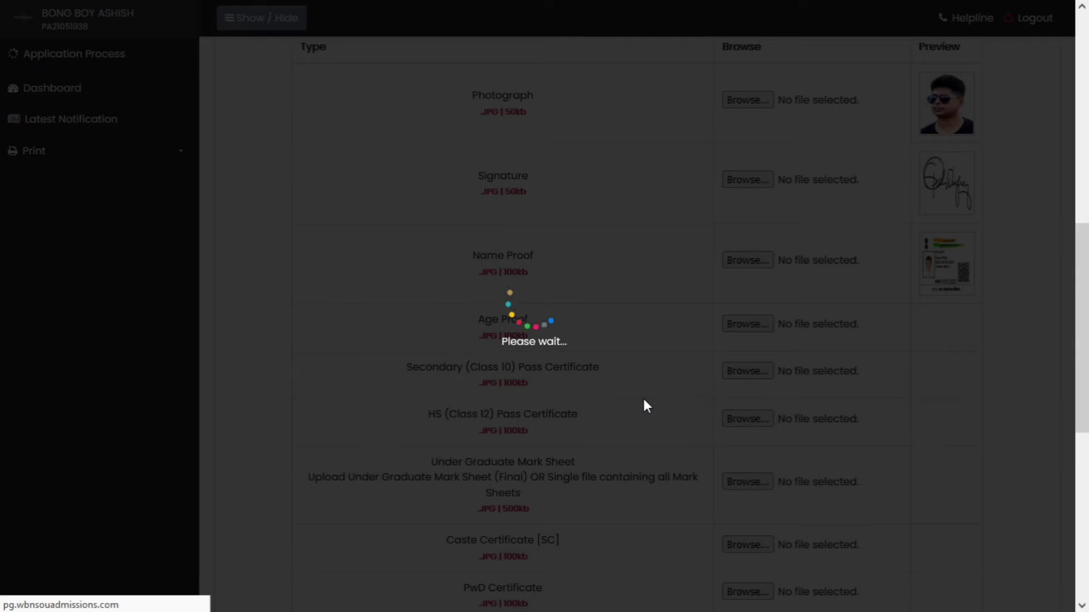
- Upload 10.jpg and 12.jpg as the Class 10 and Class 12 certificates
scroll(644, 407, down, 2)
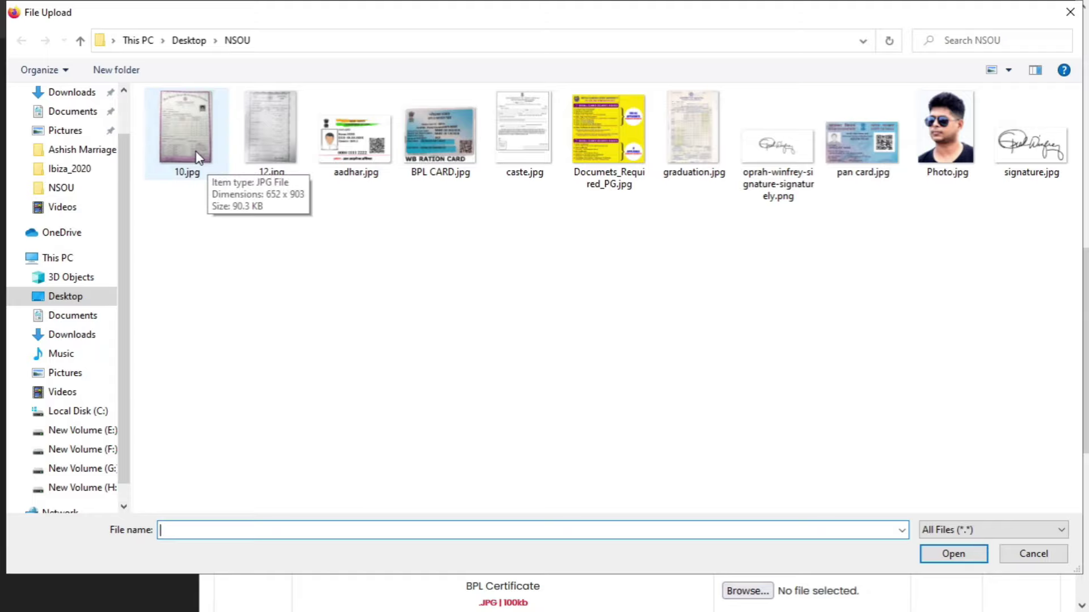
click(197, 158)
click(964, 558)
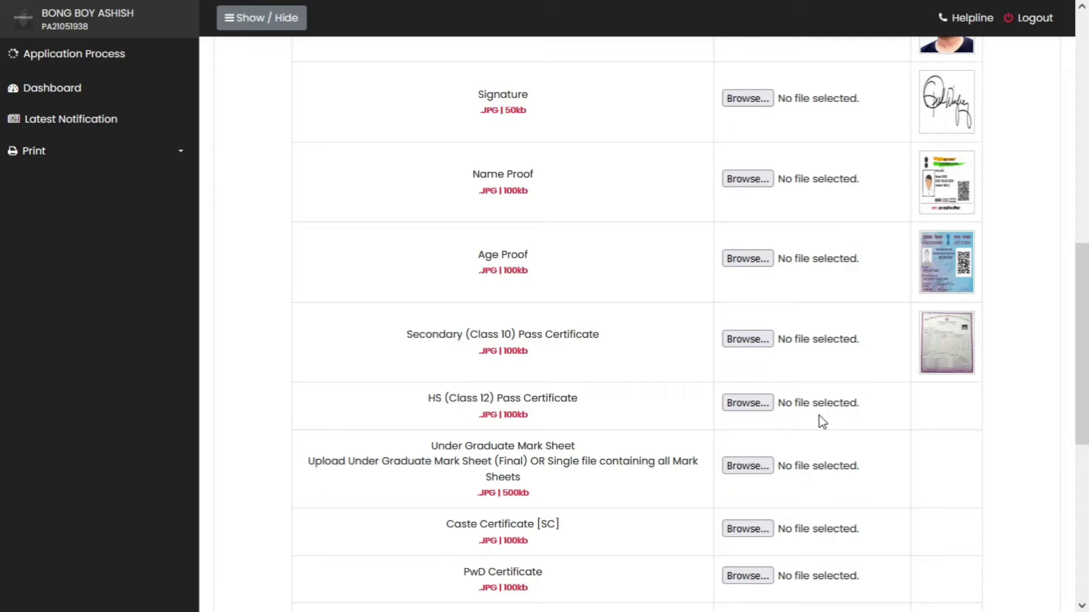
click(748, 403)
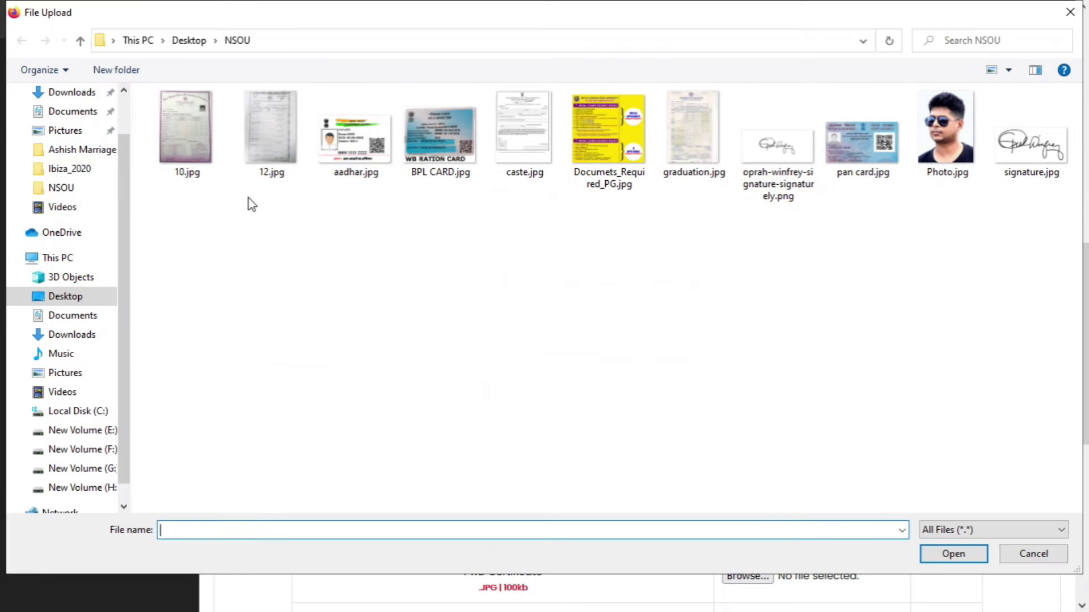
click(278, 128)
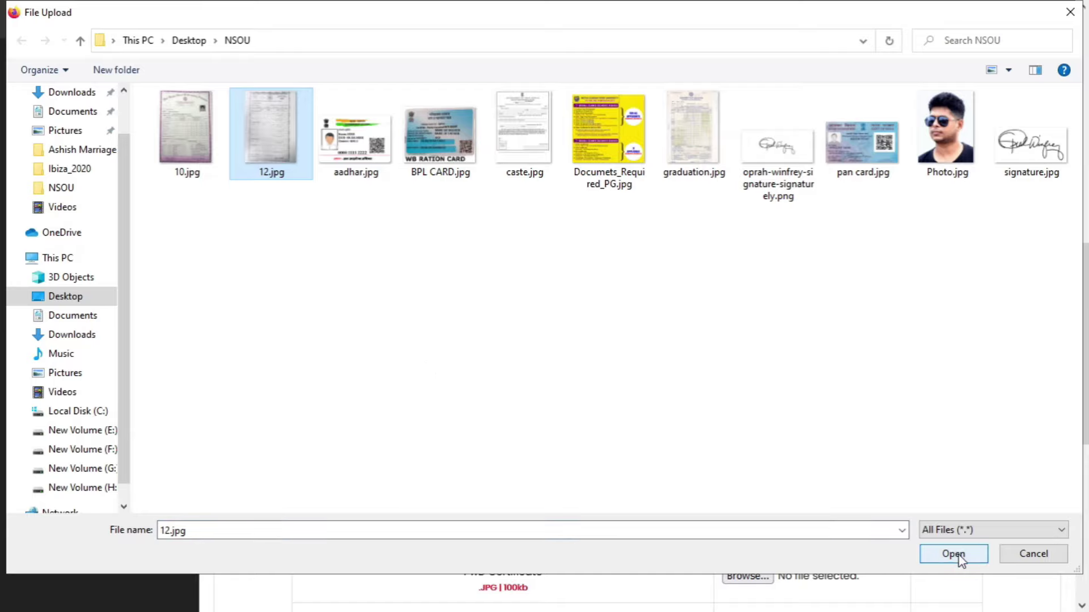
click(960, 558)
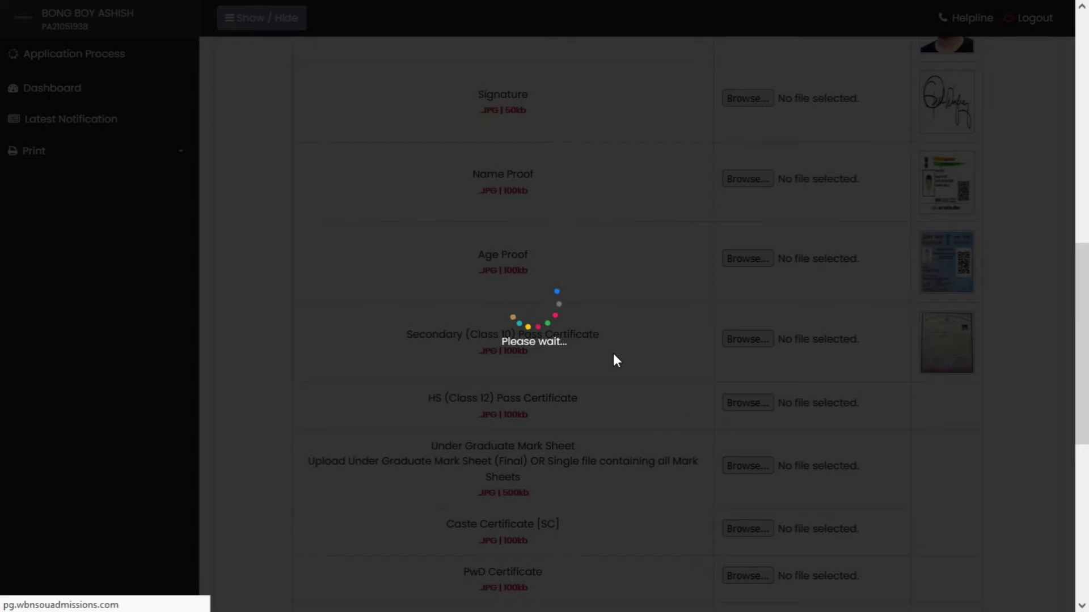
- Upload graduation.jpg as the undergraduate mark sheet and caste.jpg as the caste certificate
scroll(612, 361, down, 3)
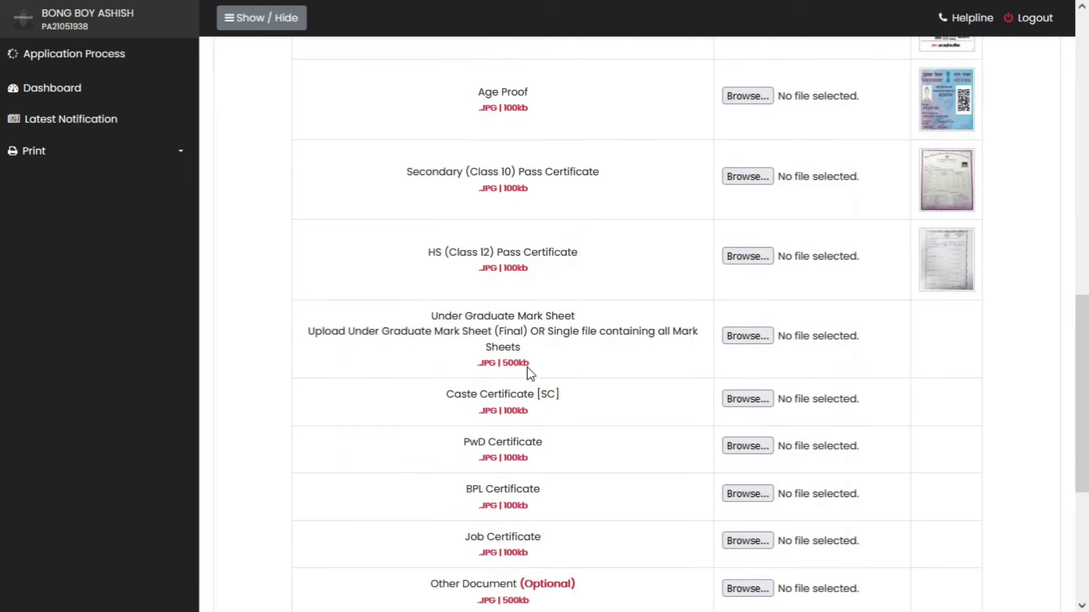
click(741, 337)
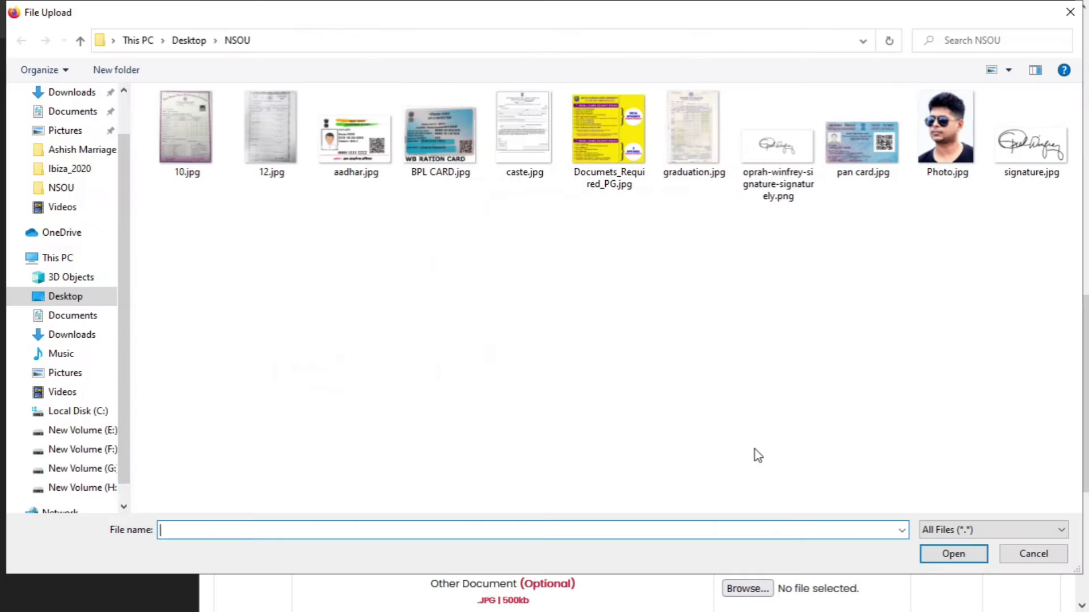
click(669, 150)
click(953, 554)
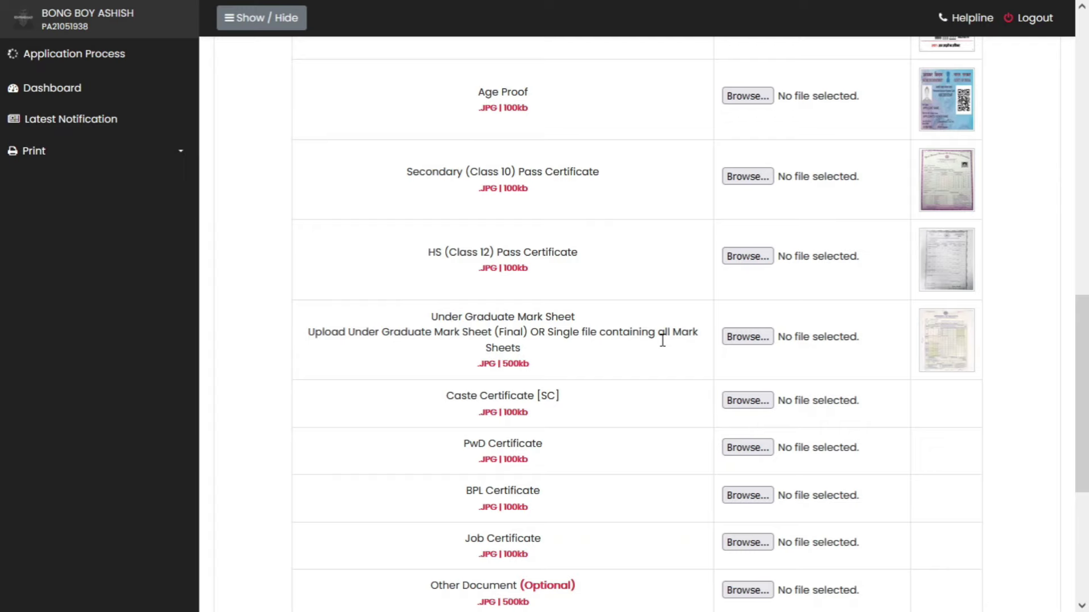
click(739, 401)
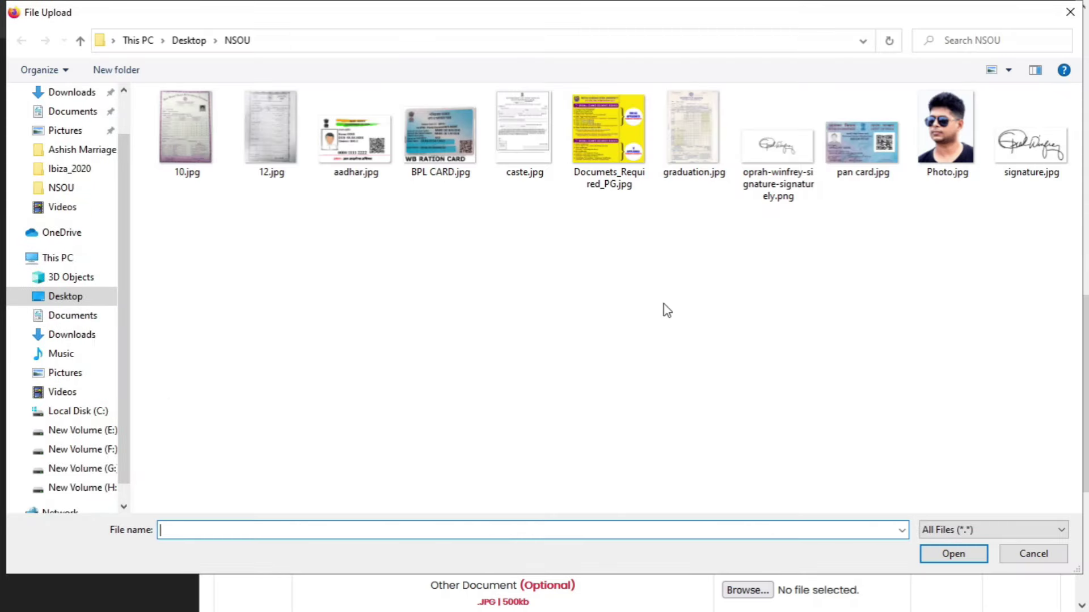
click(540, 163)
click(965, 561)
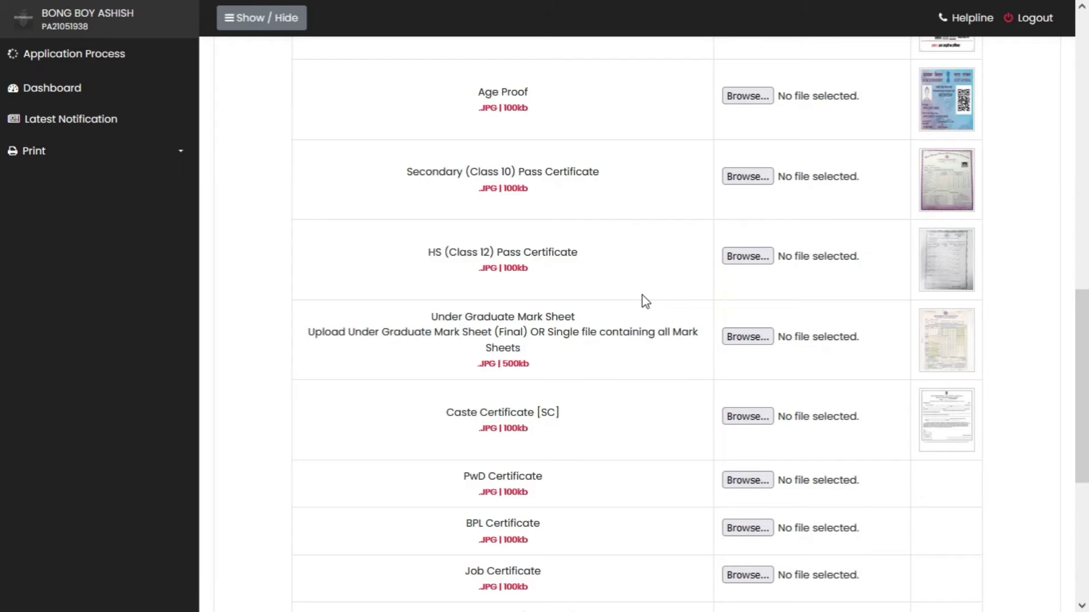
- Upload aadhar.jpg as the PwD certificate and BPL CARD.jpg as the BPL certificate
scroll(656, 378, down, 2)
click(749, 401)
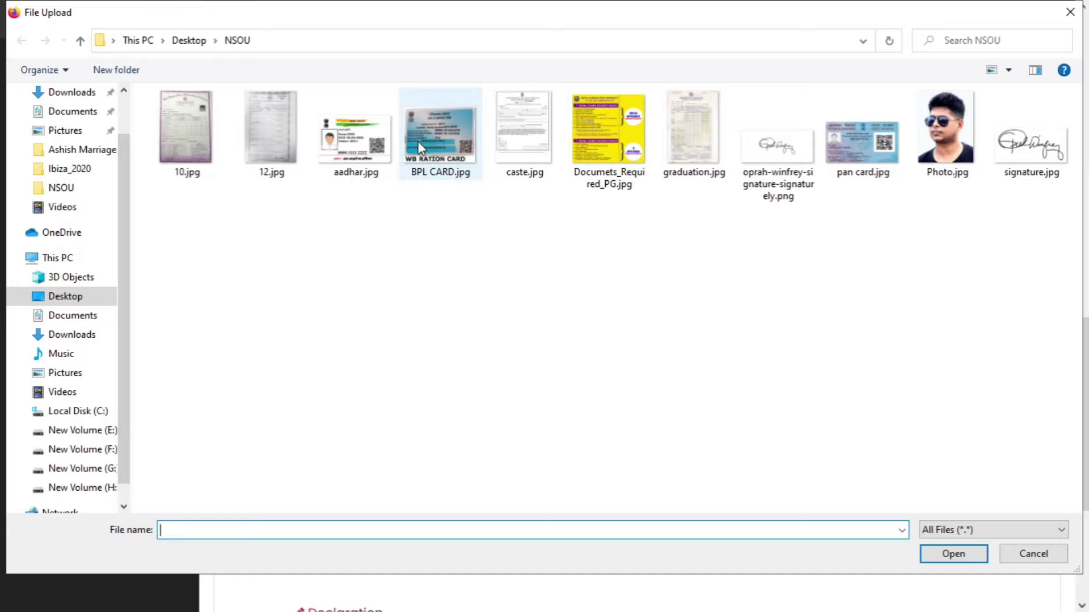
click(364, 143)
click(953, 553)
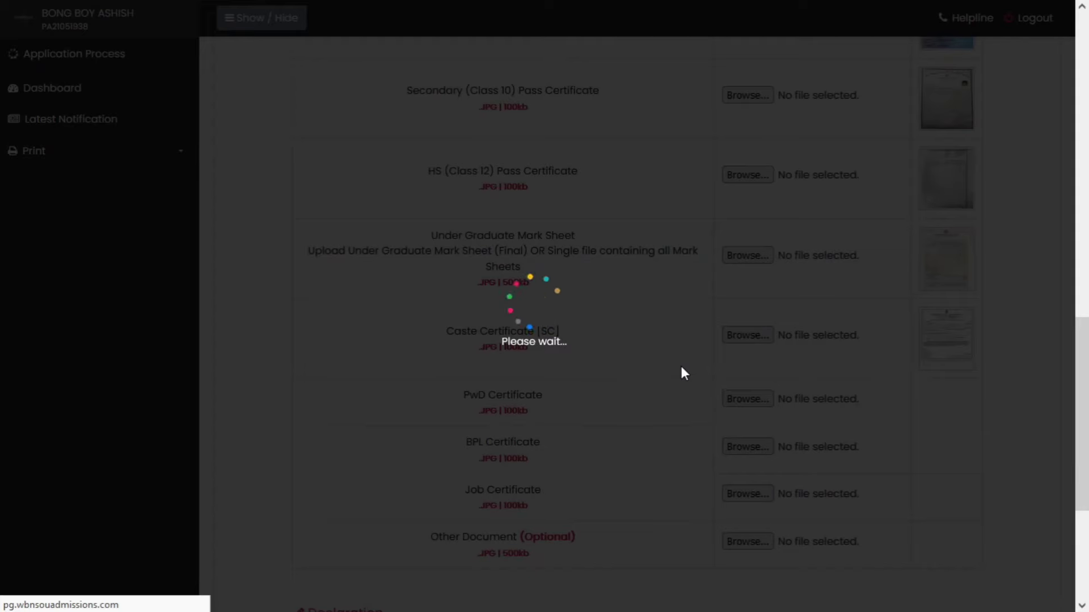
scroll(682, 367, down, 2)
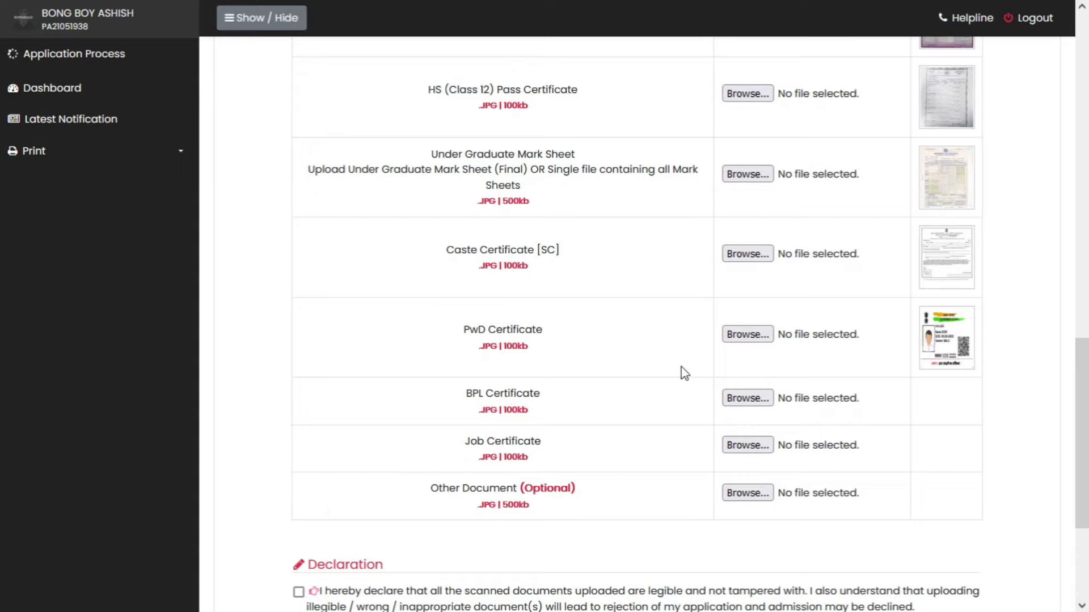
click(748, 398)
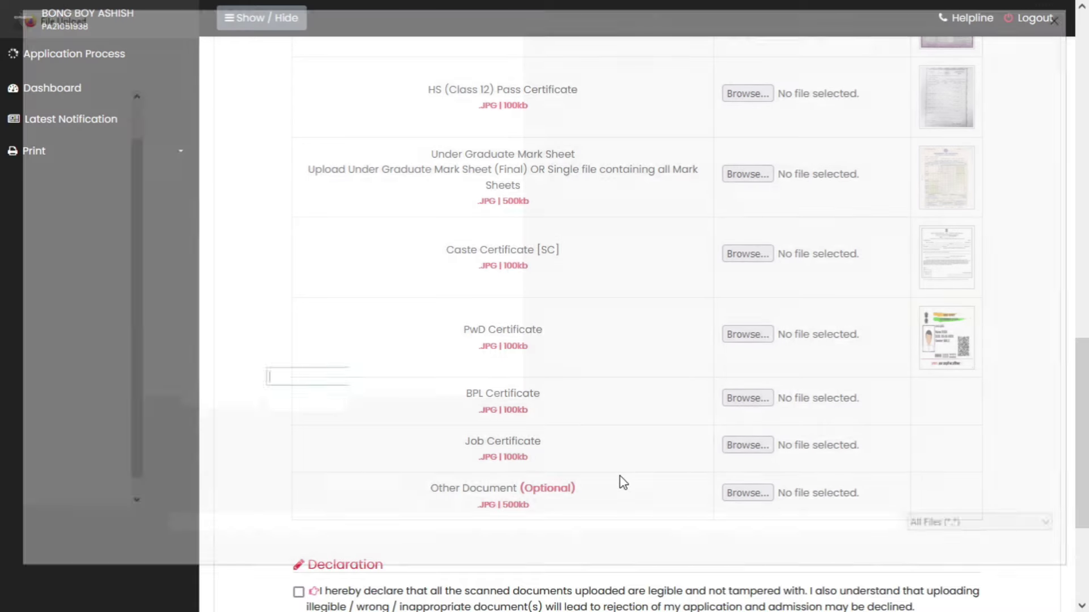
click(440, 158)
click(954, 556)
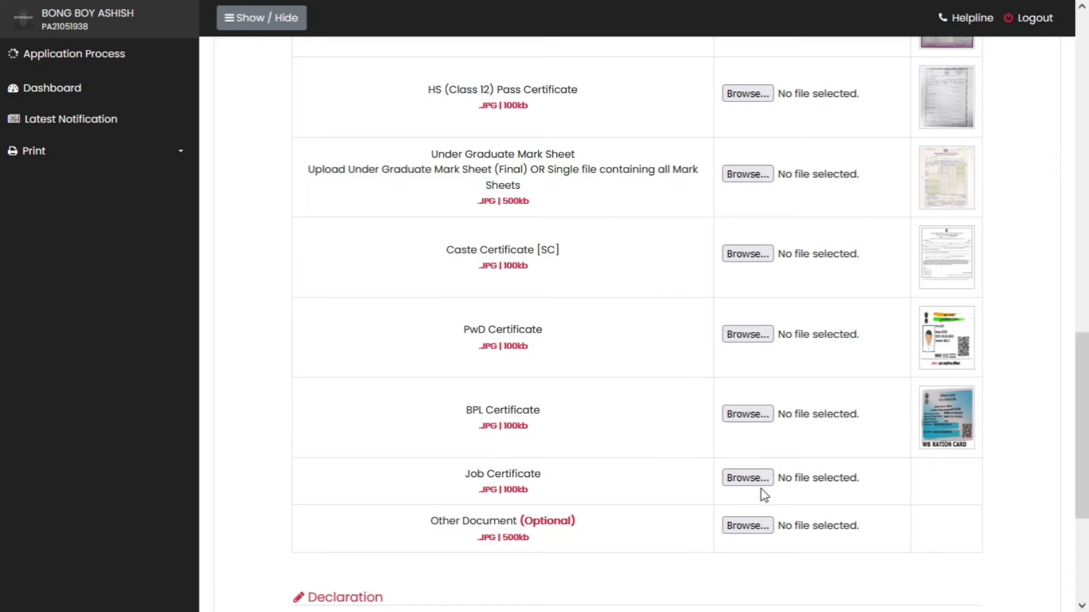
- Upload pan card.jpg as the Job Certificate and check the completed table
click(747, 478)
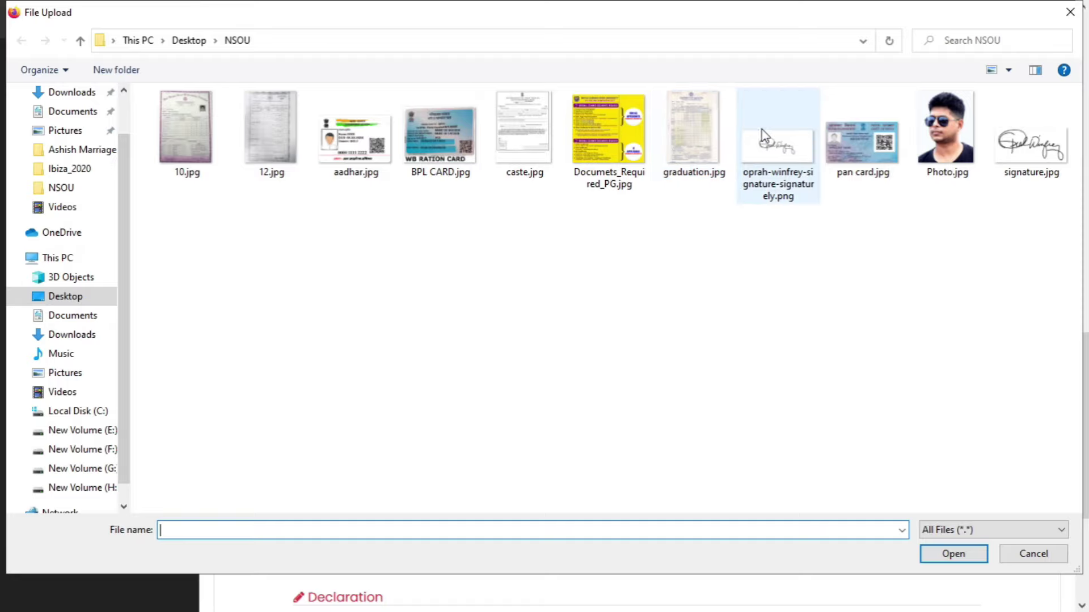
click(862, 142)
click(953, 554)
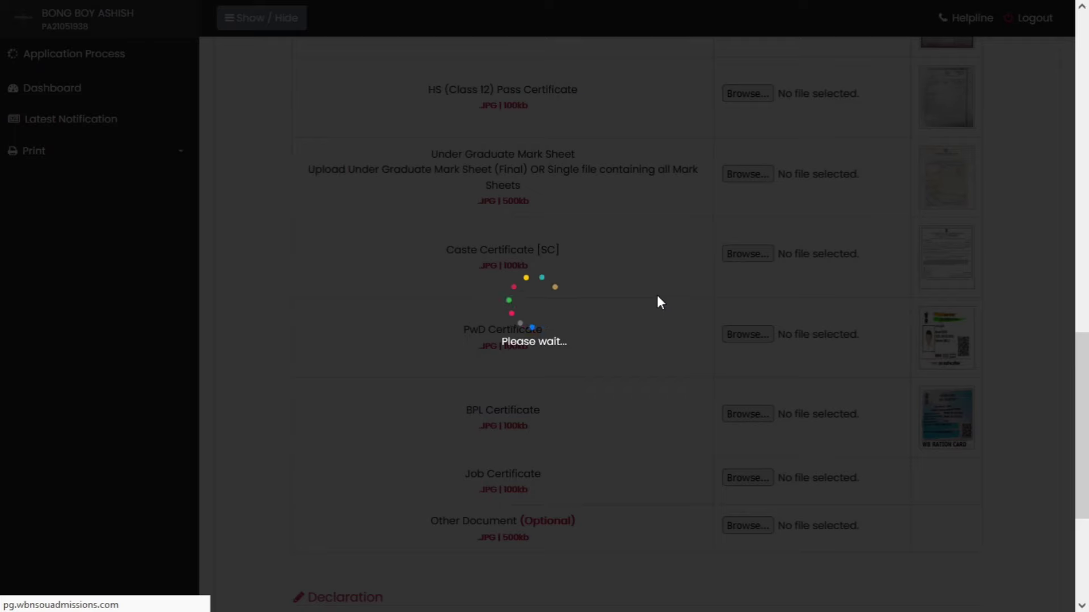
scroll(656, 296, down, 1)
scroll(661, 302, down, 1)
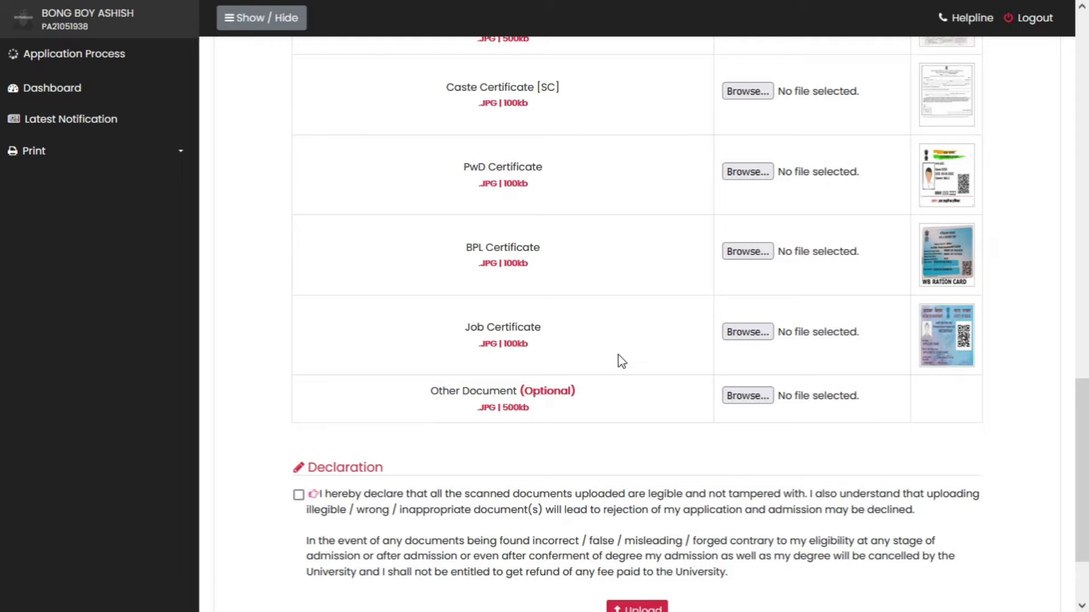
scroll(743, 363, up, 8)
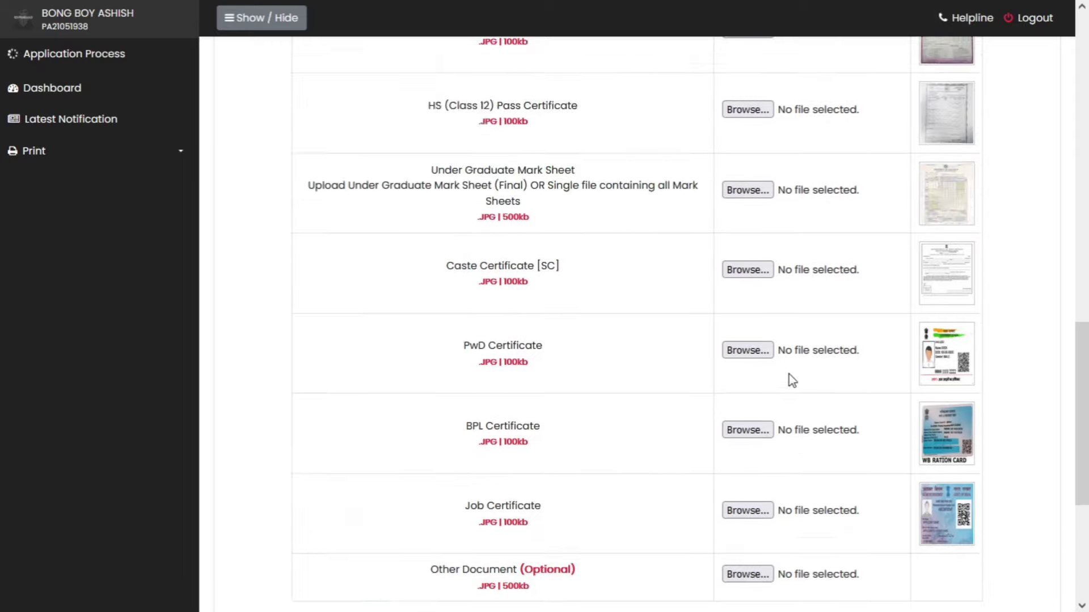
scroll(845, 326, up, 3)
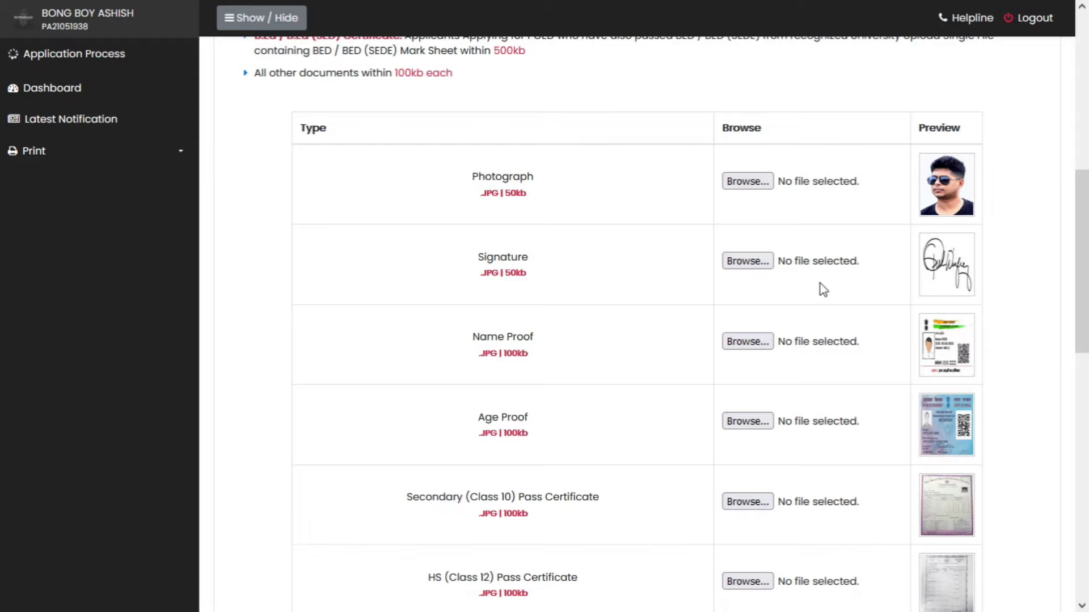
scroll(820, 283, down, 3)
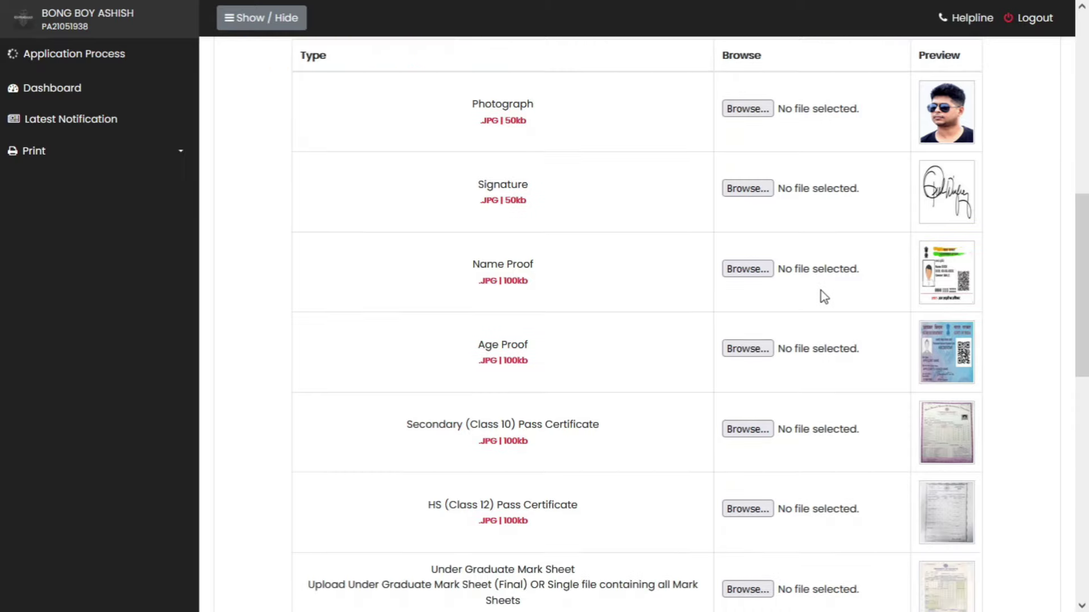
scroll(841, 289, up, 4)
scroll(875, 360, up, 2)
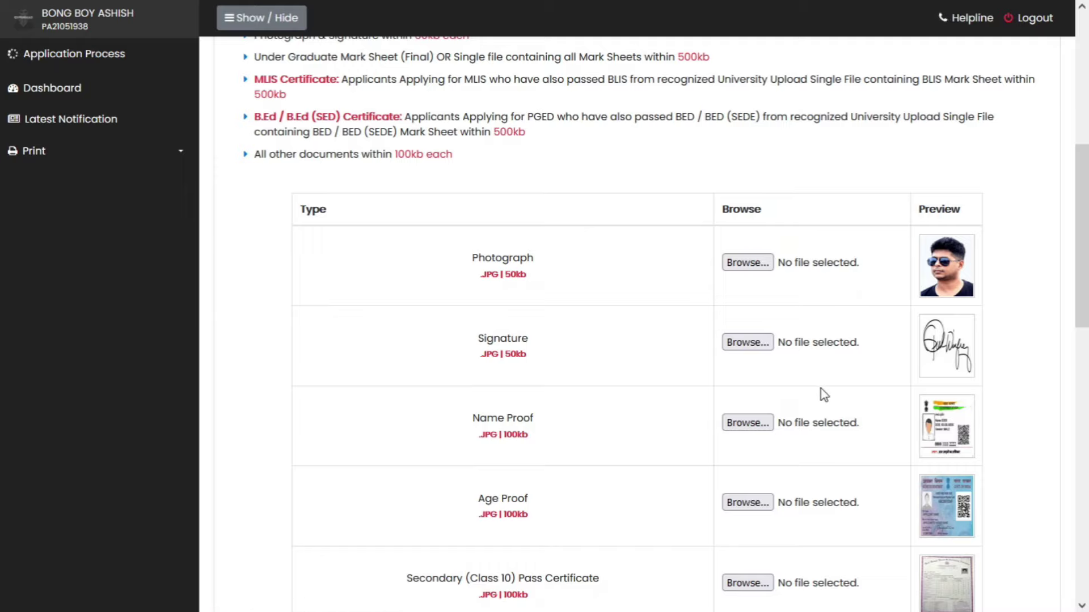
scroll(887, 343, down, 3)
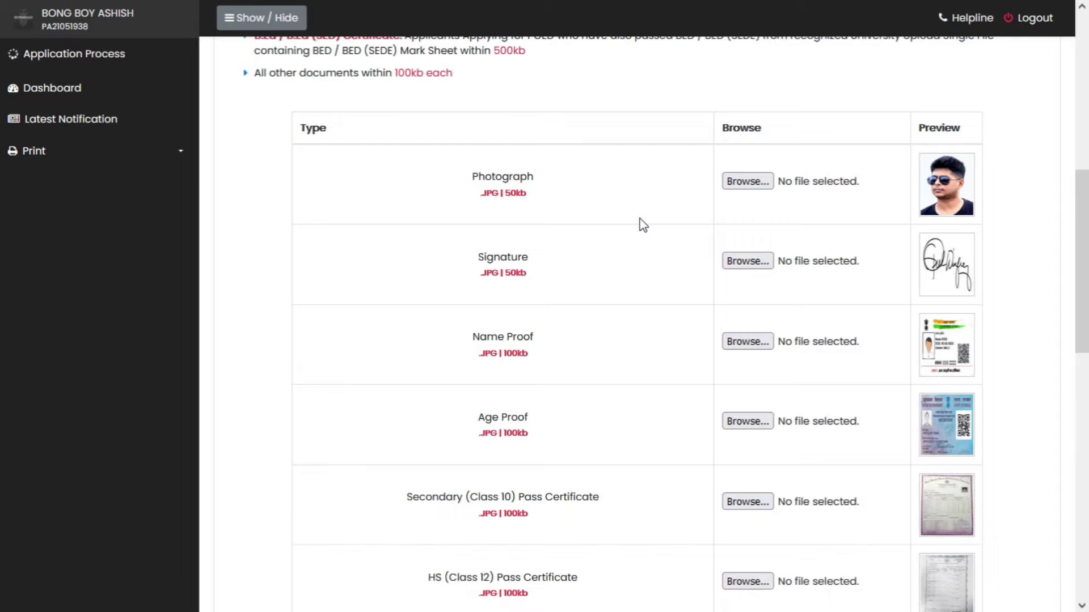
scroll(644, 234, down, 2)
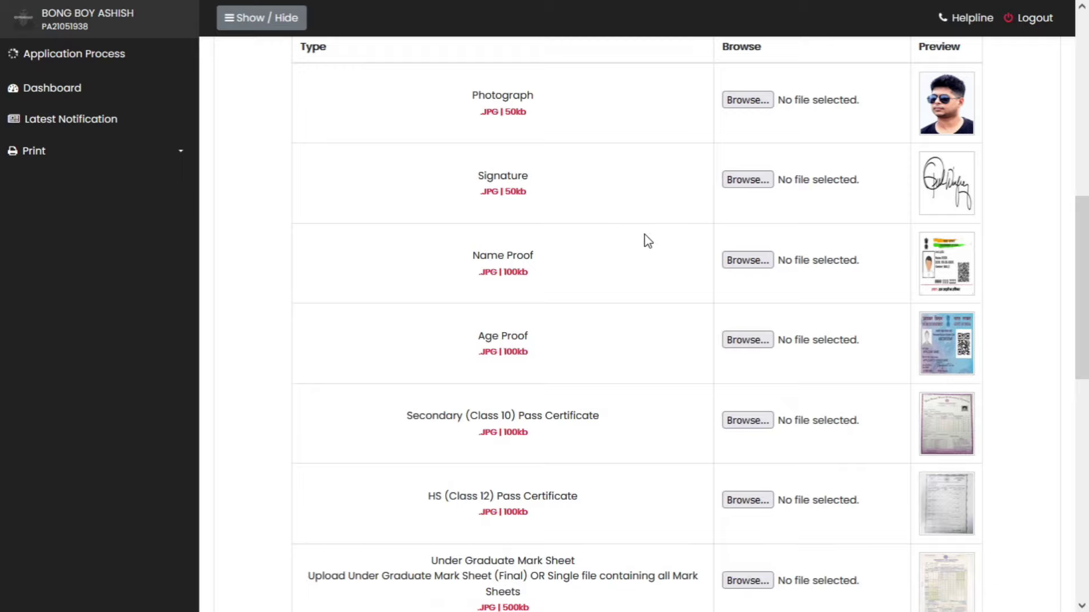
scroll(648, 241, down, 2)
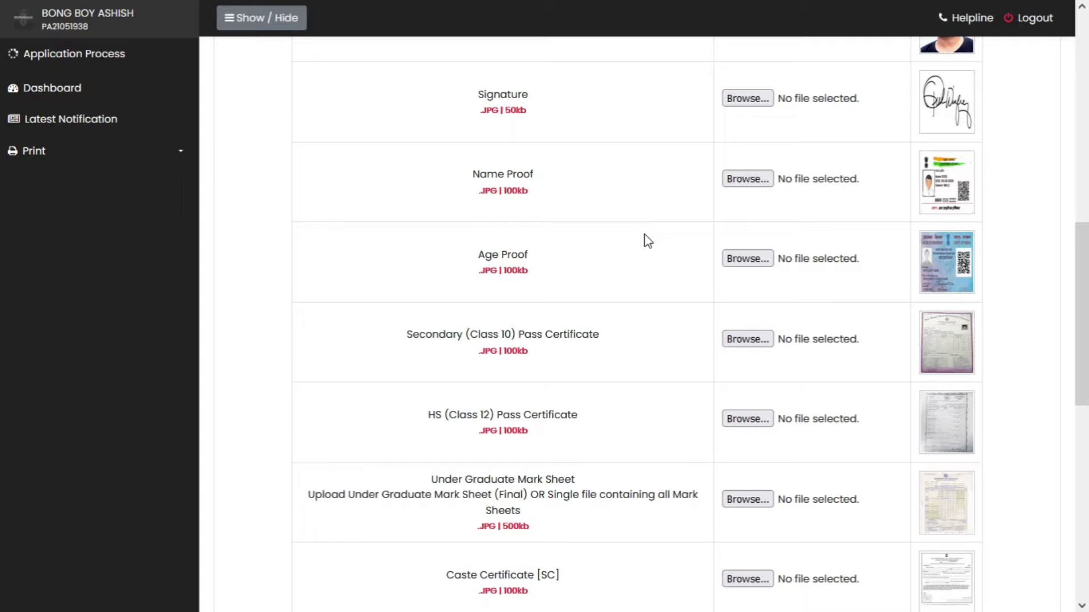
scroll(687, 245, down, 12)
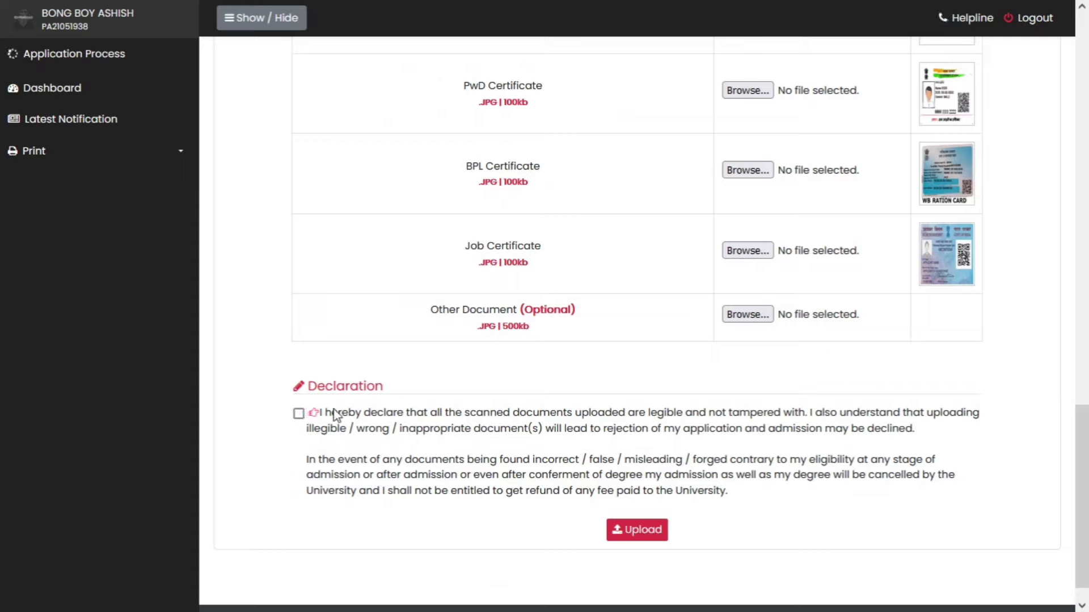
- Accept the document declaration and upload all attached documents for verification
click(298, 414)
click(637, 540)
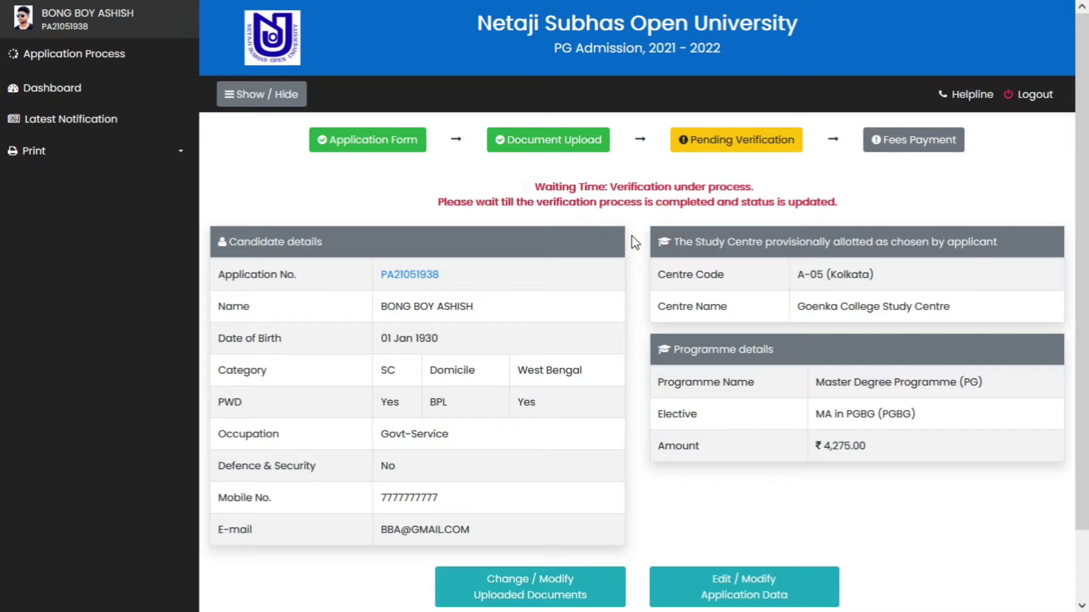
- Scroll through the dashboard to check the application's pending verification status
scroll(637, 268, down, 1)
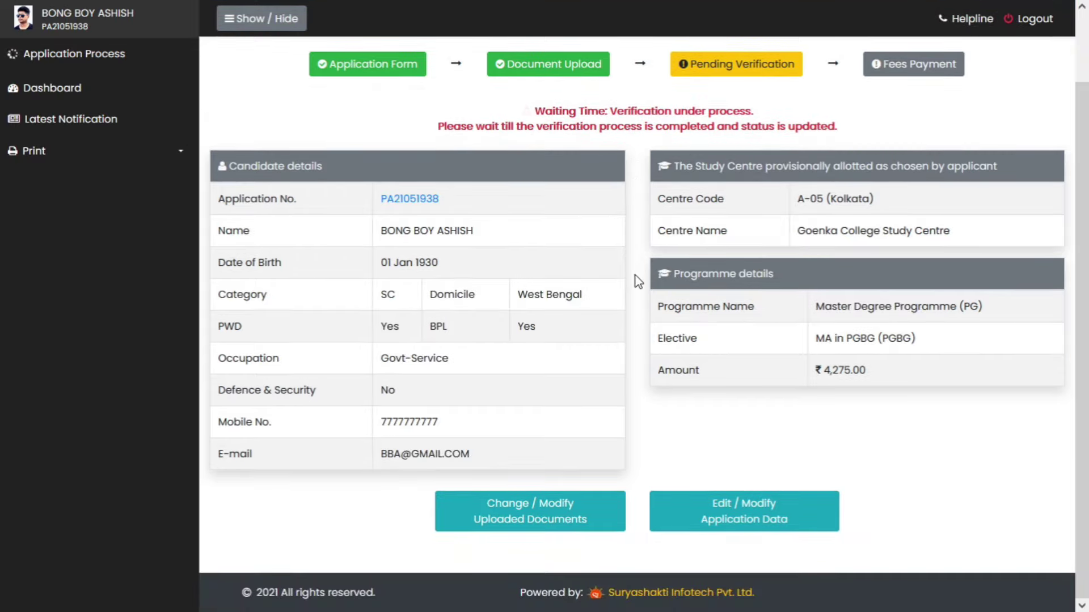
scroll(636, 269, up, 1)
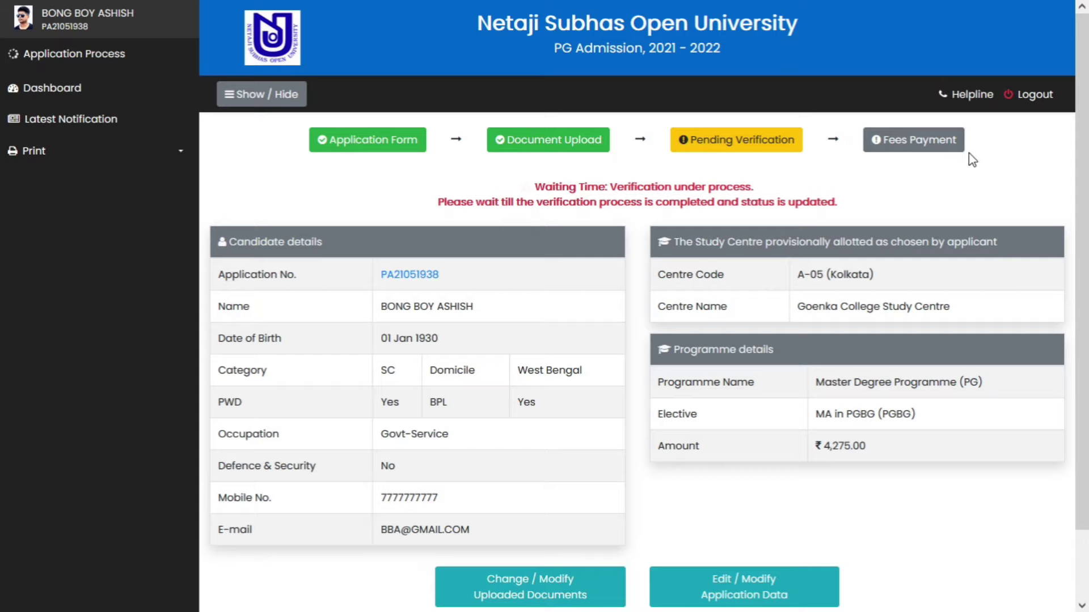
scroll(638, 339, down, 3)
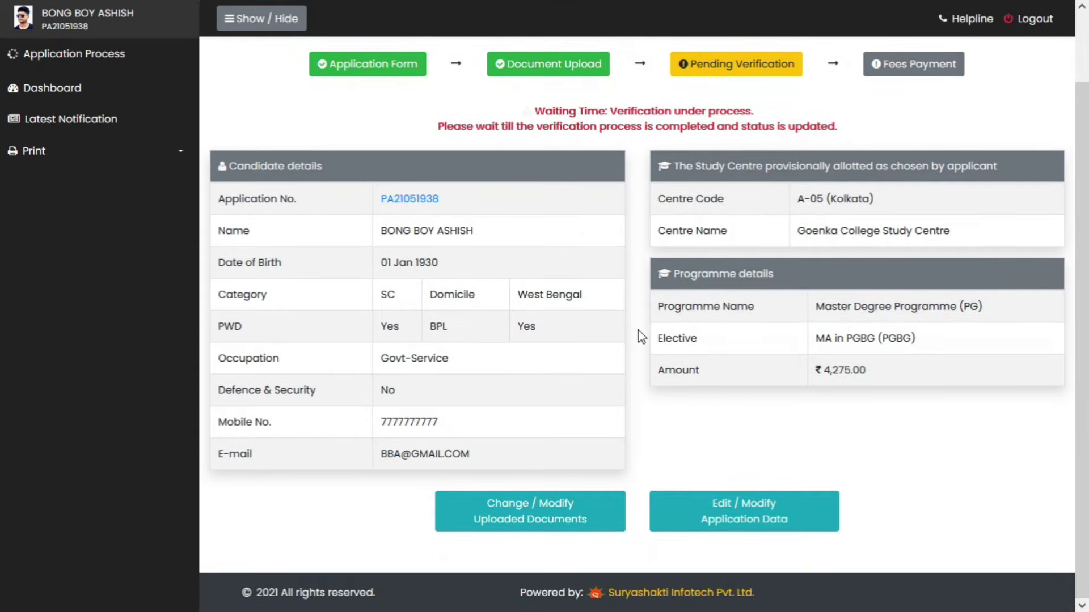
scroll(641, 369, up, 3)
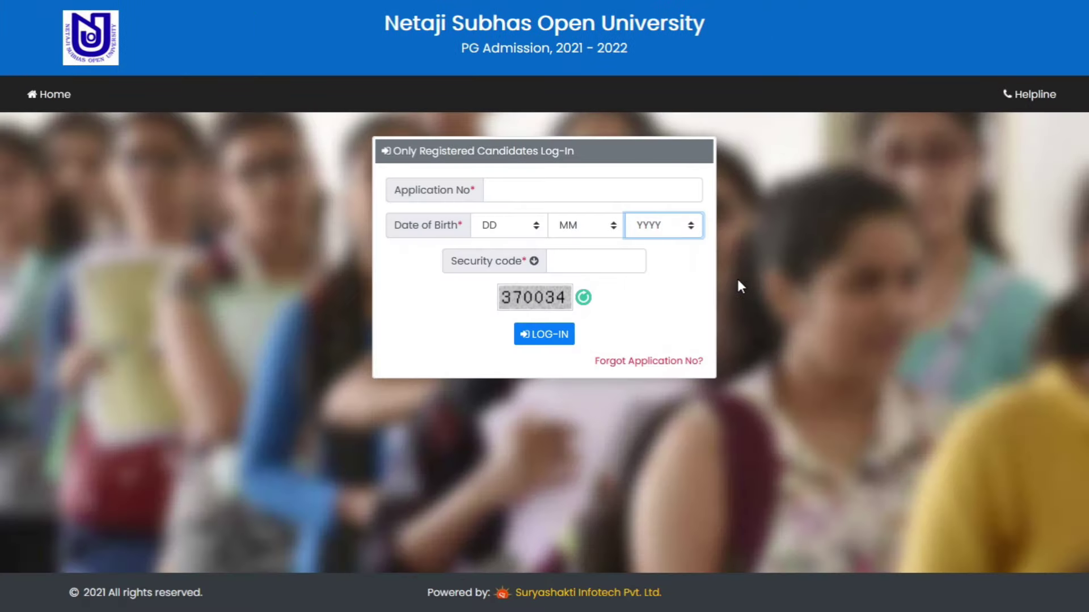
- Log back in with the application number, date of birth and the displayed security code
click(560, 189)
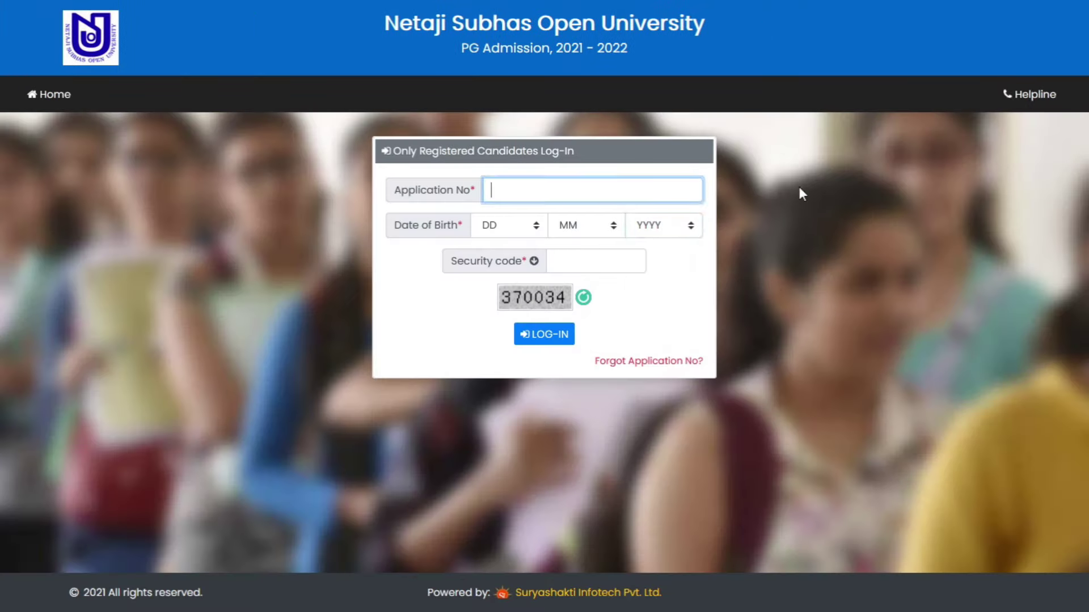
key(Tab)
text(01)
key(Tab)
text(j)
key(Tab)
text(1)
key(Tab)
text(370034)
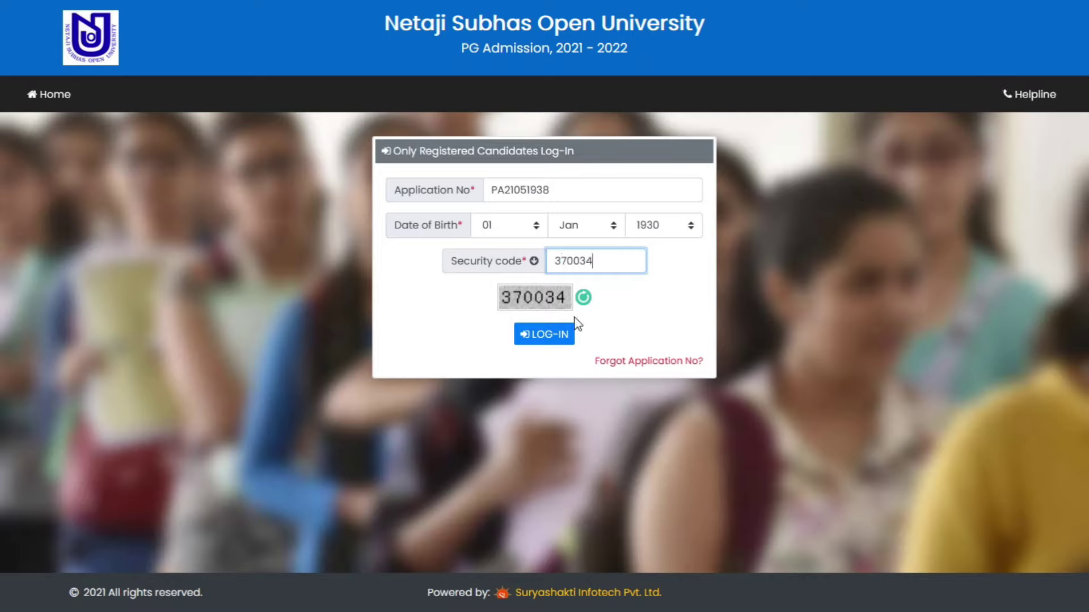
click(547, 337)
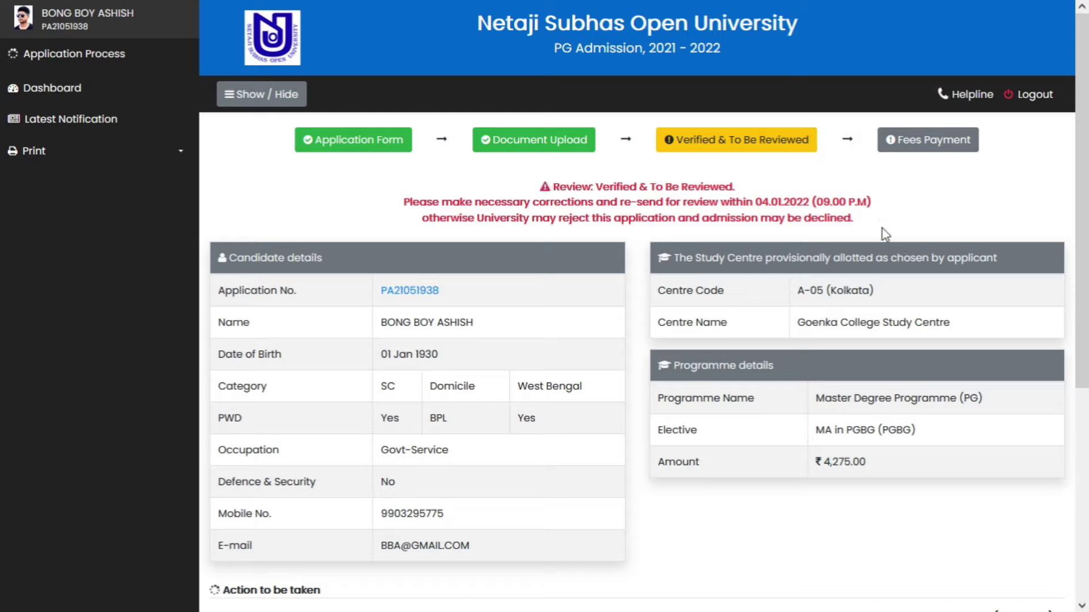
- Read the remark about the illegible name proof and open Change / Modify Uploaded Documents
scroll(639, 347, down, 5)
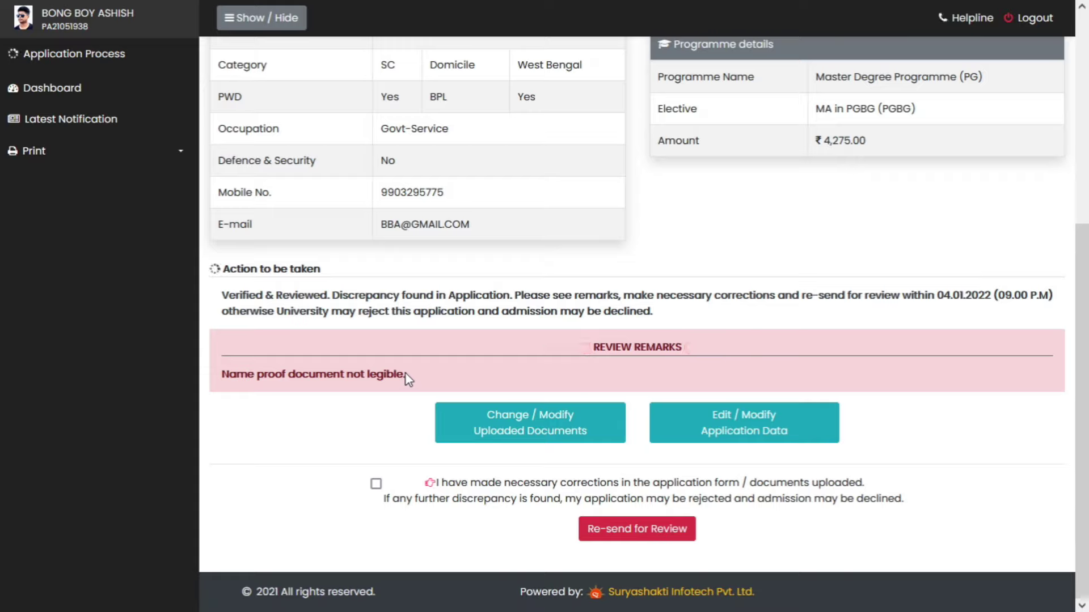
click(538, 436)
scroll(667, 291, down, 7)
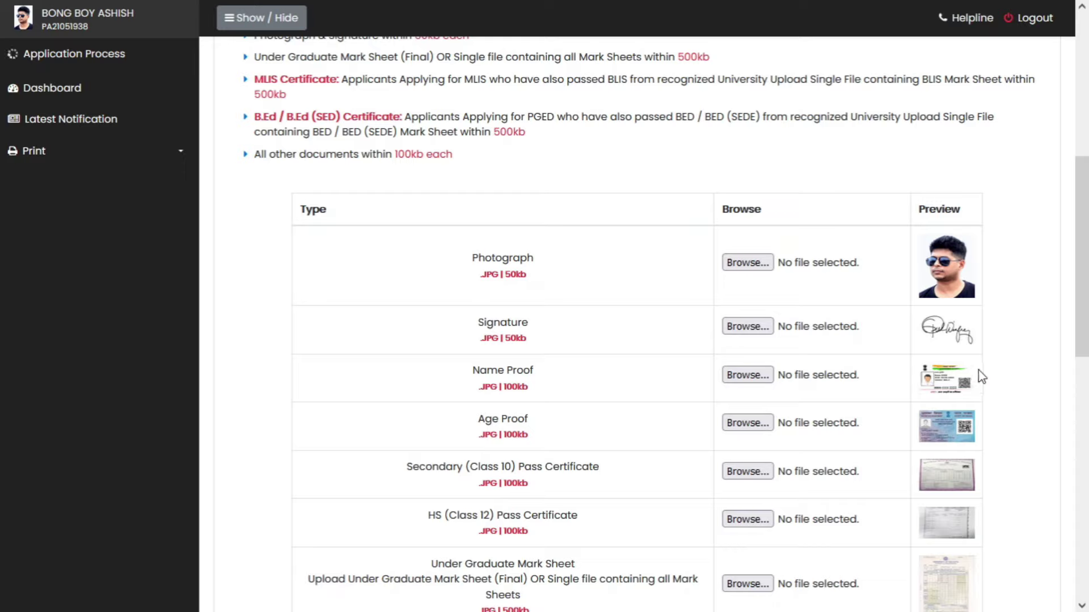
- Attach aadhar.jpg as the new Name Proof, accept the declaration, and upload the revised documents
click(747, 375)
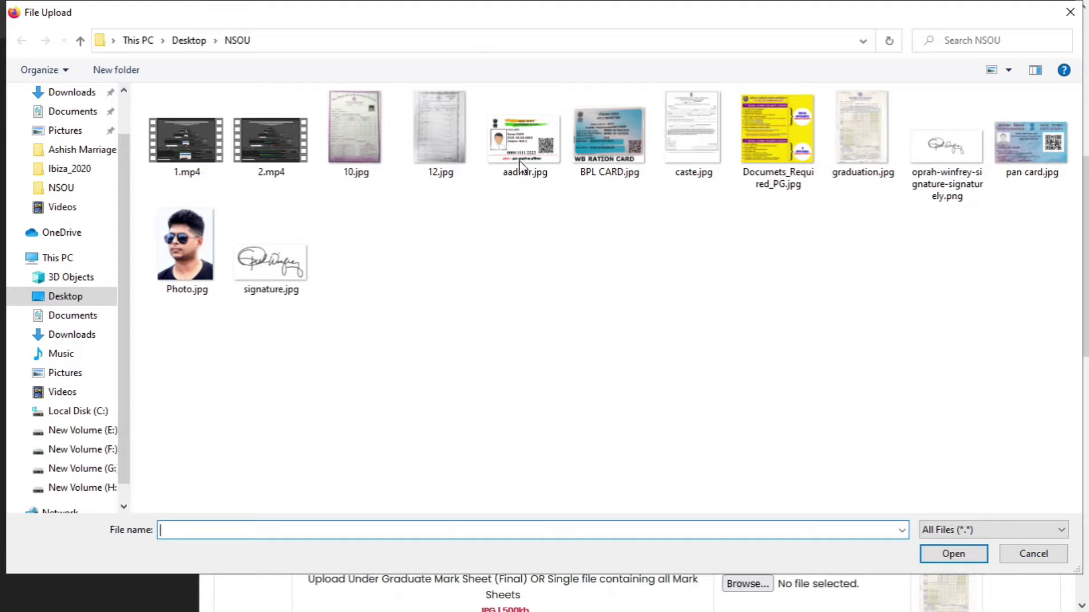
click(511, 145)
click(942, 554)
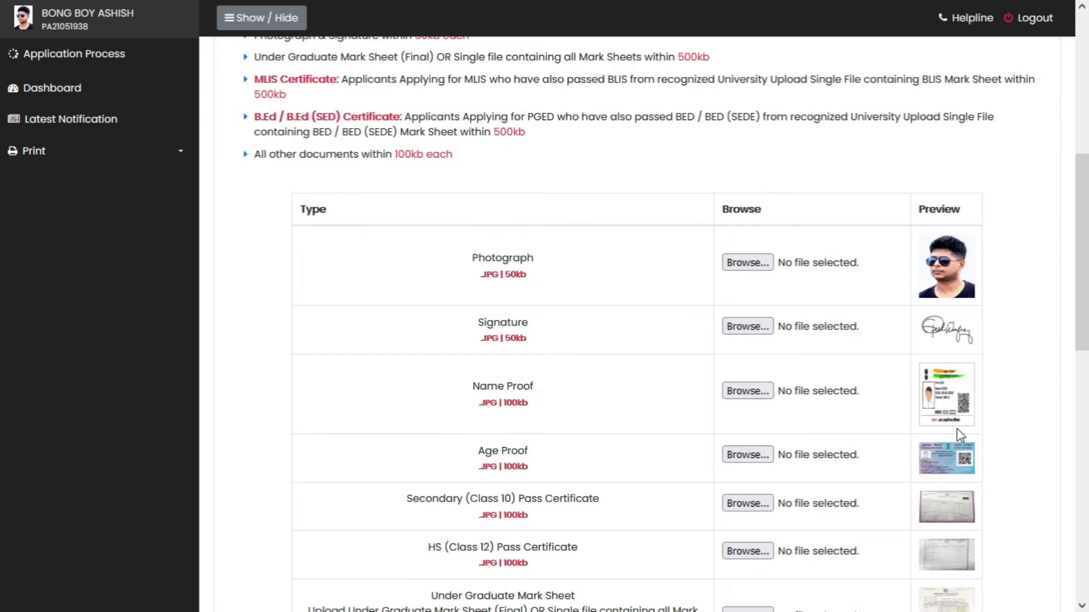
scroll(631, 380, down, 12)
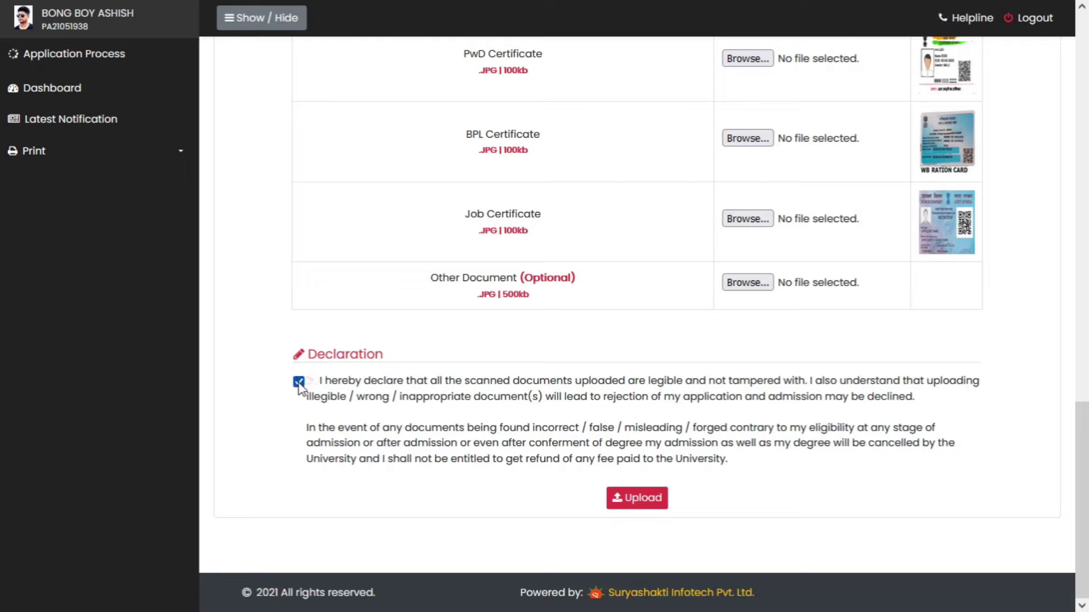
click(637, 499)
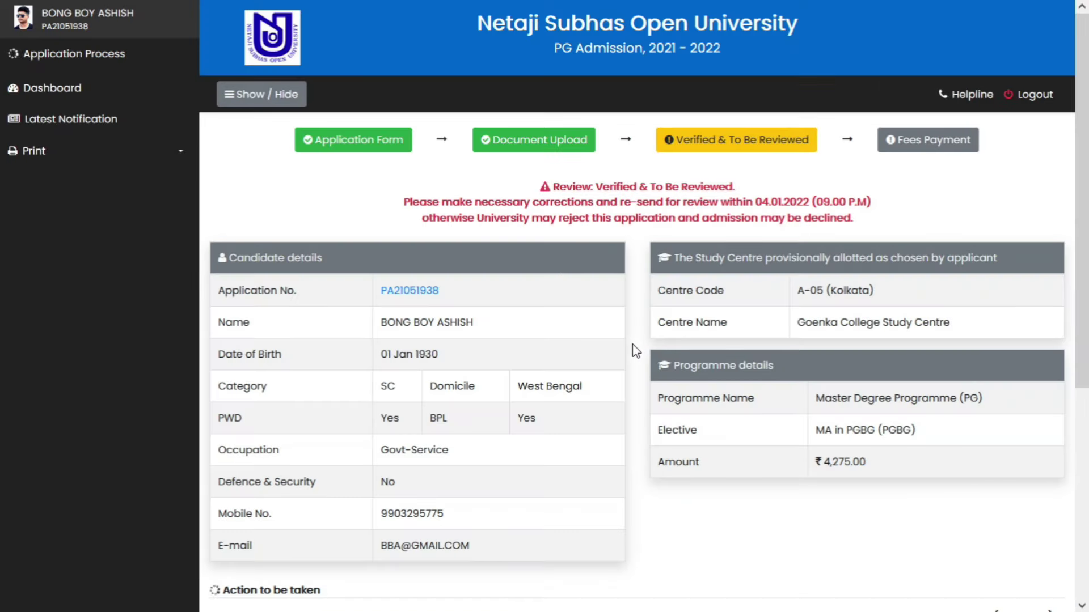
- Tick the corrections-made checkbox and re-send the application for review, confirming both prompts
scroll(636, 331, down, 5)
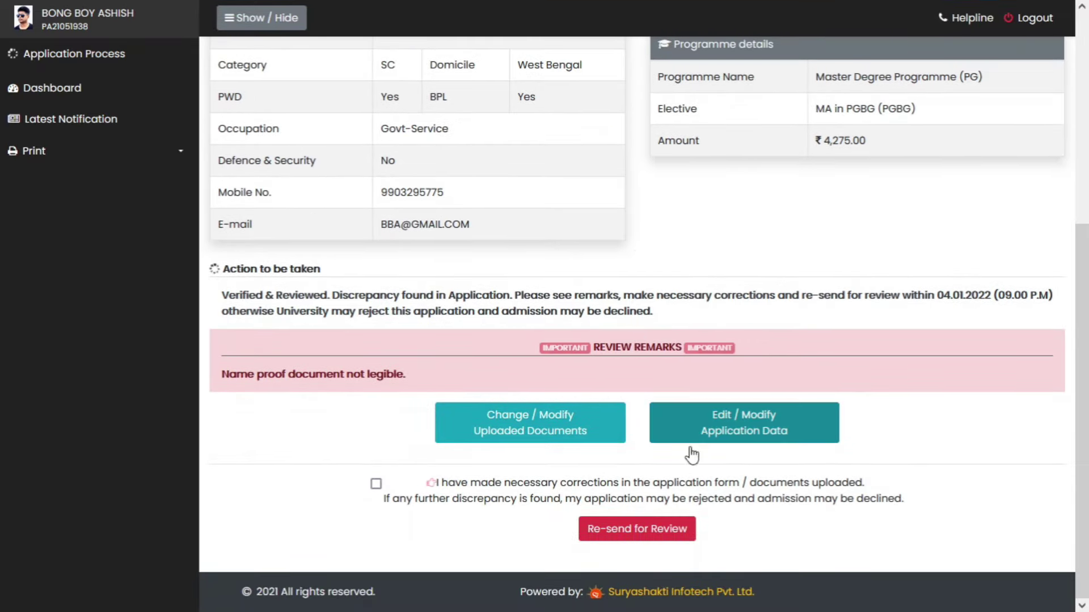
click(376, 484)
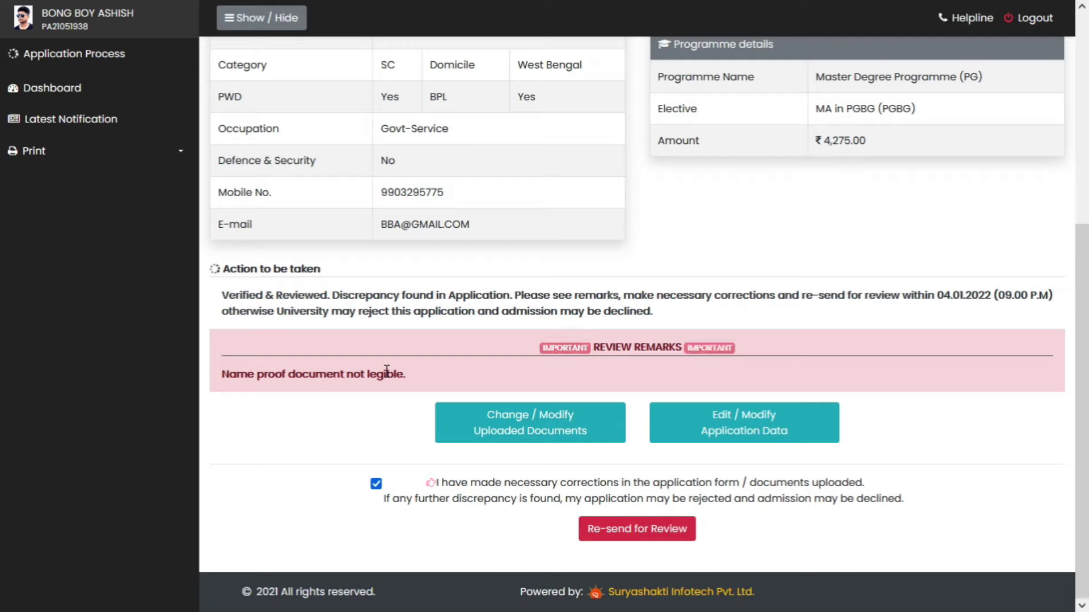
click(654, 536)
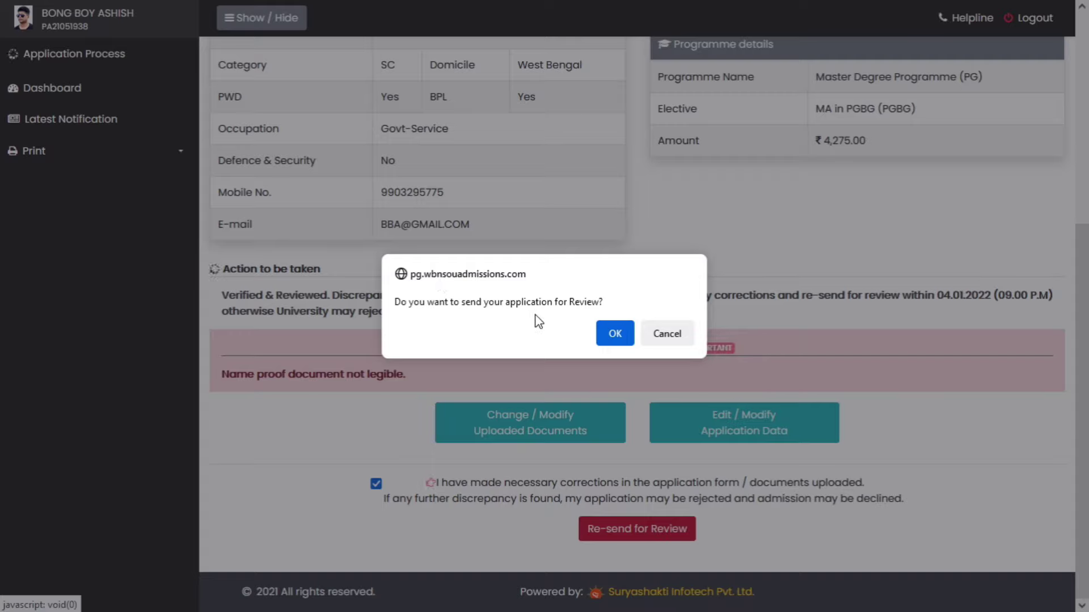
click(615, 334)
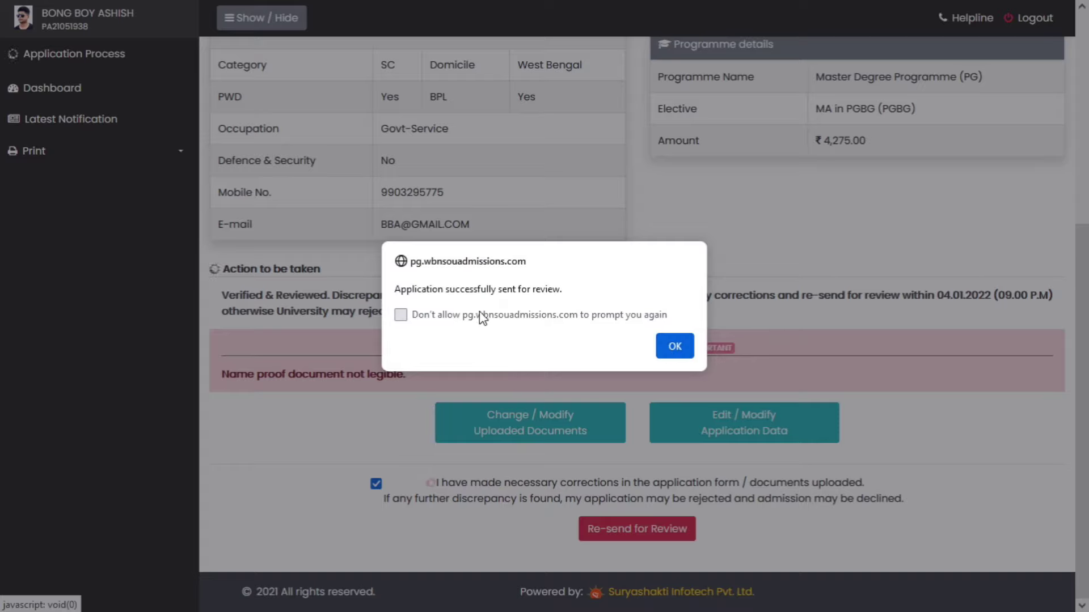
click(675, 345)
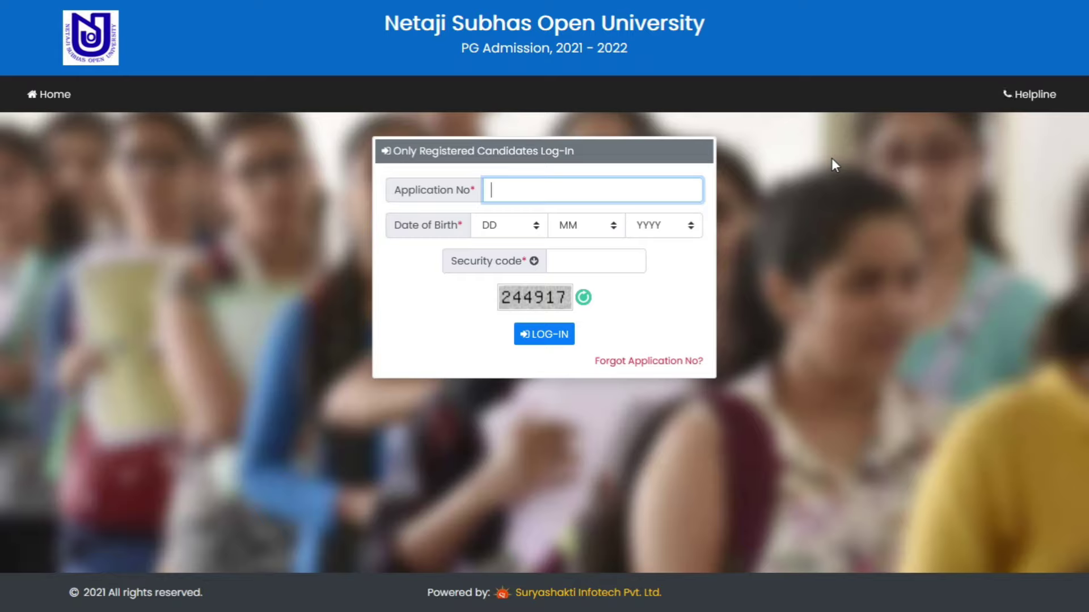
- Enter the candidate's application number and set birth day 01 and month Jan on the login form
key(Tab)
key(Down)
key(Tab)
key(Down)
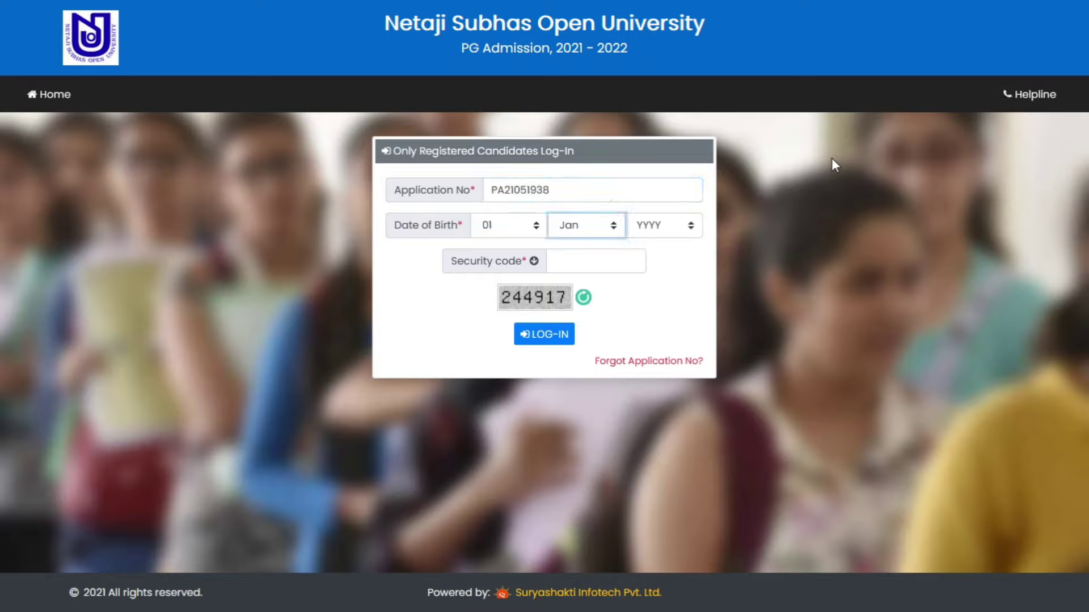